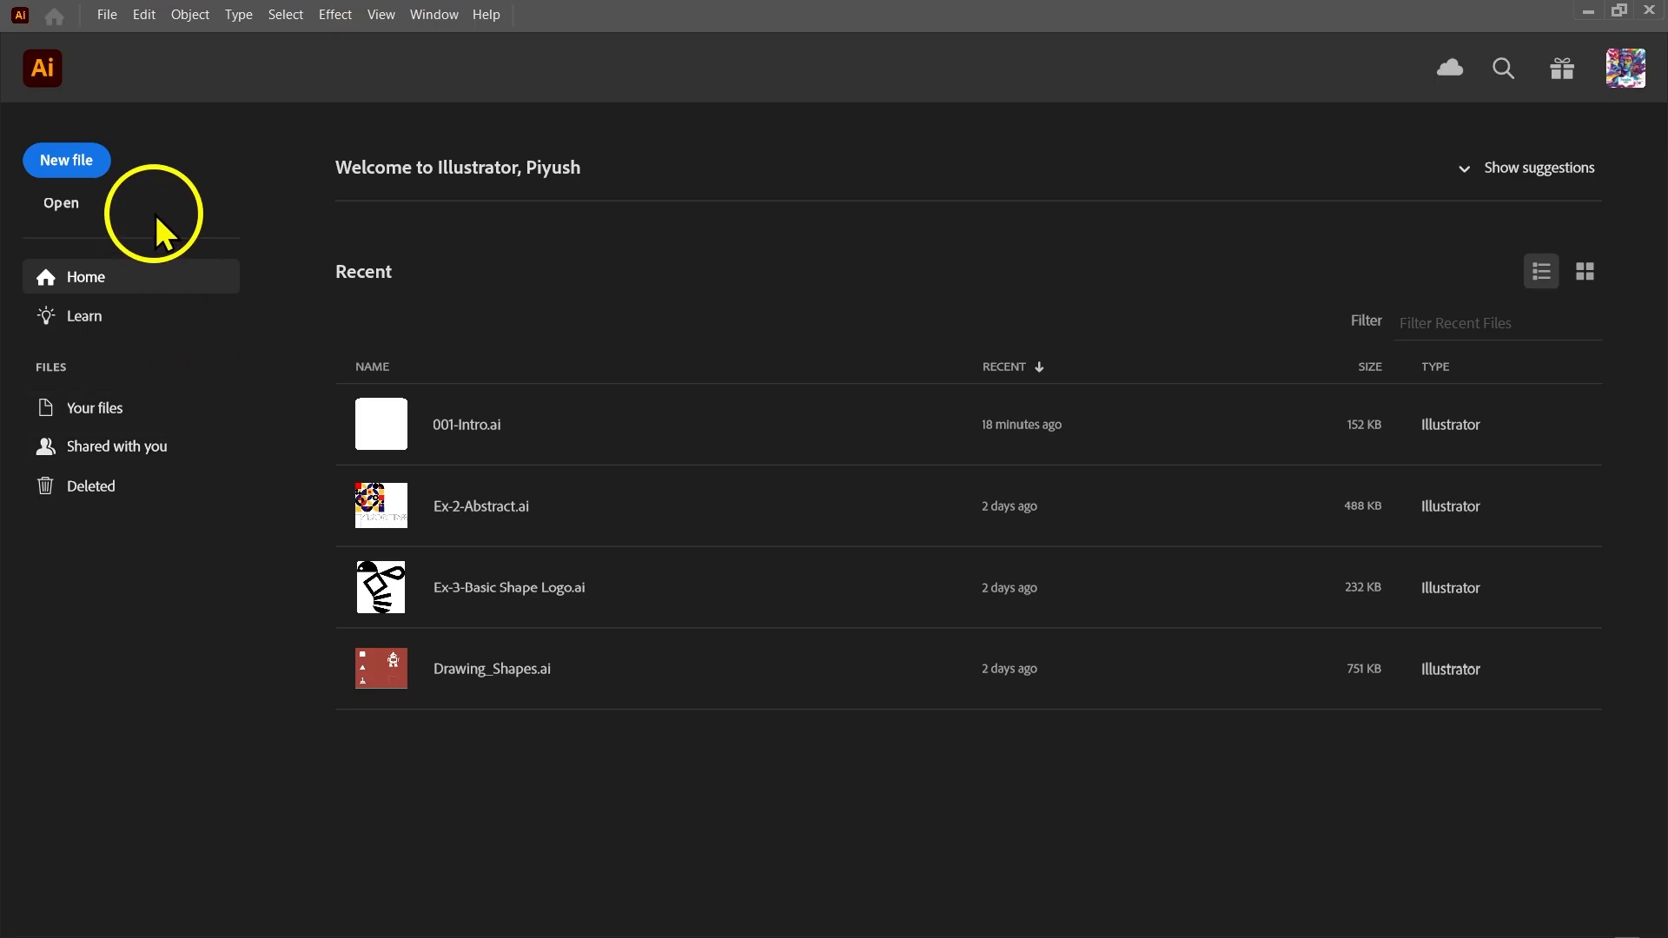
Start a new document from the A4 preset for Art & Illustration and set its units to millimetres.
left_click(76, 174)
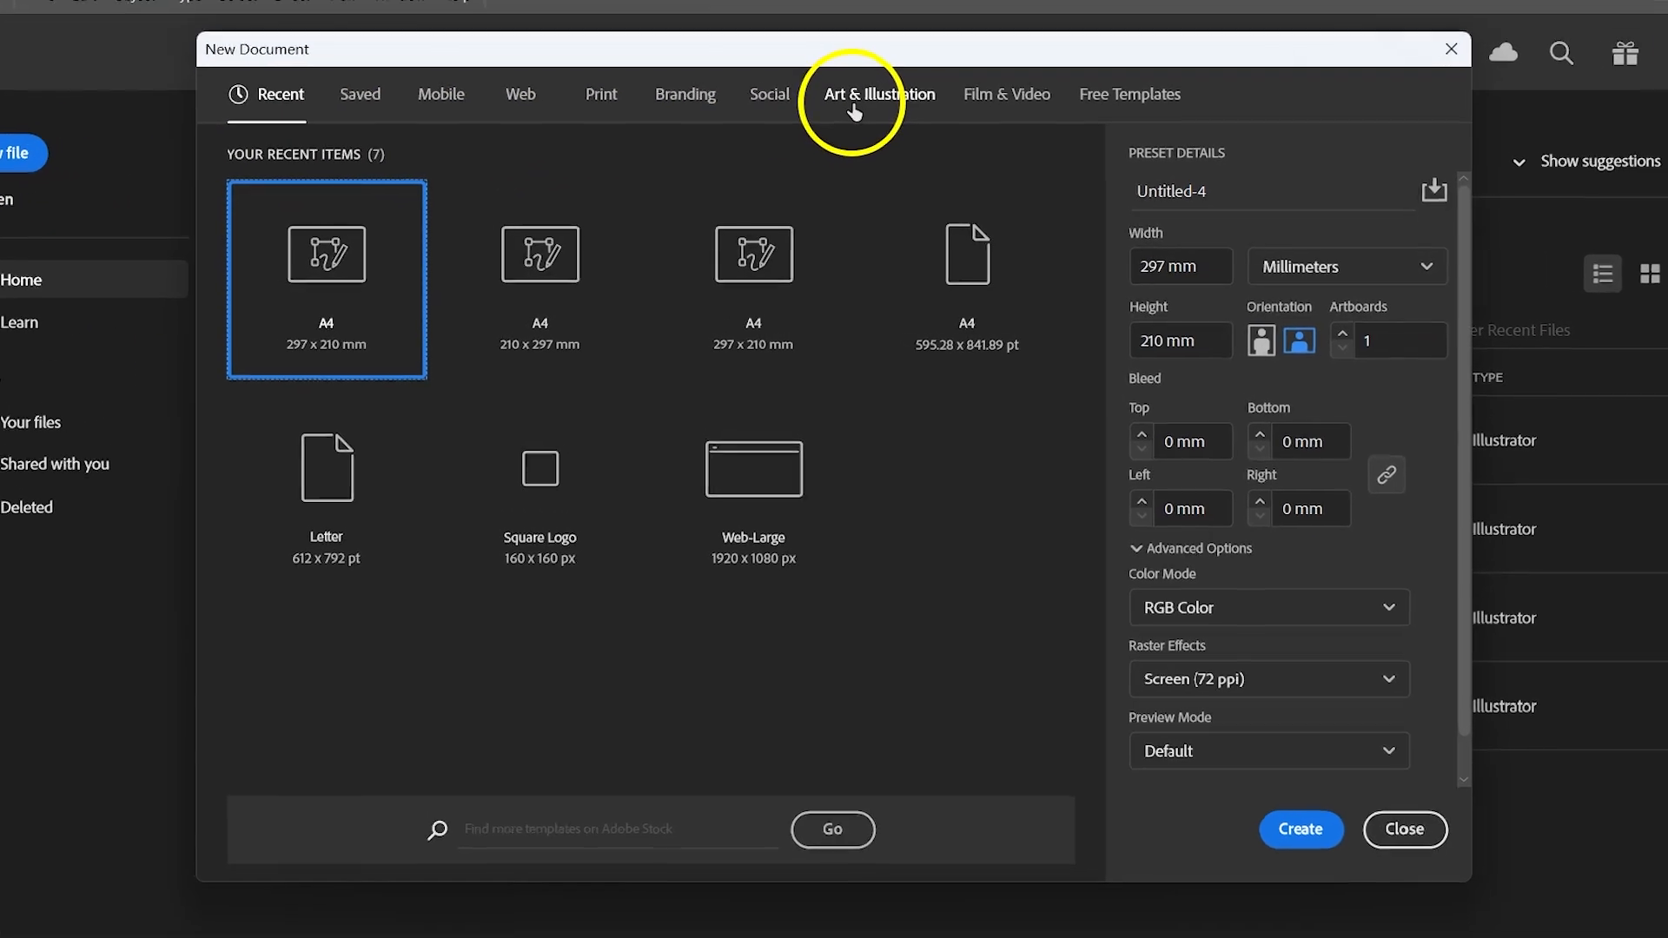
left_click(853, 111)
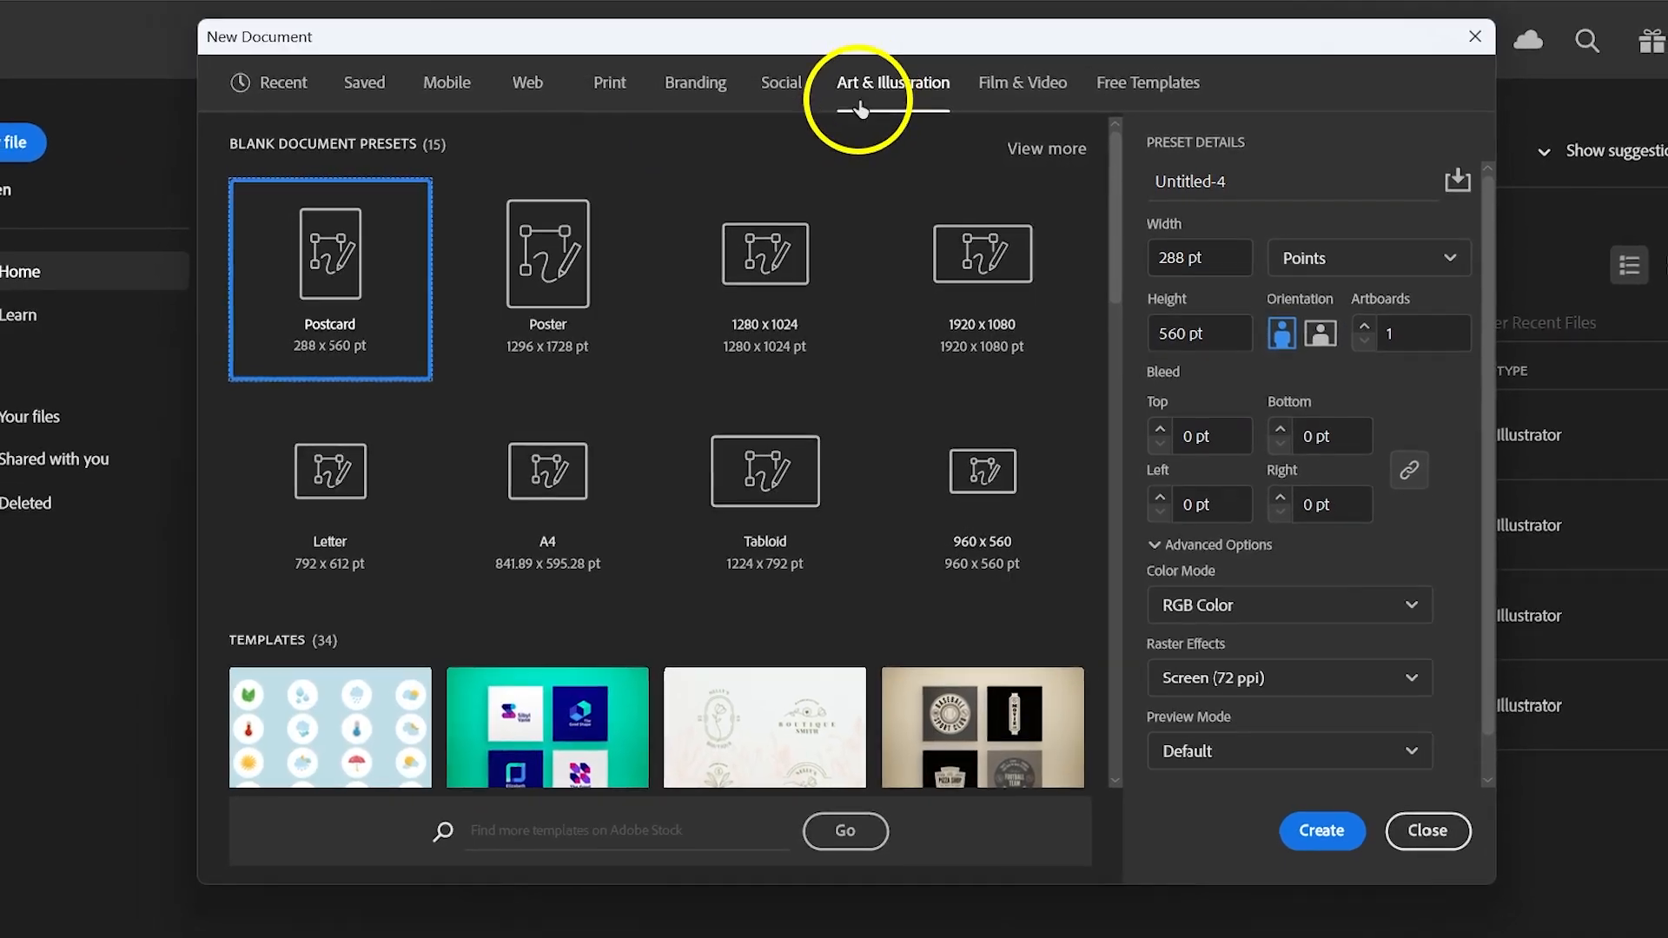
left_click(554, 509)
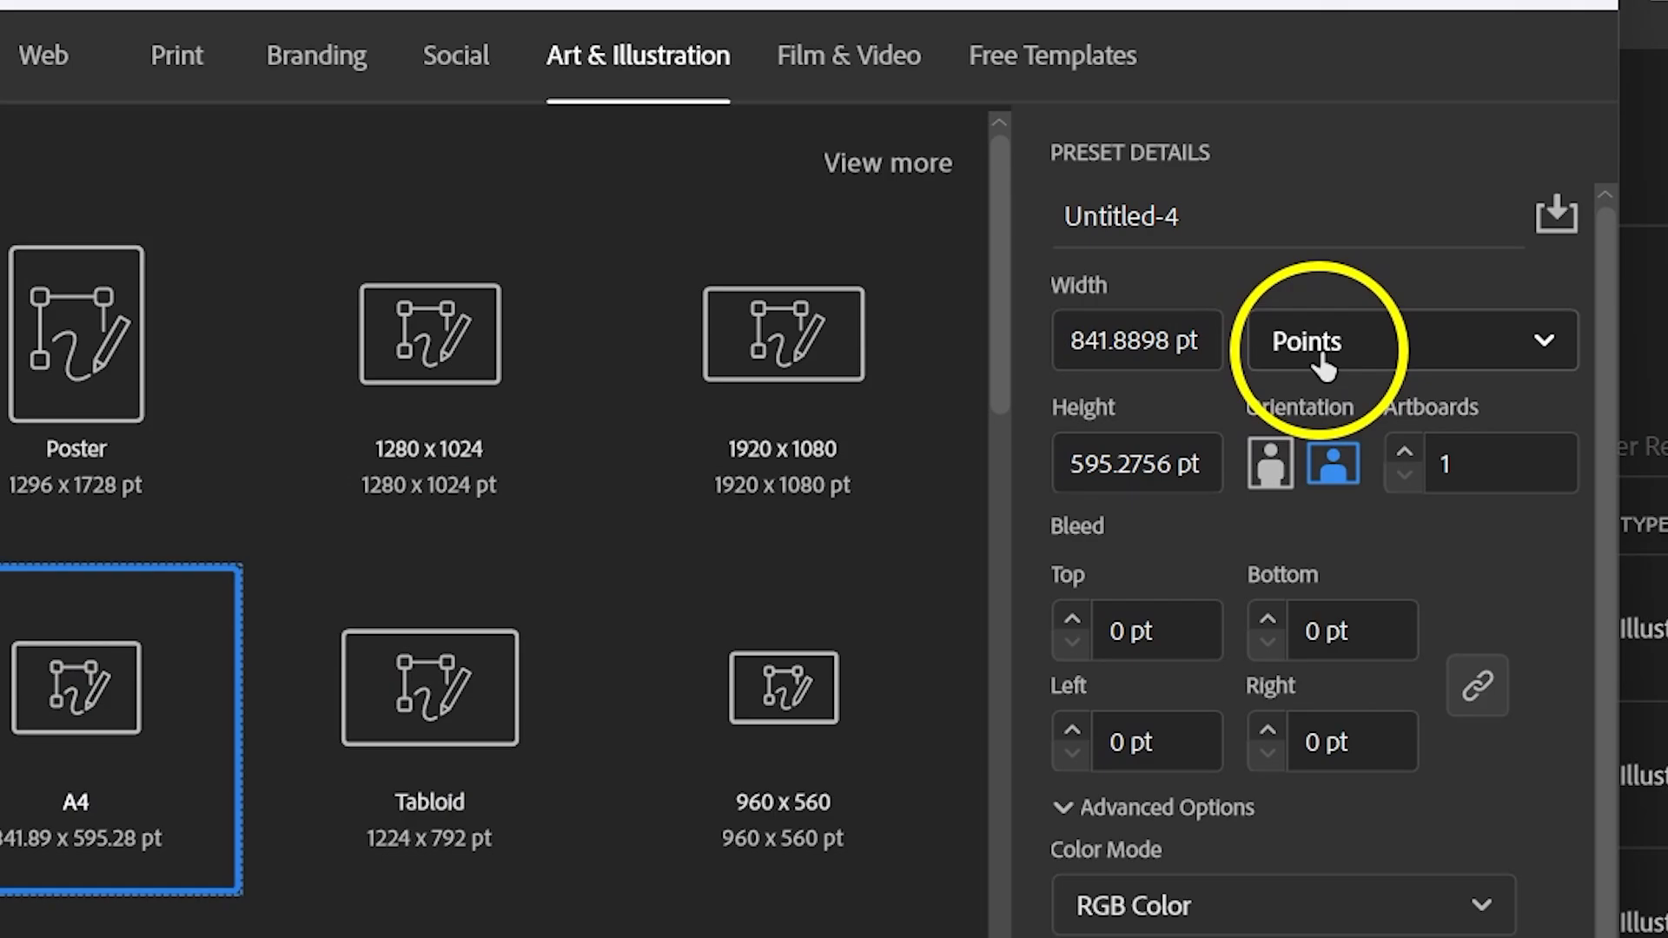
left_click(1262, 260)
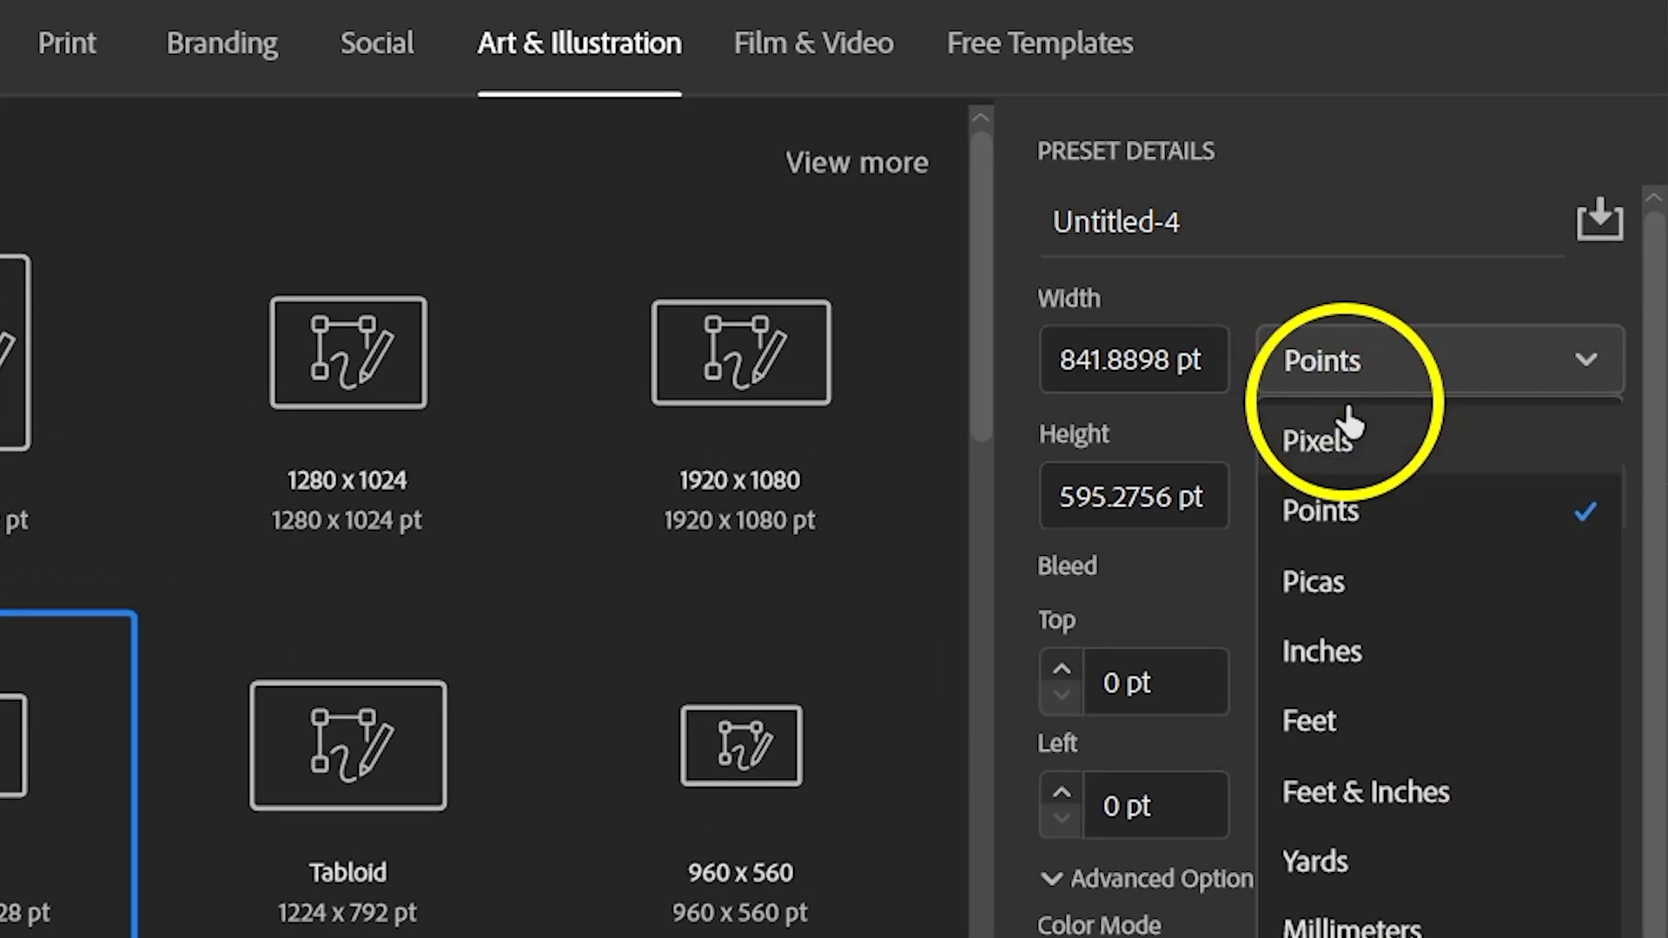
left_click(1373, 931)
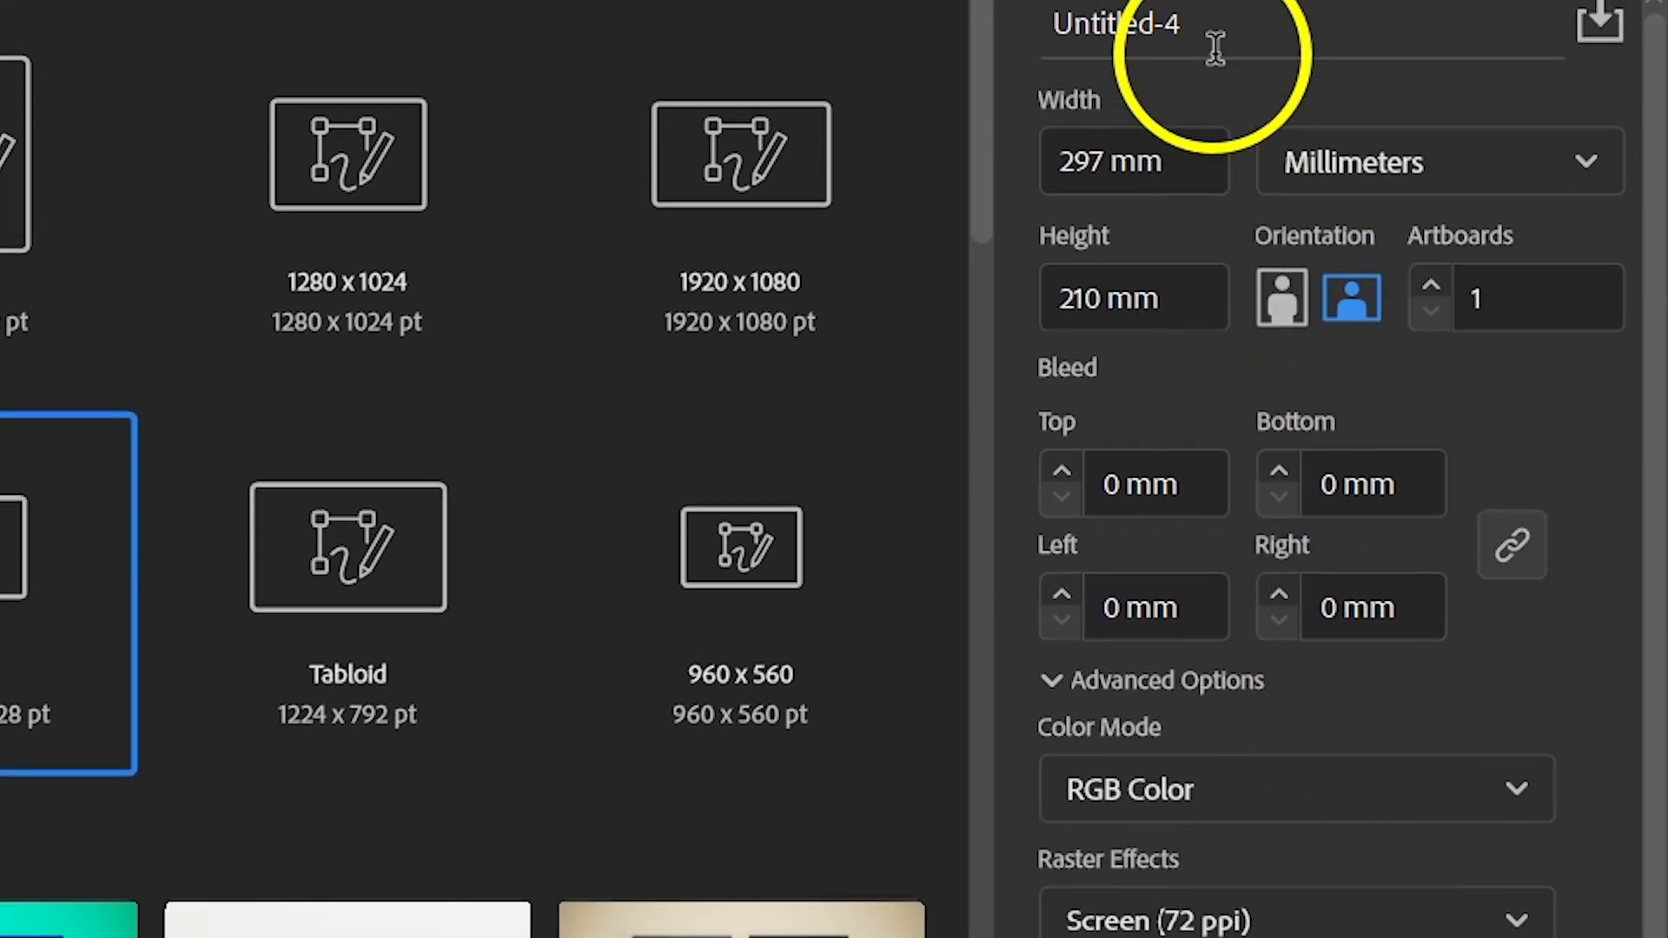
Name the new document Ex-001, set its orientation to portrait, and create it.
left_click_drag(1199, 26, 1046, 24)
type("Ex-001")
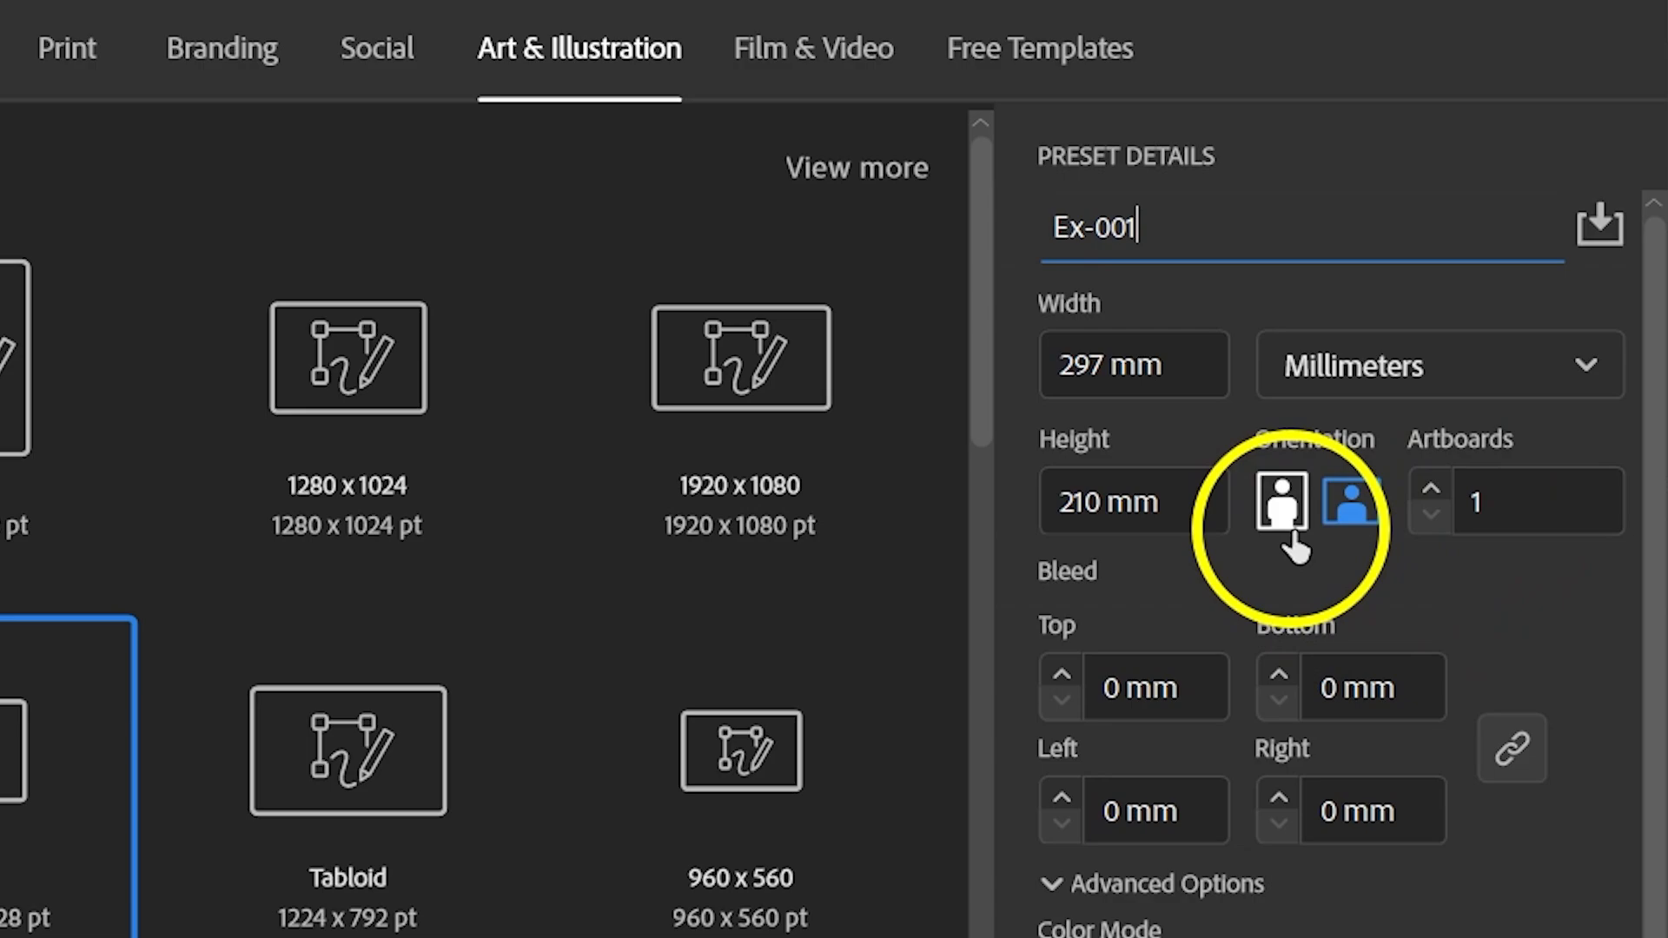
left_click(1283, 504)
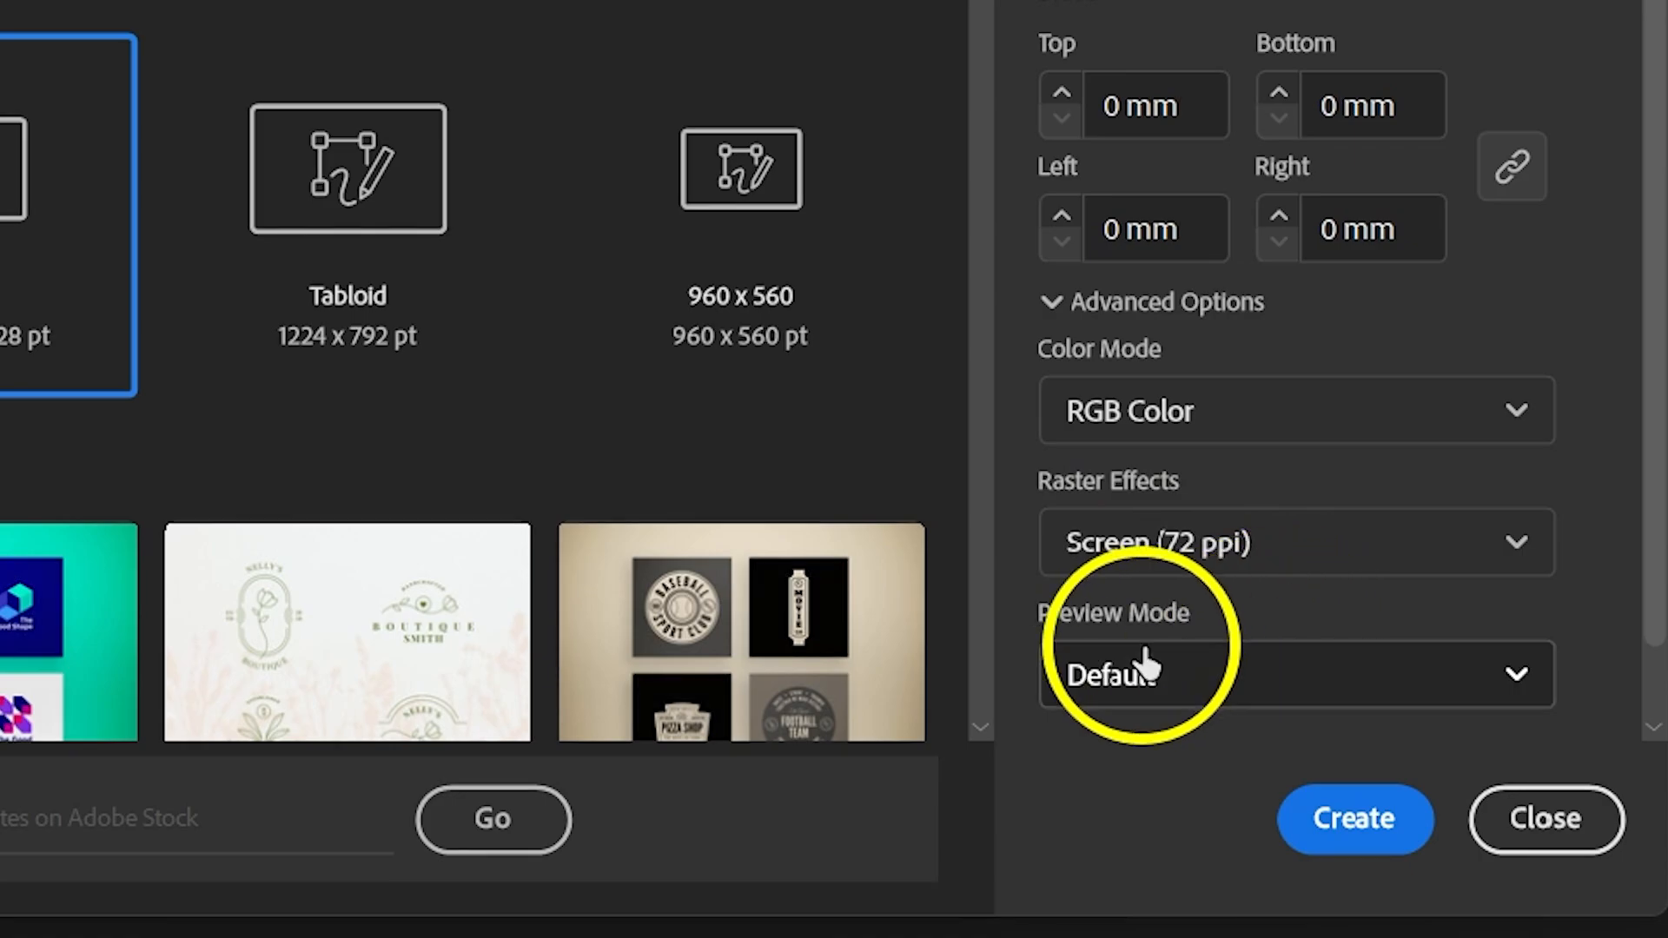
left_click(1353, 821)
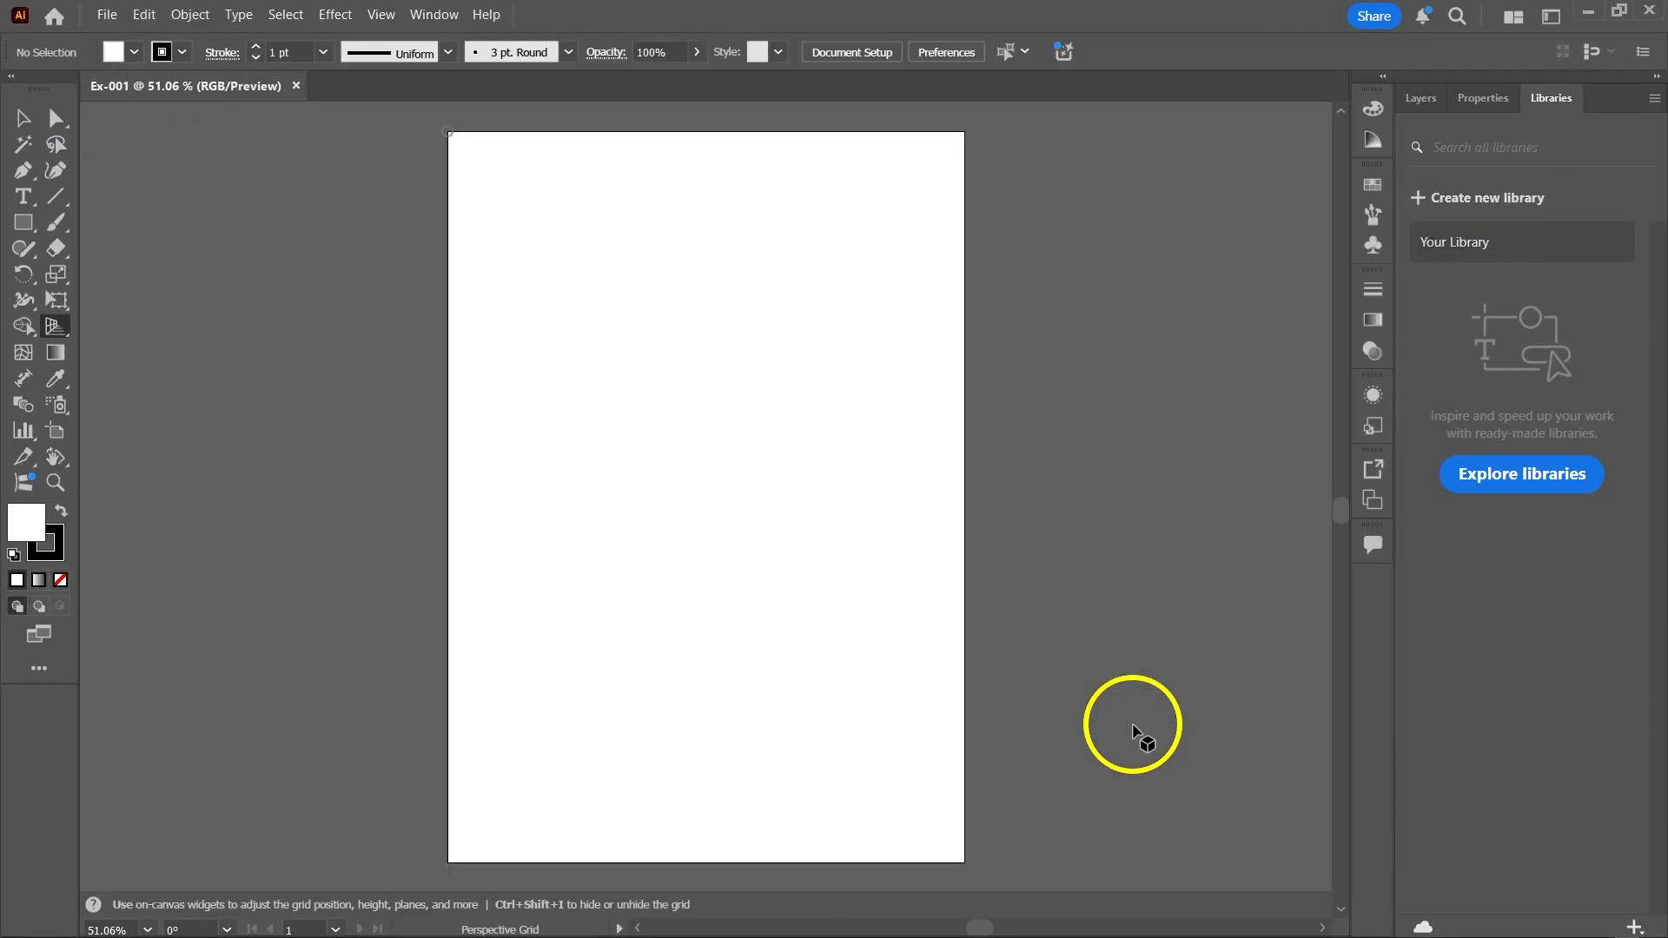
Save the document on the computer as the Adobe Illustrator file Ex-001 with the default save options.
key("ctrl+s")
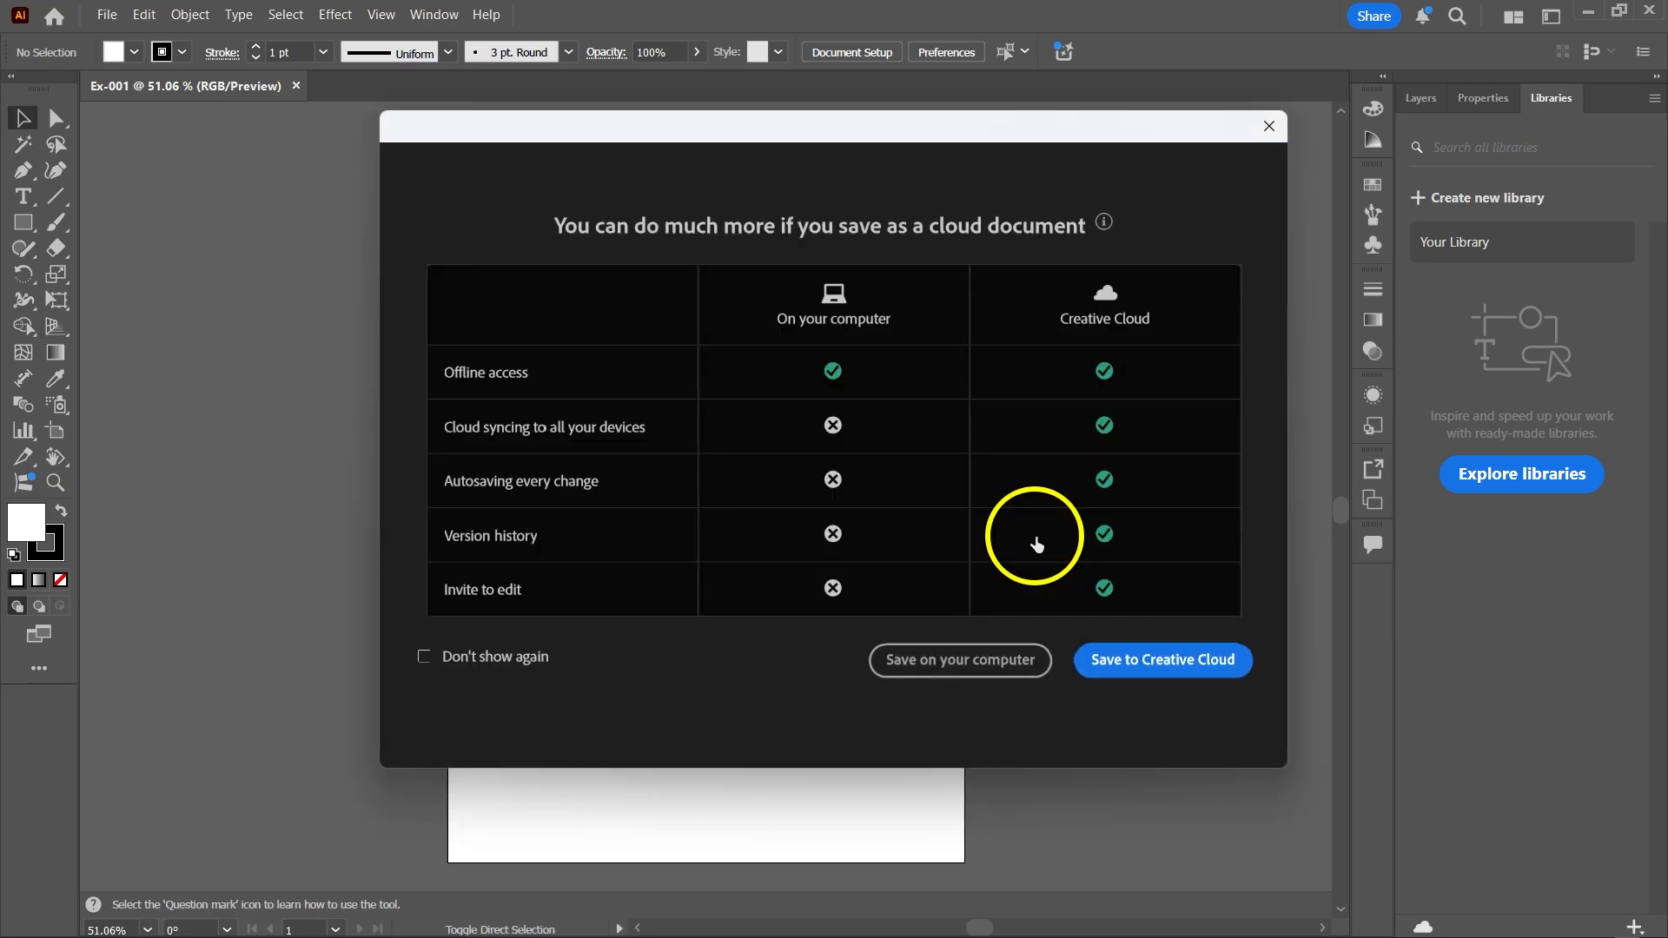
left_click(1006, 666)
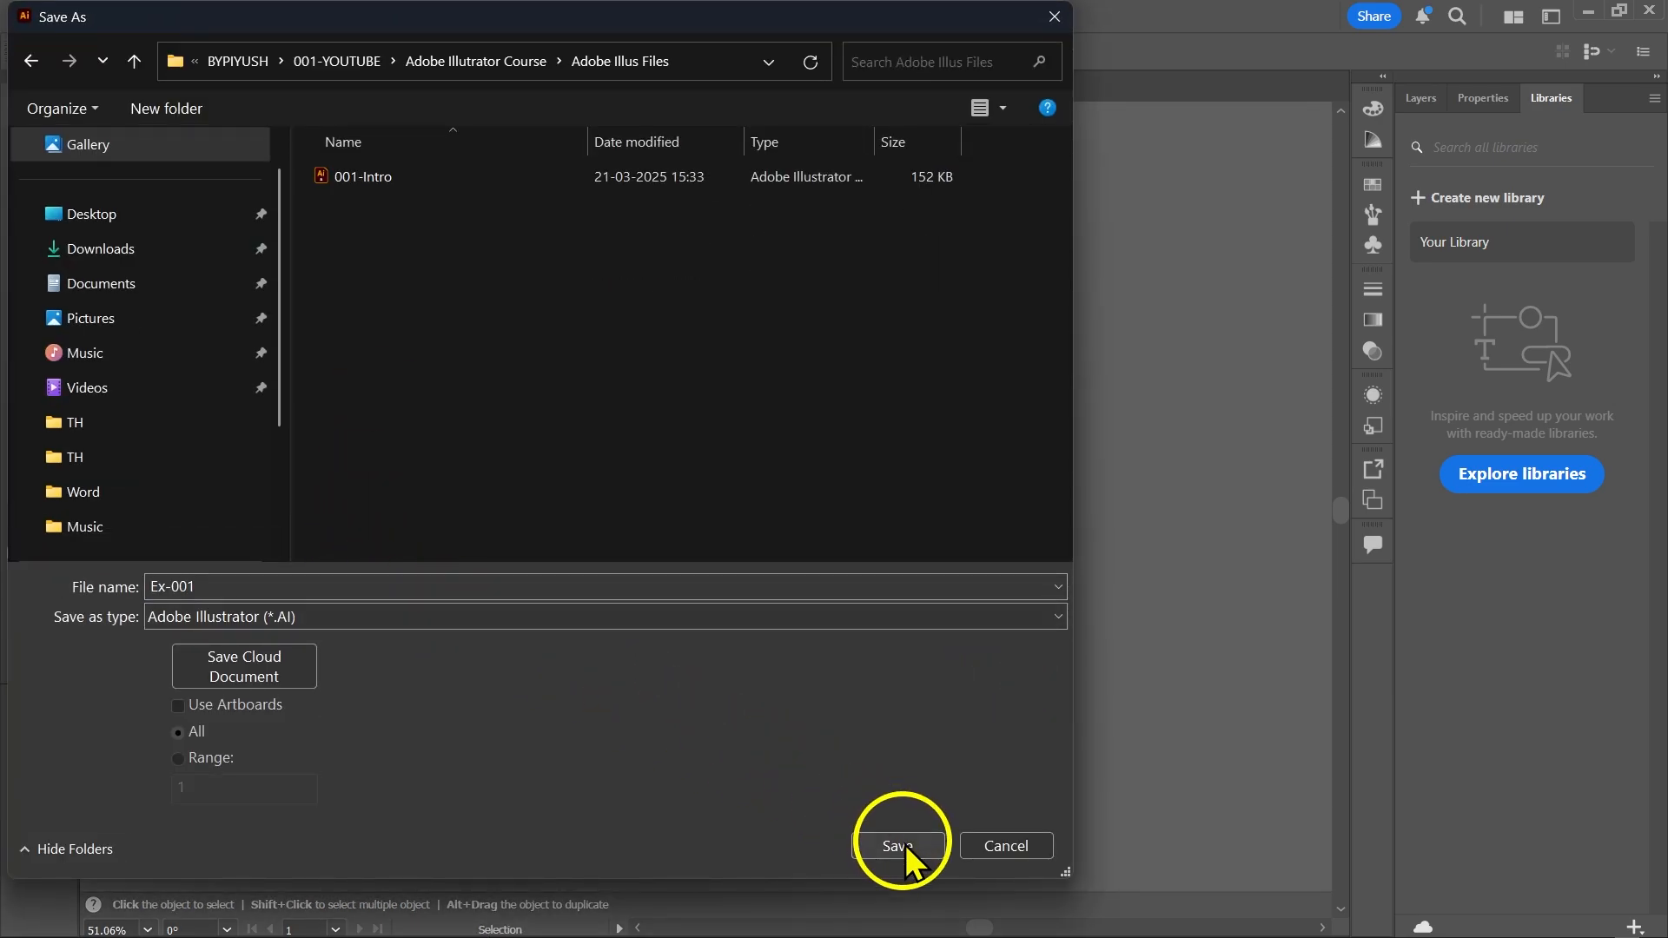
left_click(897, 845)
left_click(929, 785)
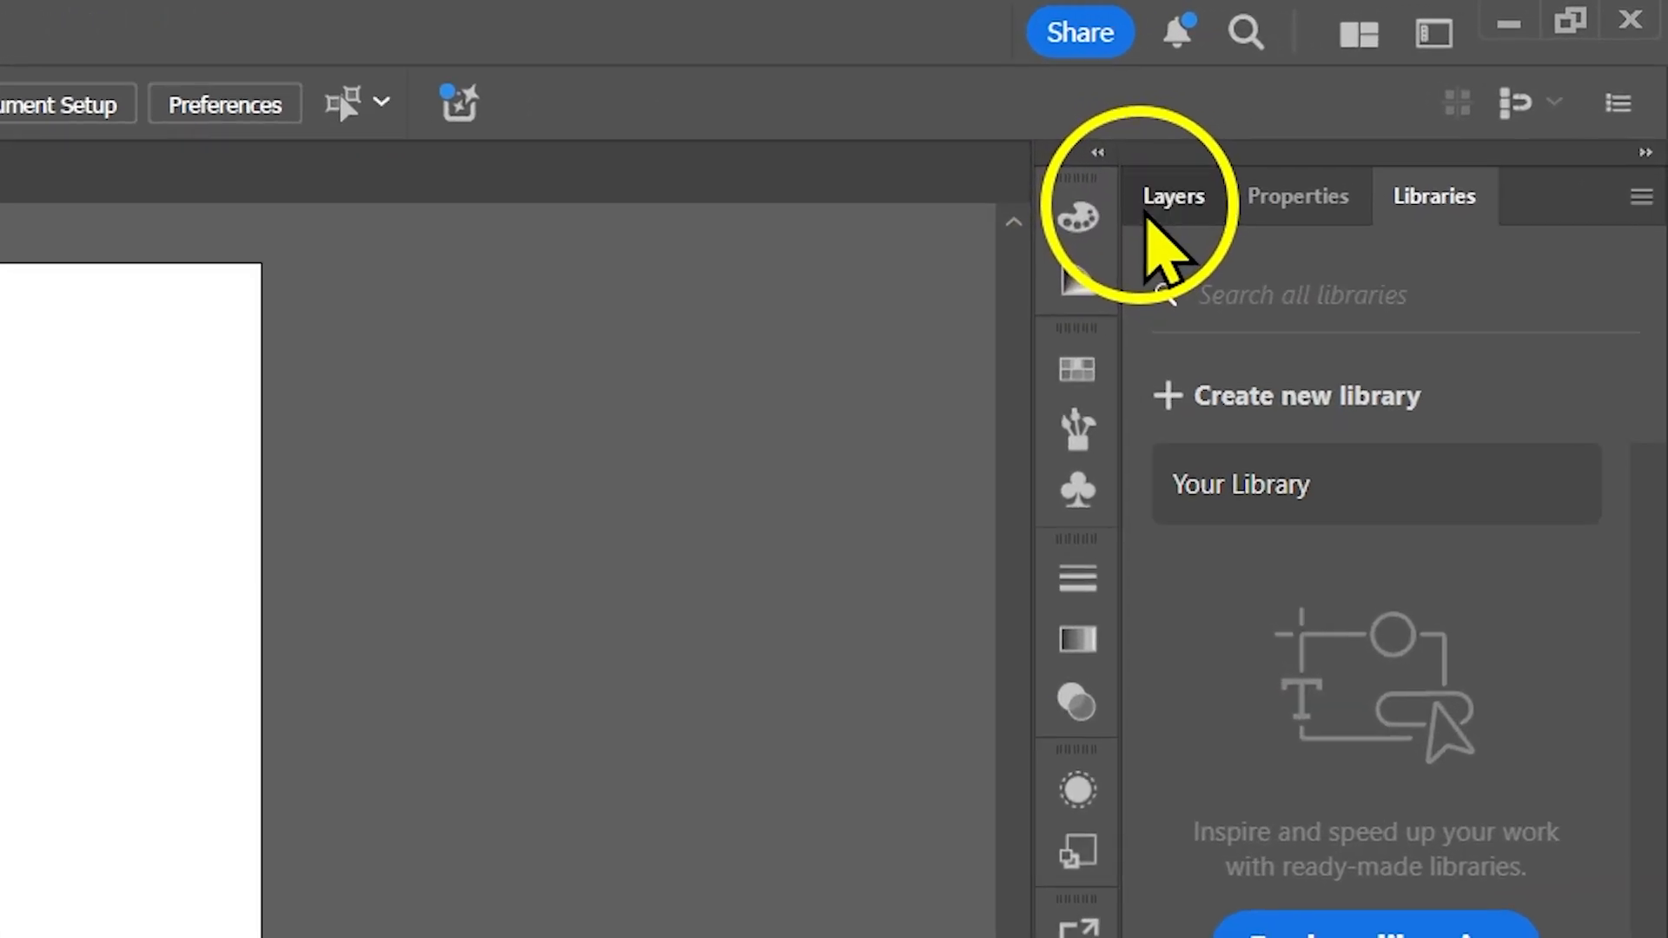
Show the document's layer list and view which panels are available.
left_click(1415, 100)
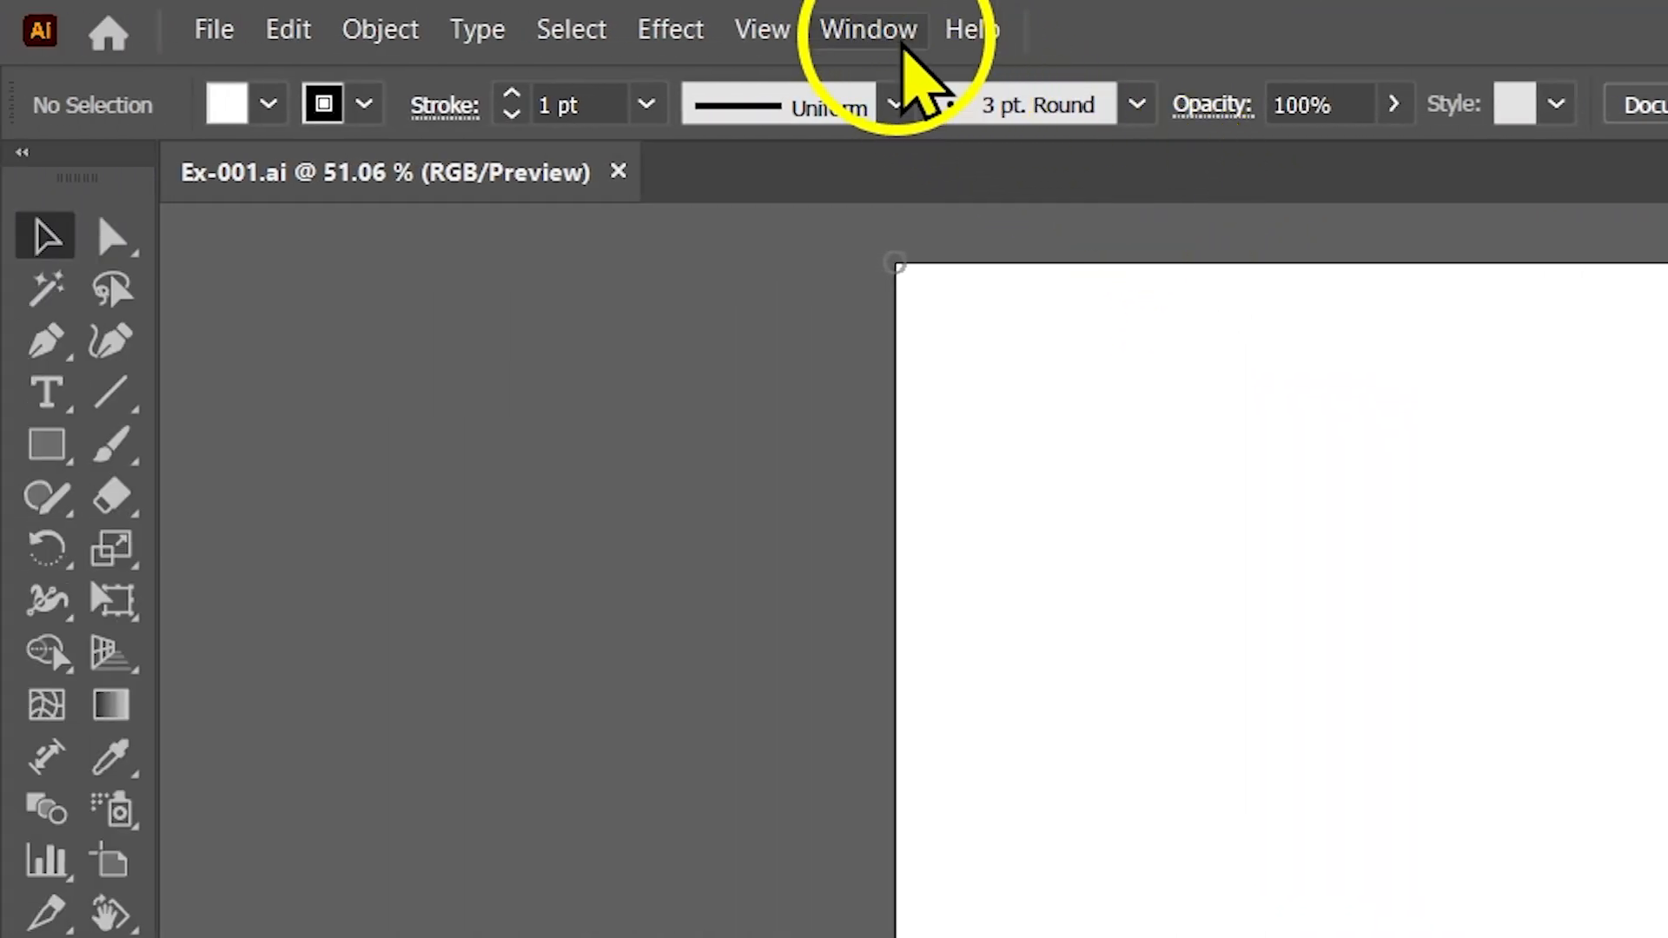
left_click(904, 48)
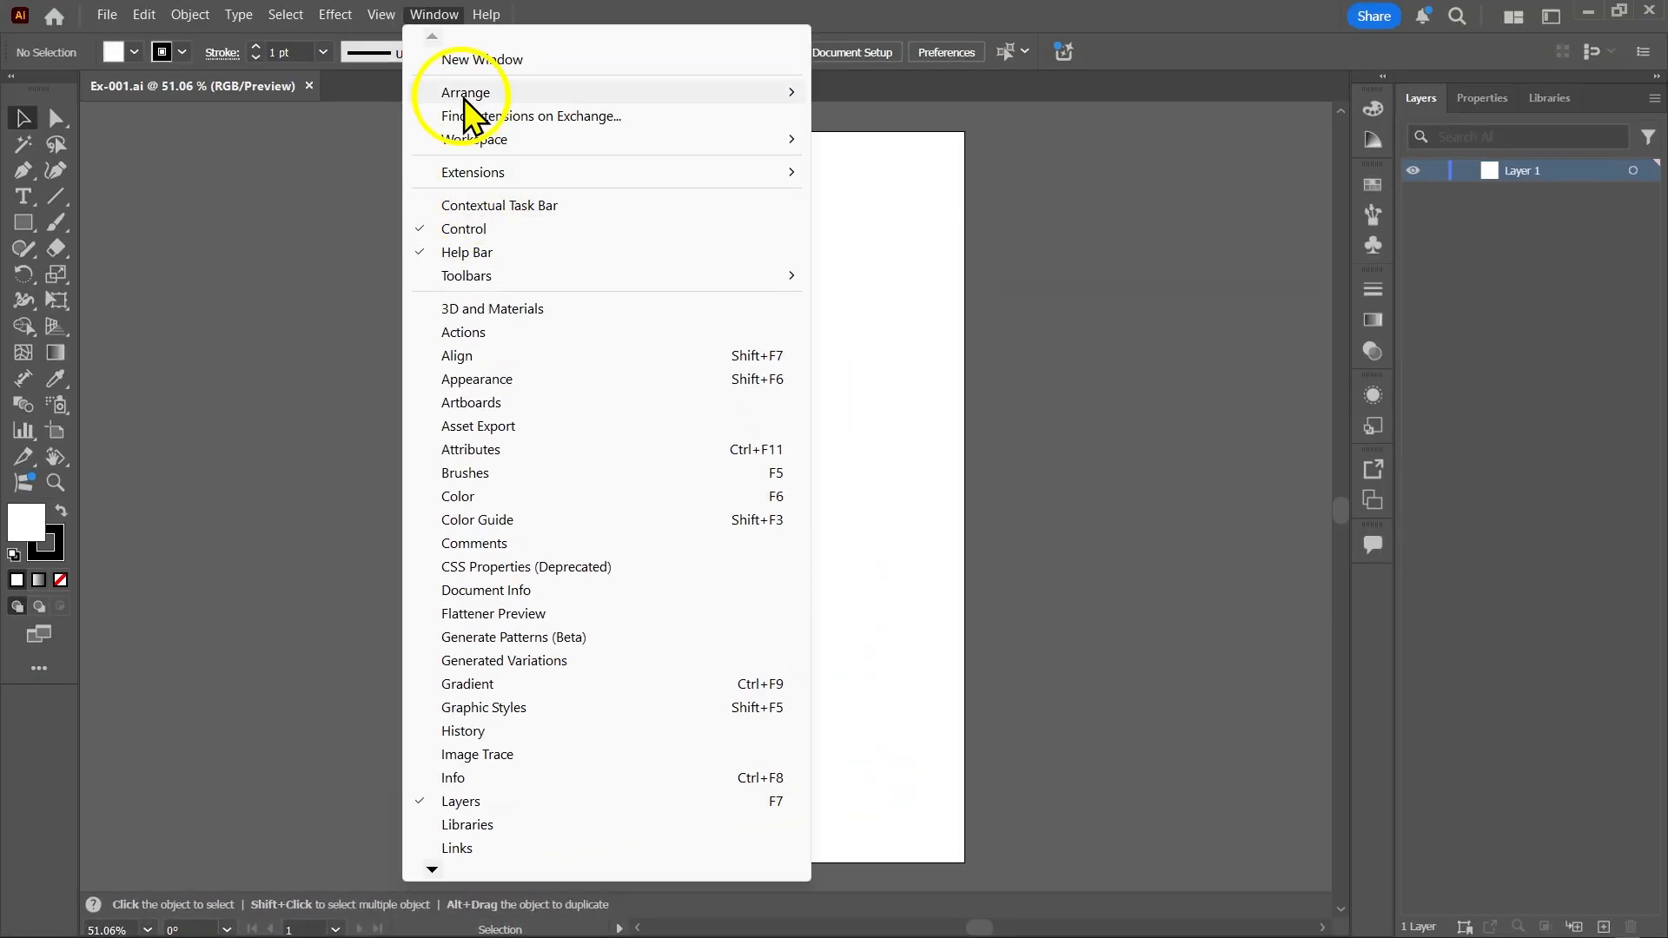
left_click(446, 24)
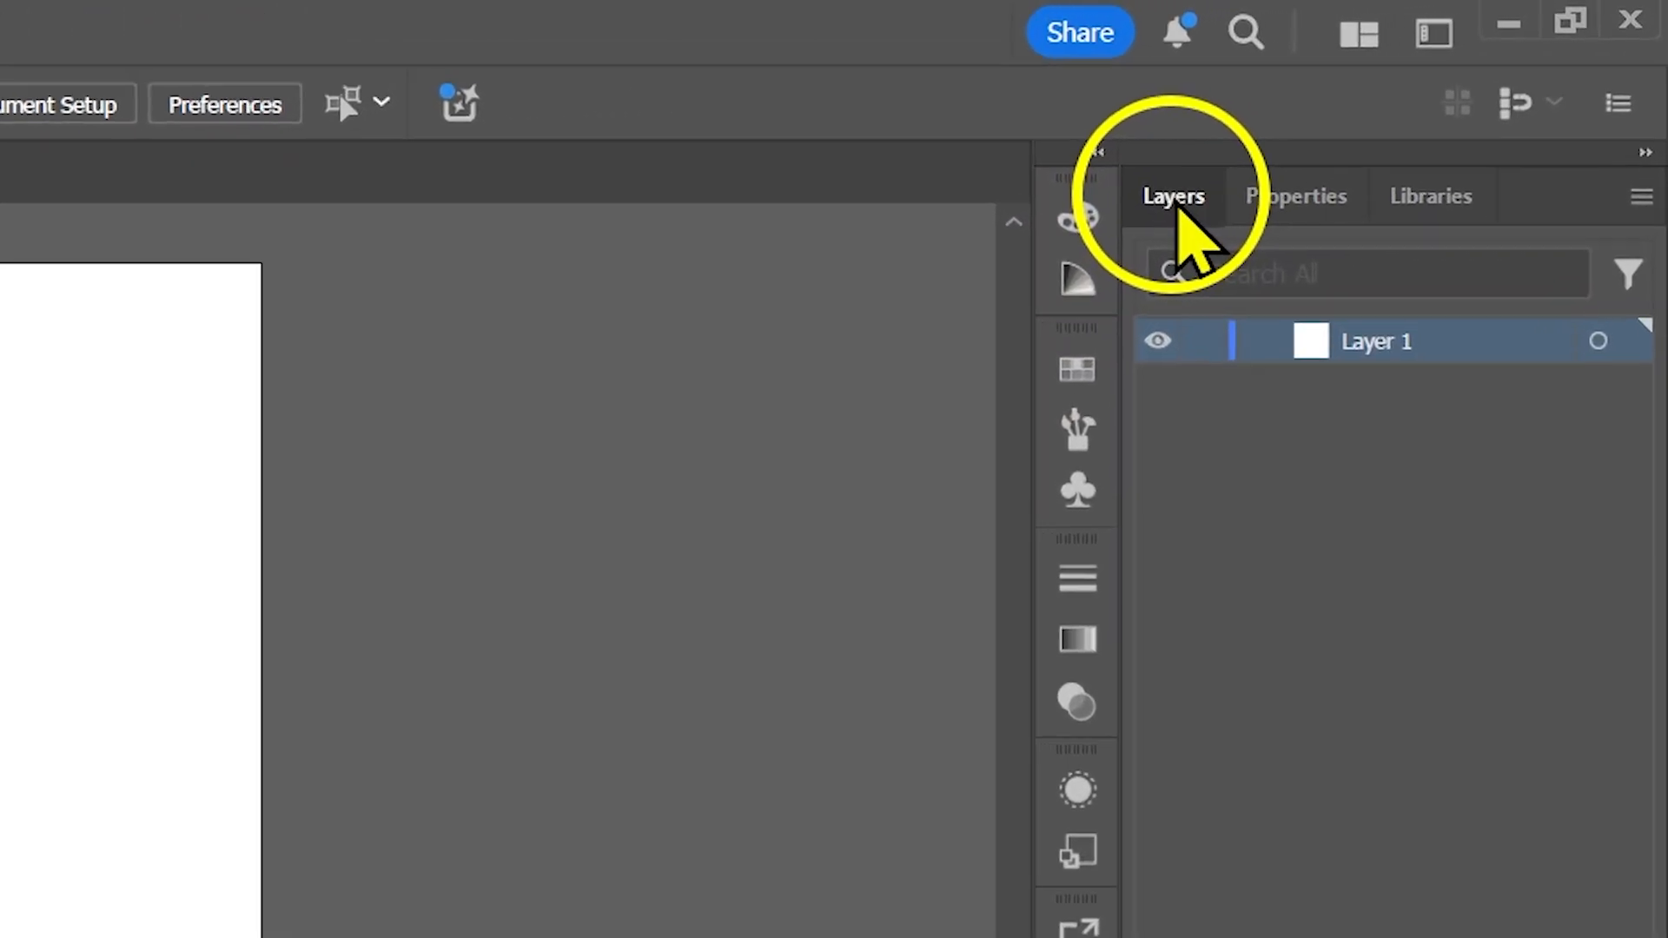
Move the Layers panel into the column of collapsed panels below Comments and open it from there.
left_click_drag(1418, 108, 1399, 274)
left_click_drag(1129, 546, 1075, 937)
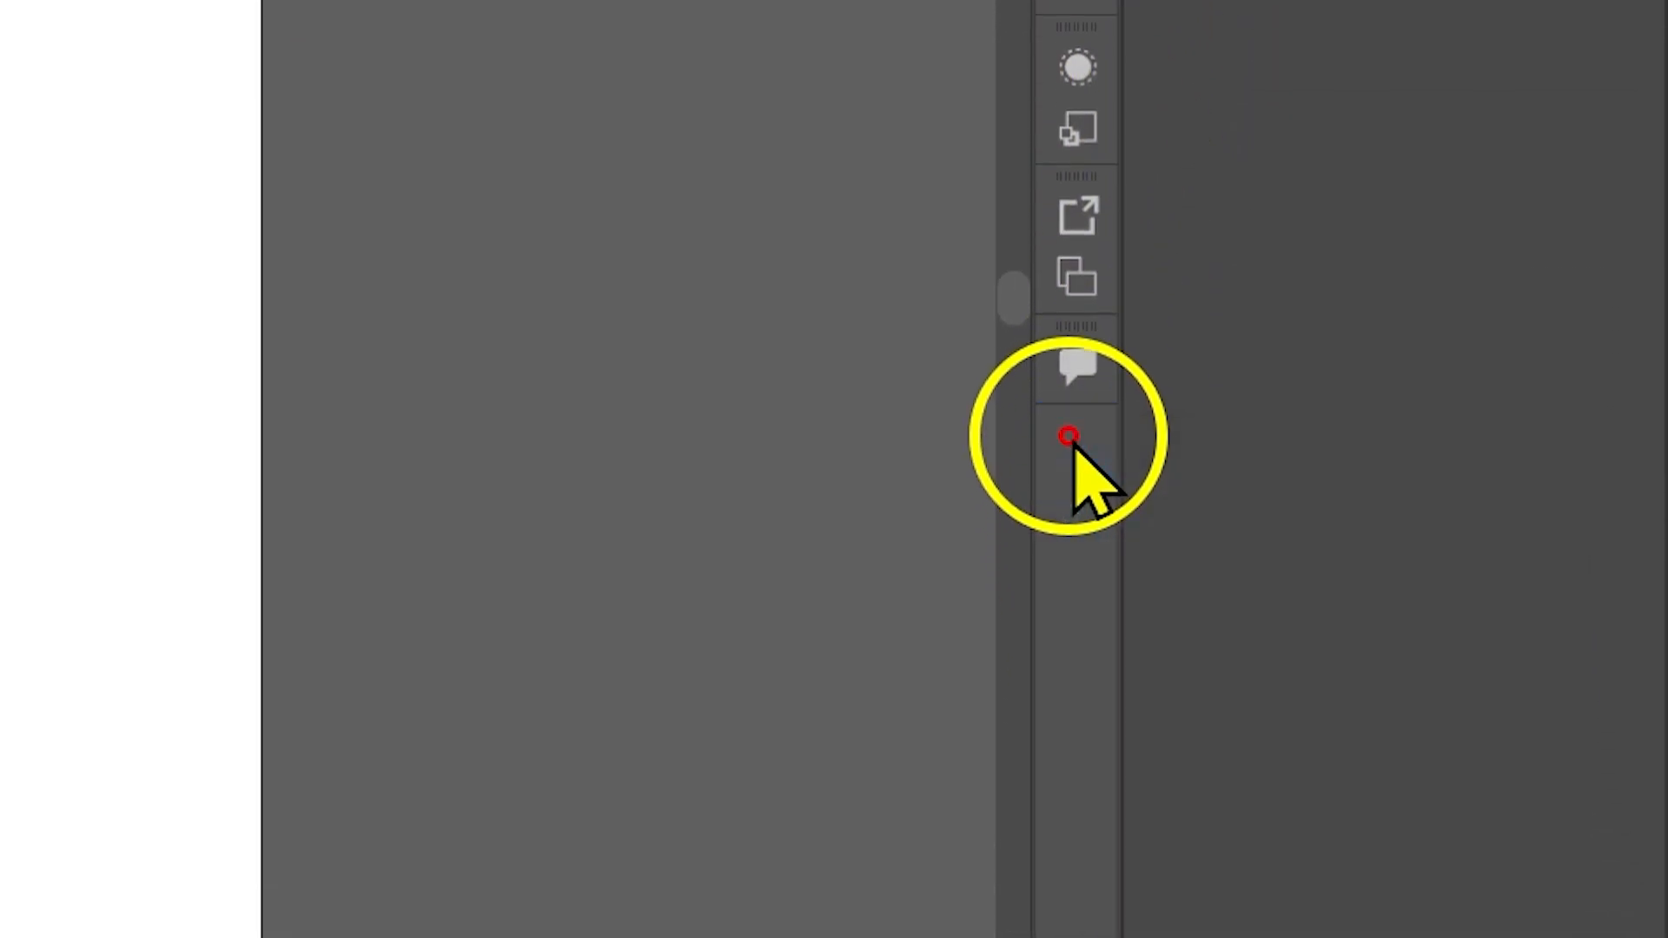
left_click_drag(1069, 436, 1074, 445)
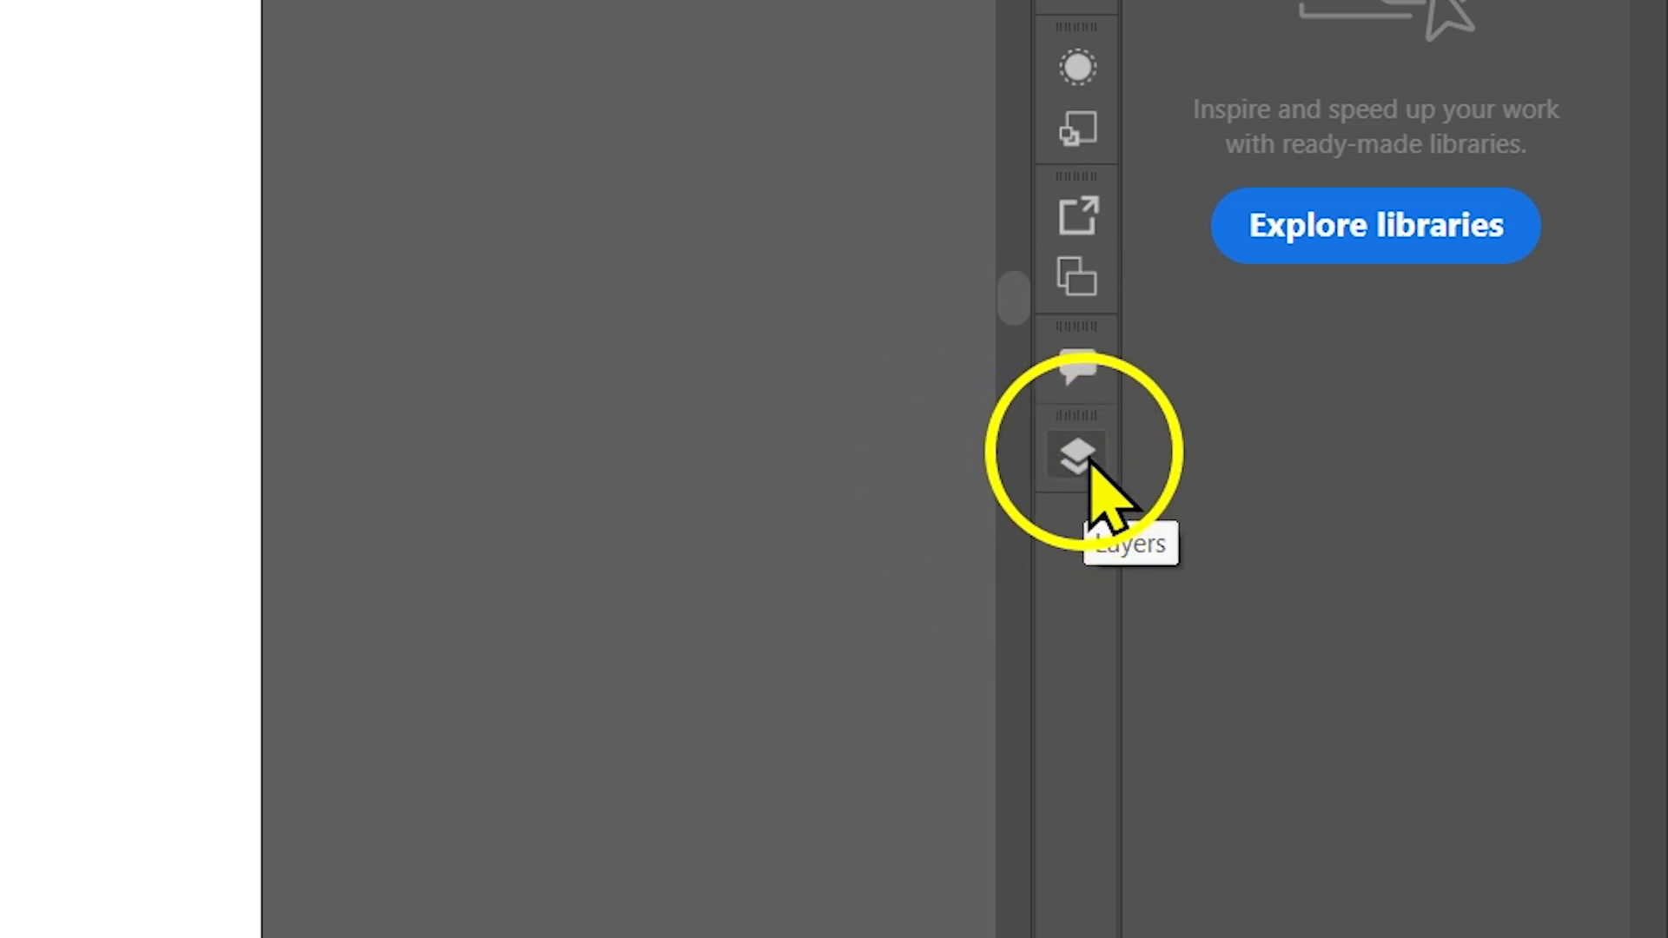
left_click(1090, 463)
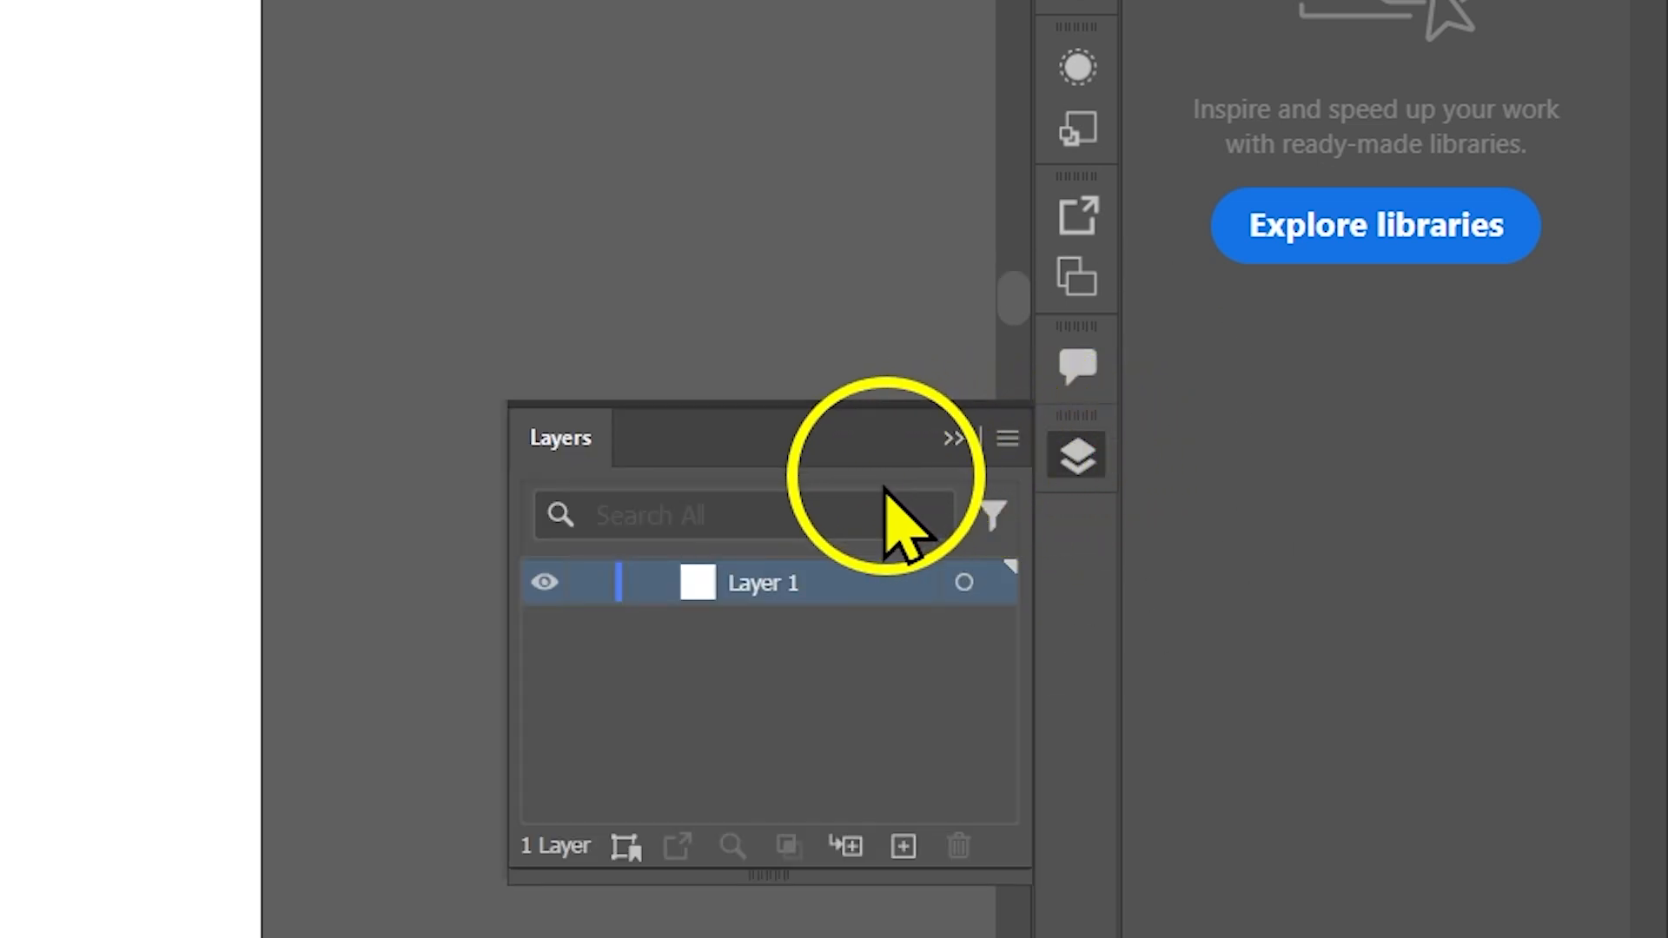
Collapse the Layers panel and dock it back in the group with Properties and Libraries.
left_click(1086, 464)
left_click_drag(1086, 467, 1474, 0)
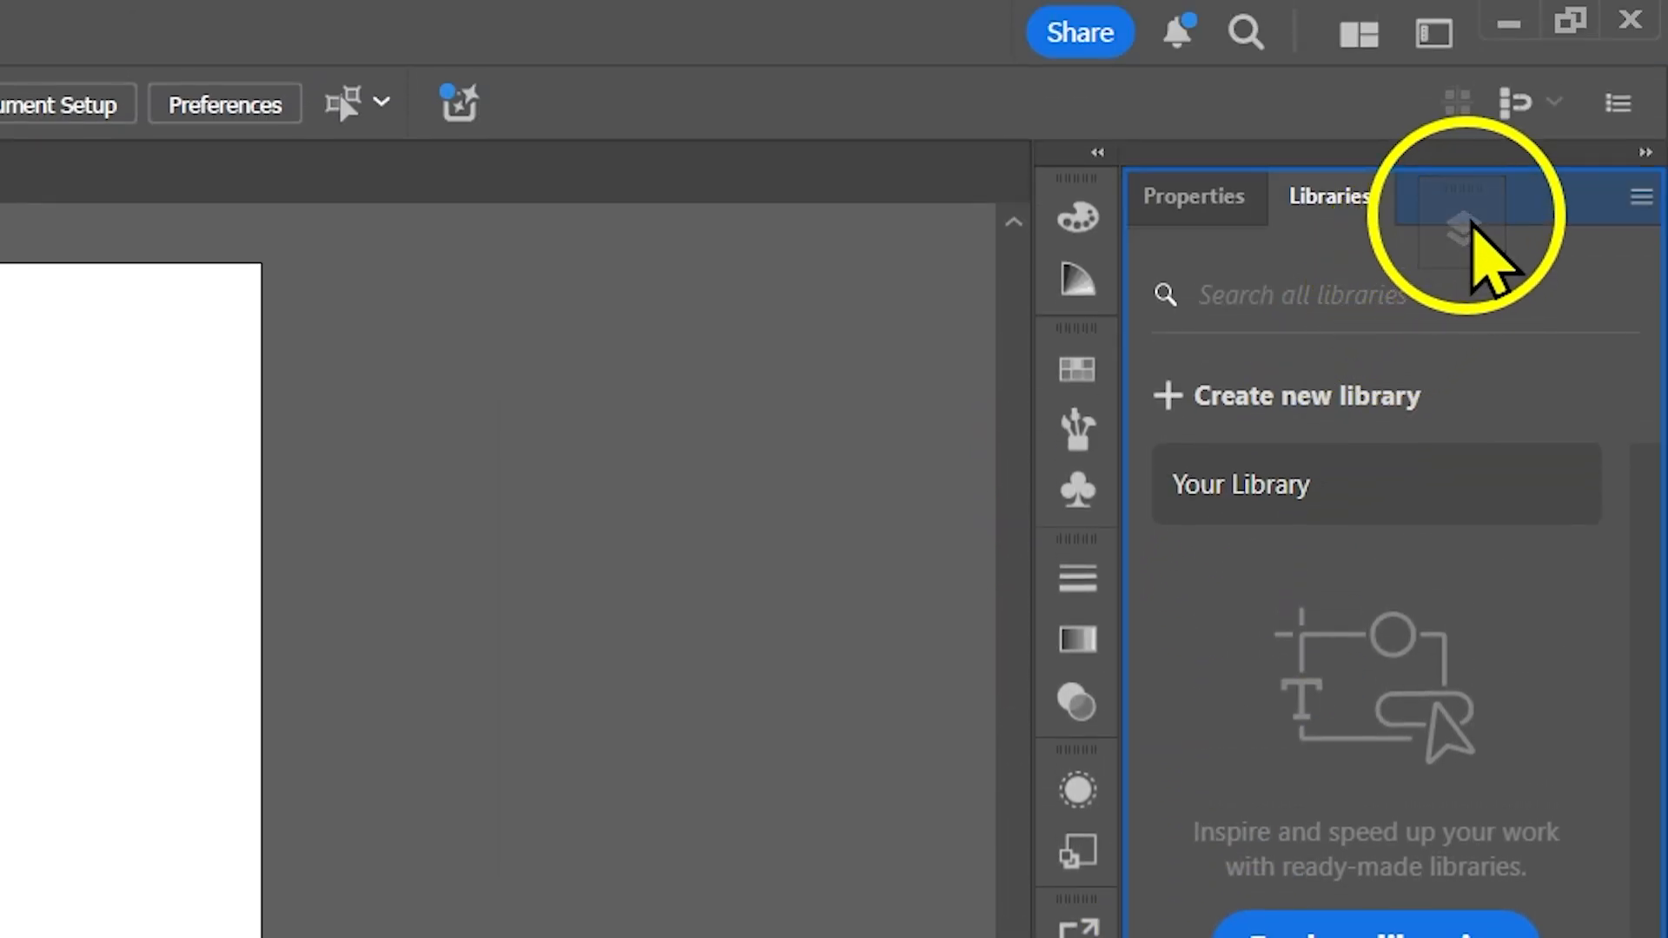
left_click_drag(1470, 228, 1187, 207)
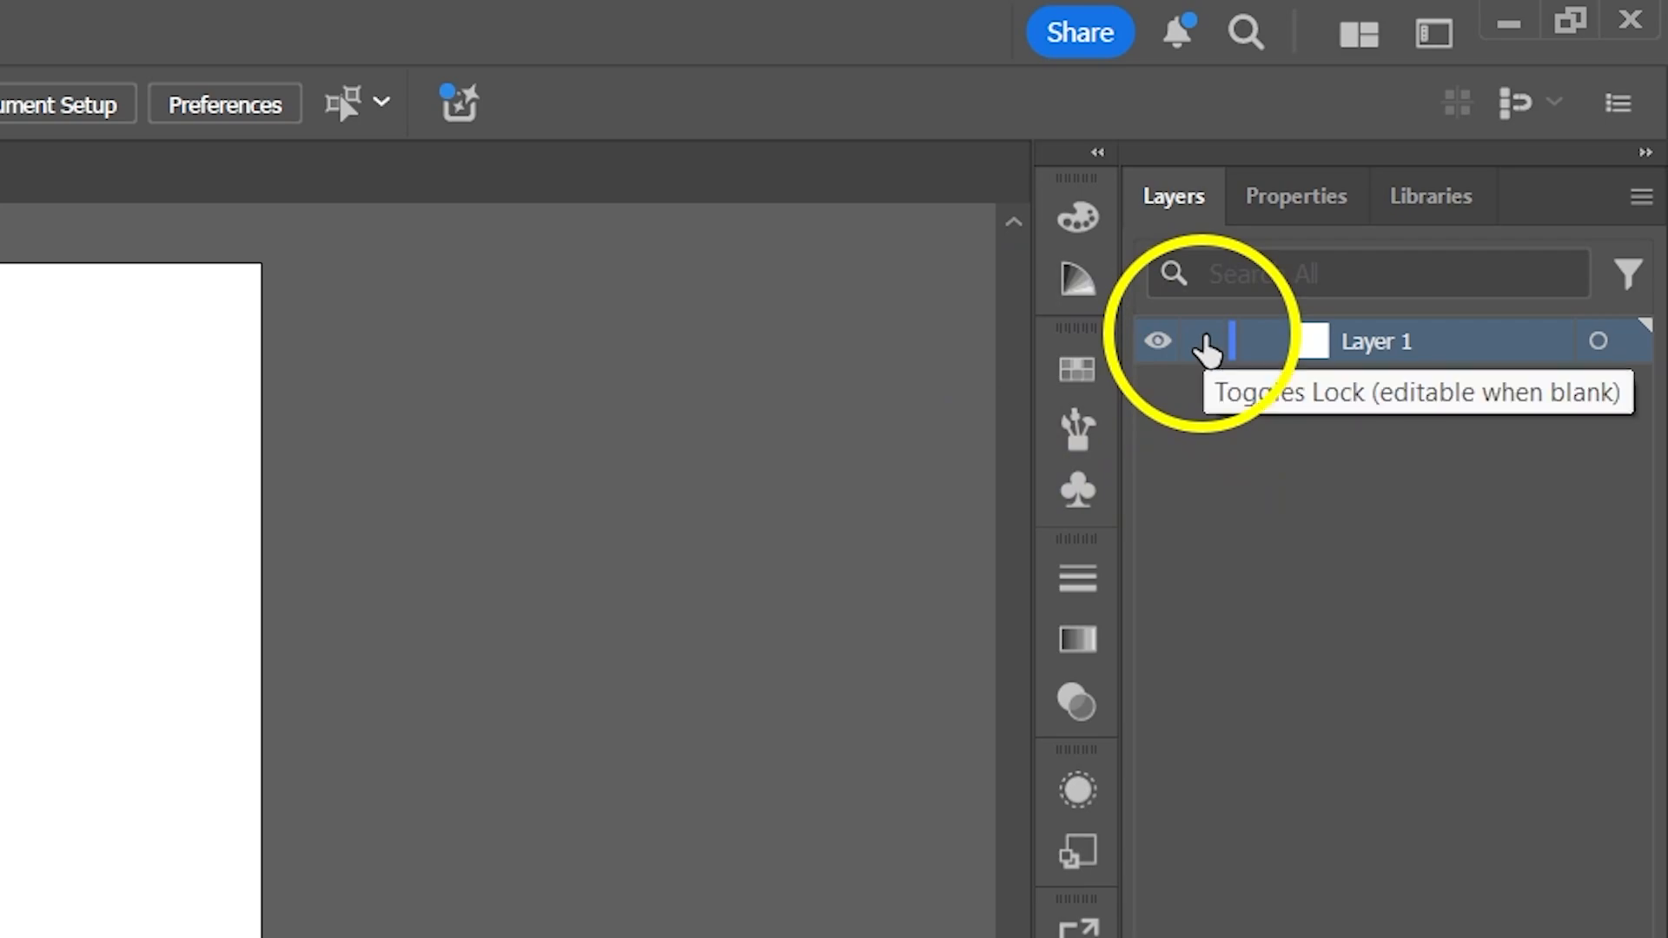
Lock Layer 1 and create a new layer.
left_click(1206, 347)
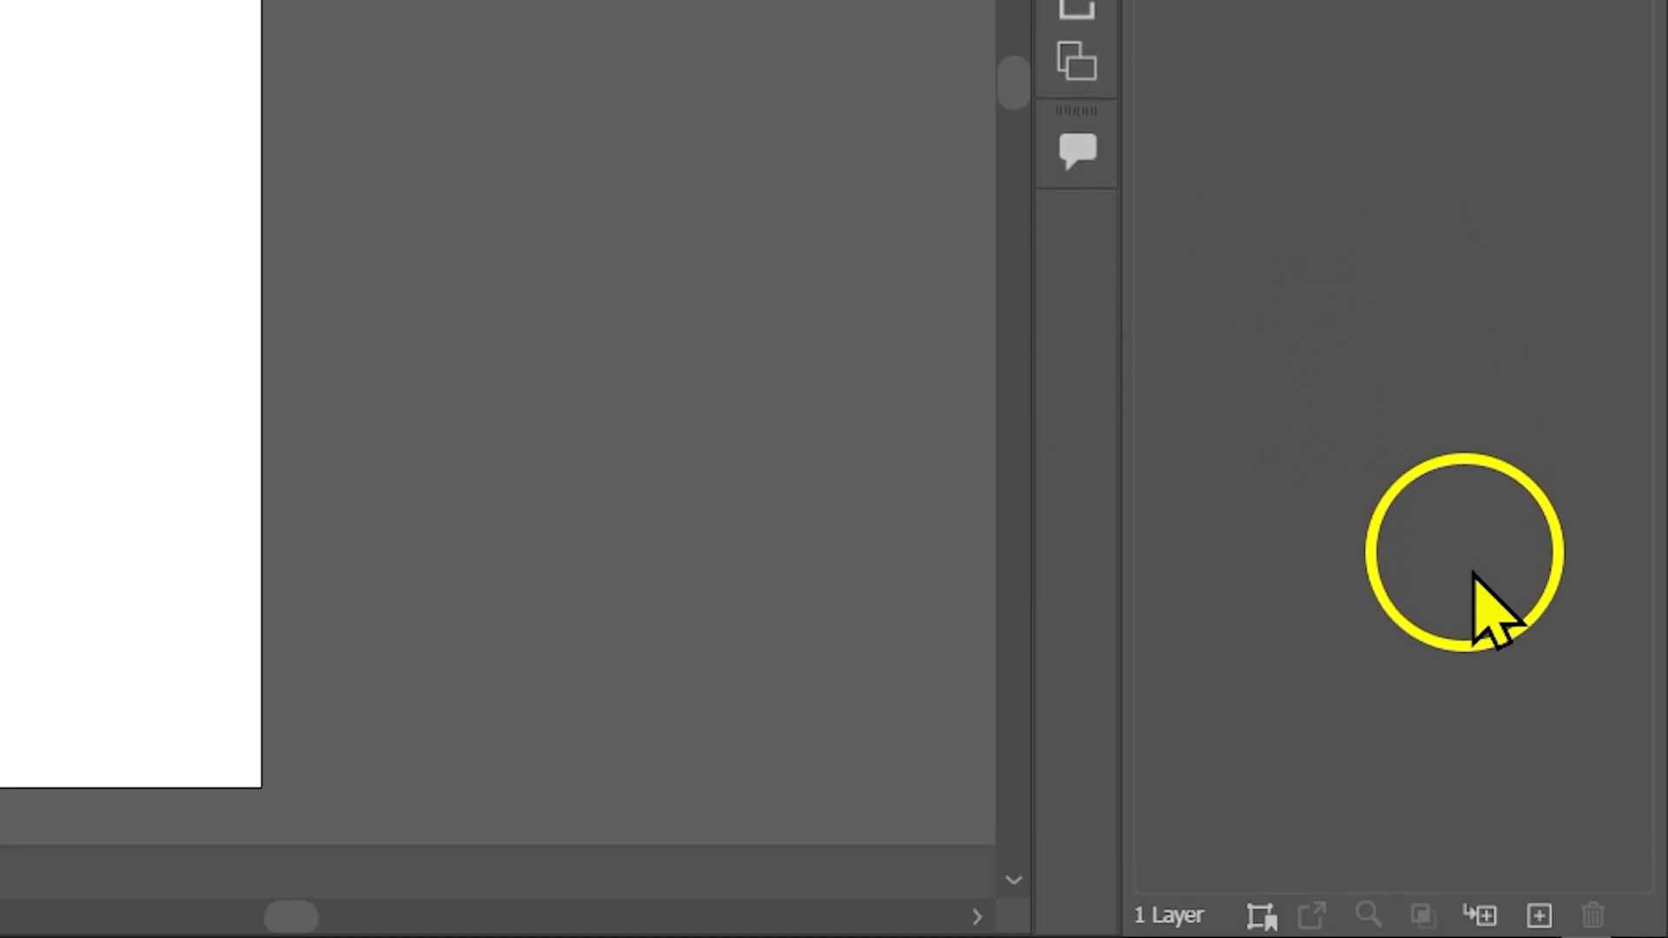
left_click(1538, 915)
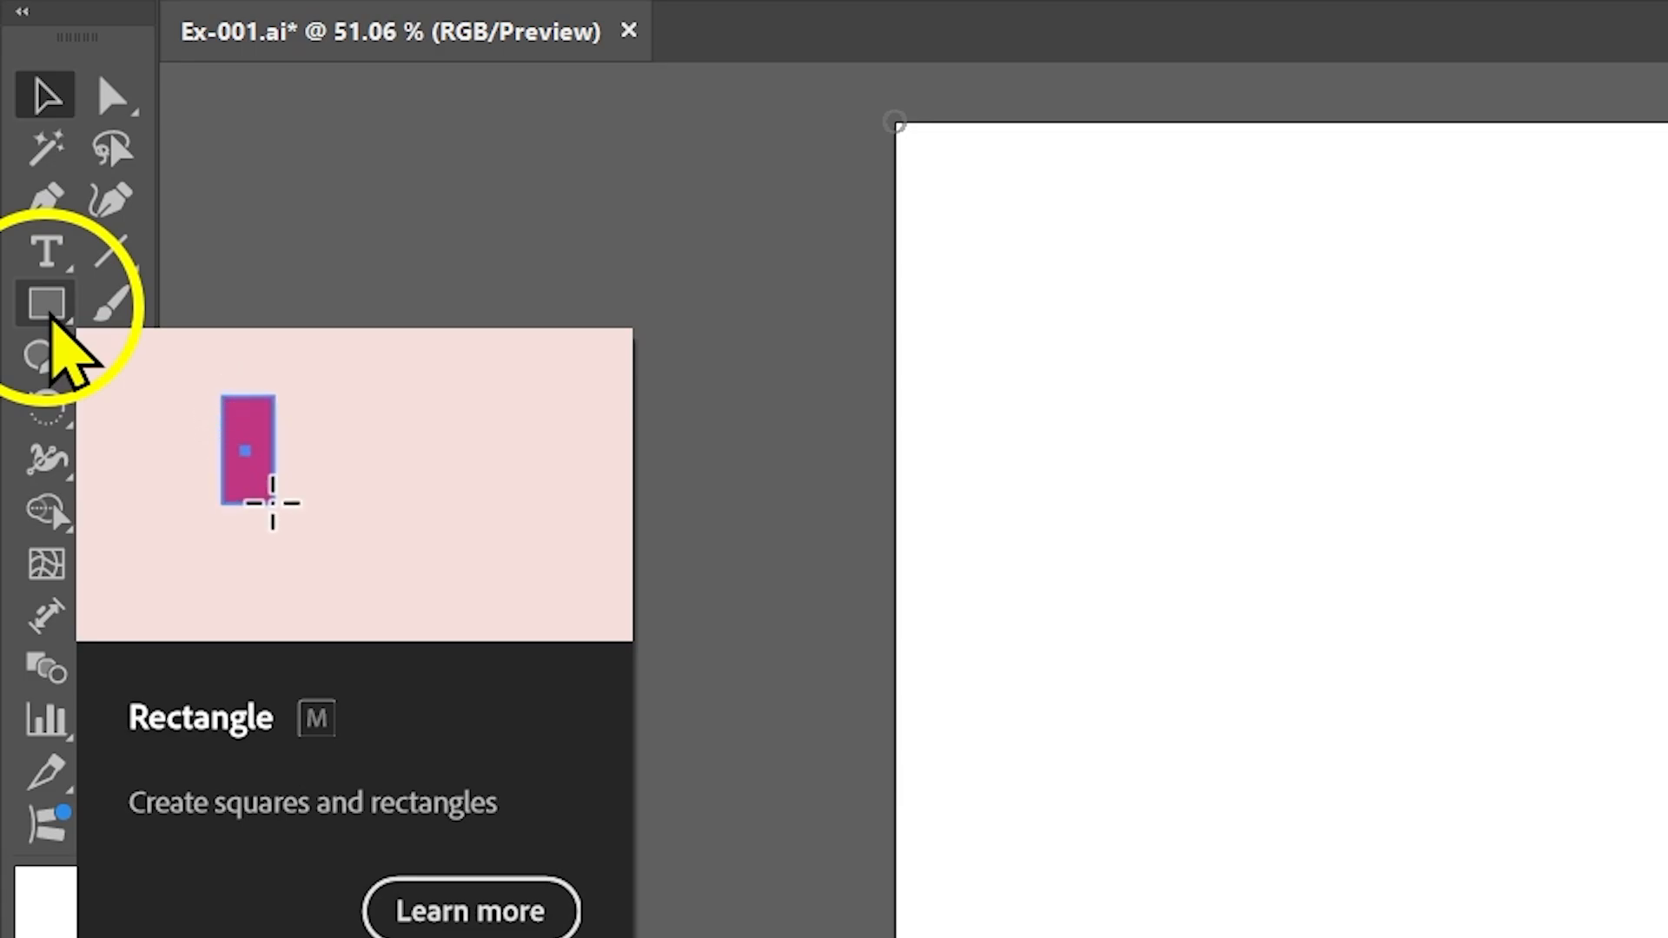
Detach the shape tools as a floating toolbar beside the artboard's upper corner and try its vertical layout.
left_click(50, 318)
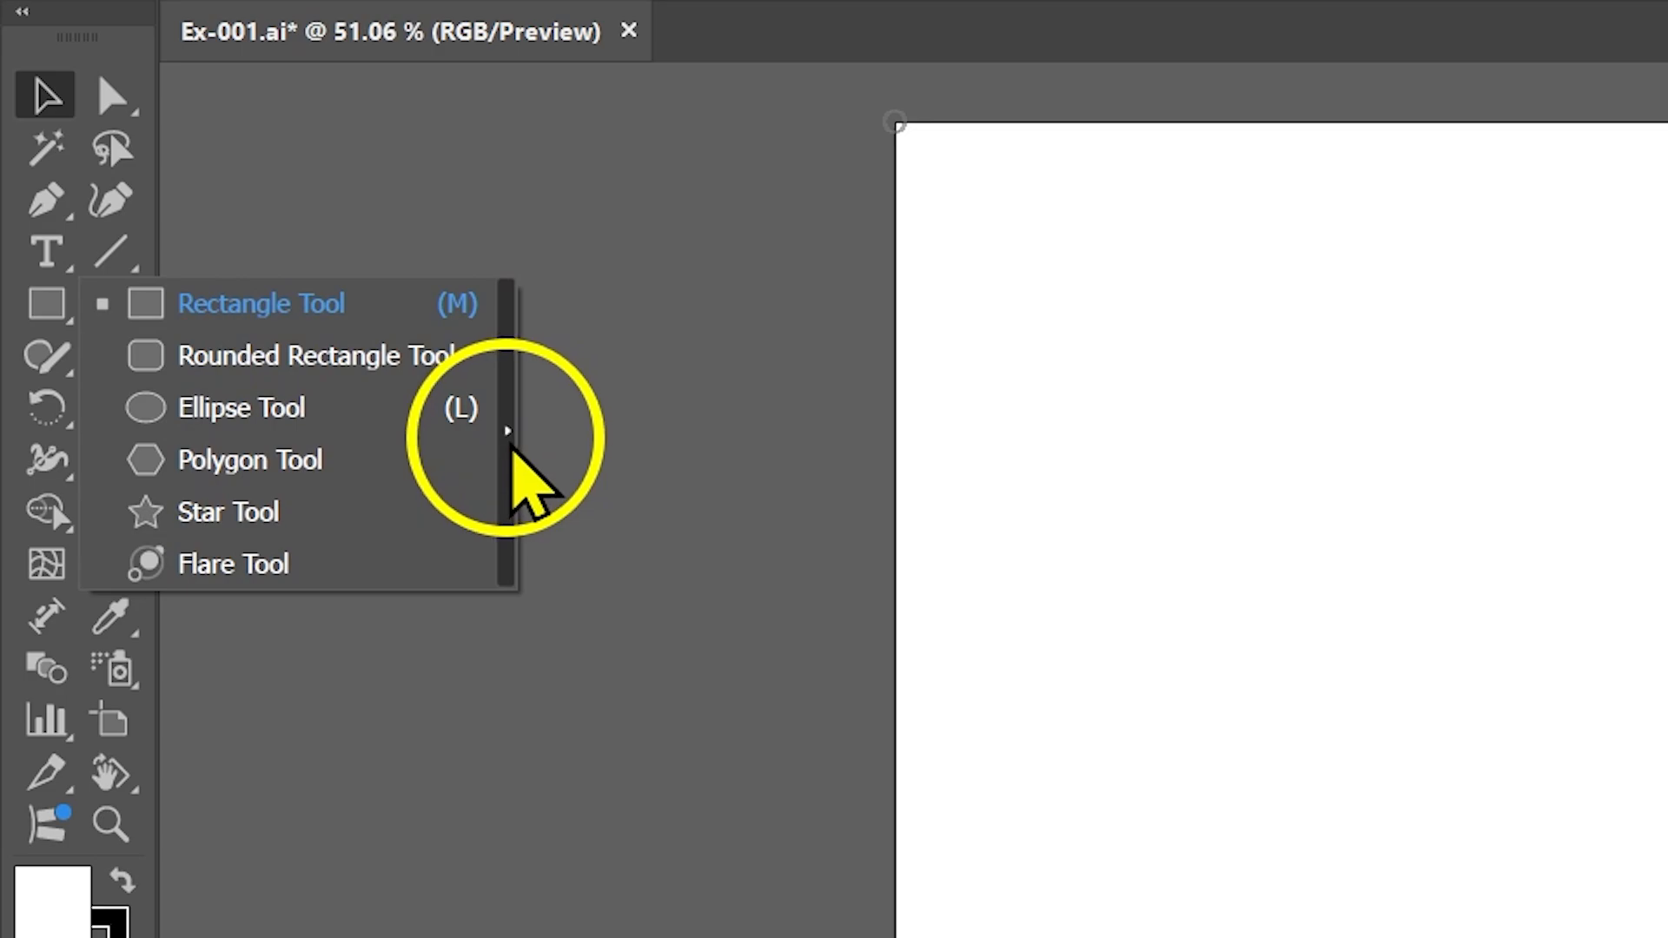
left_click(509, 434)
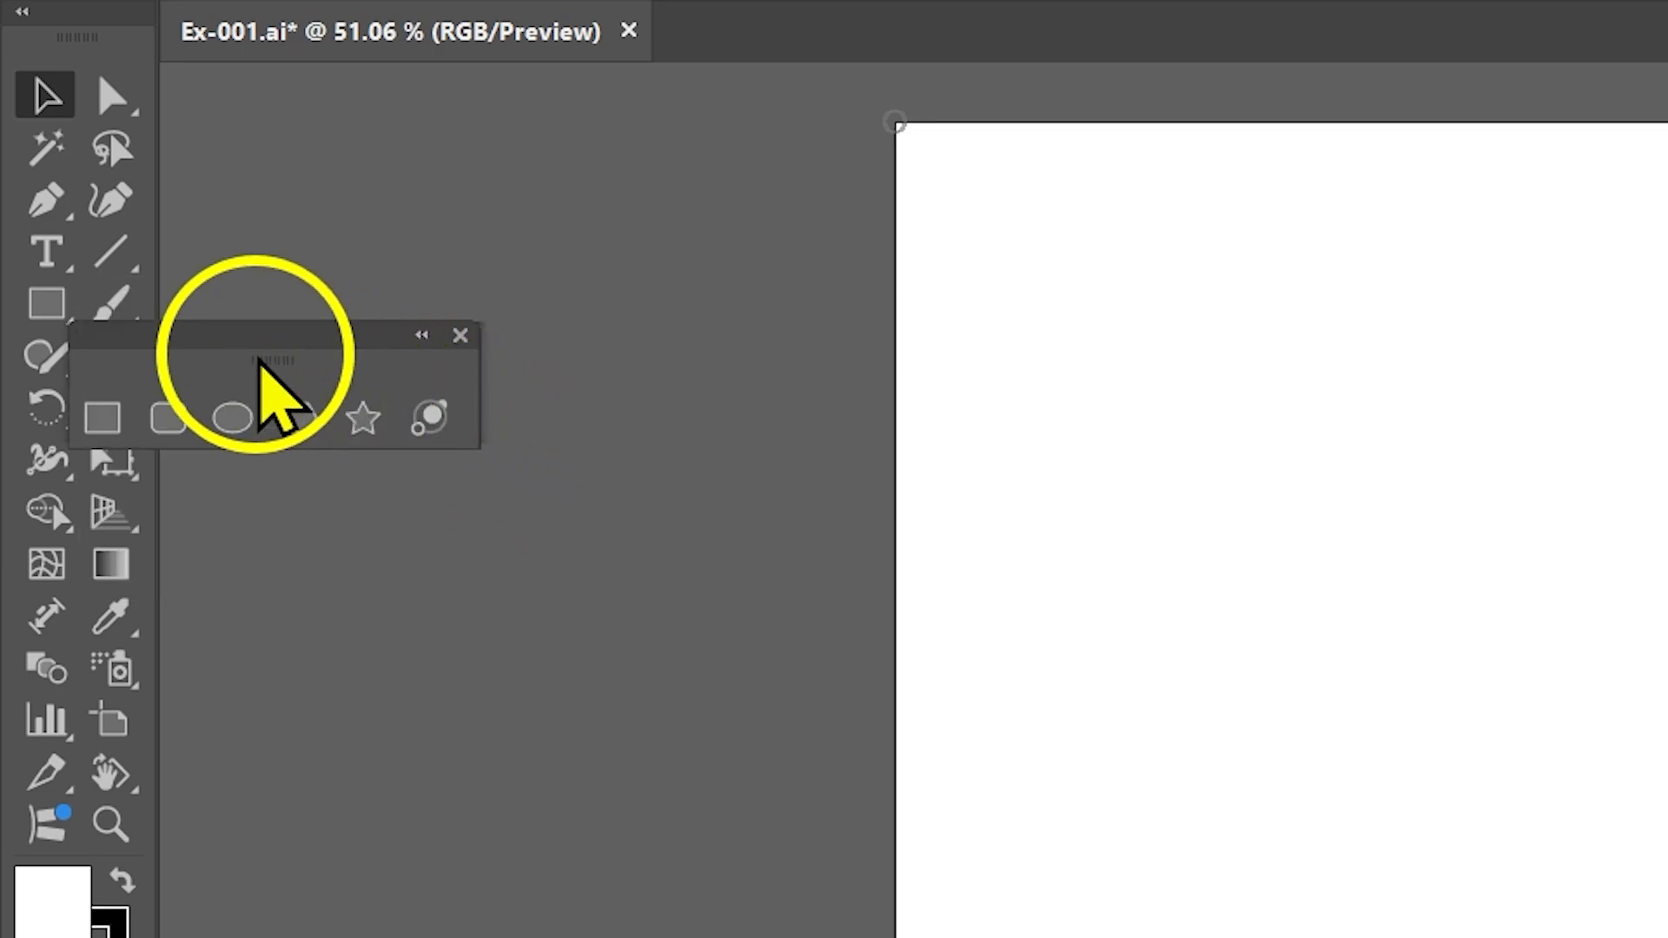
left_click_drag(155, 341, 394, 303)
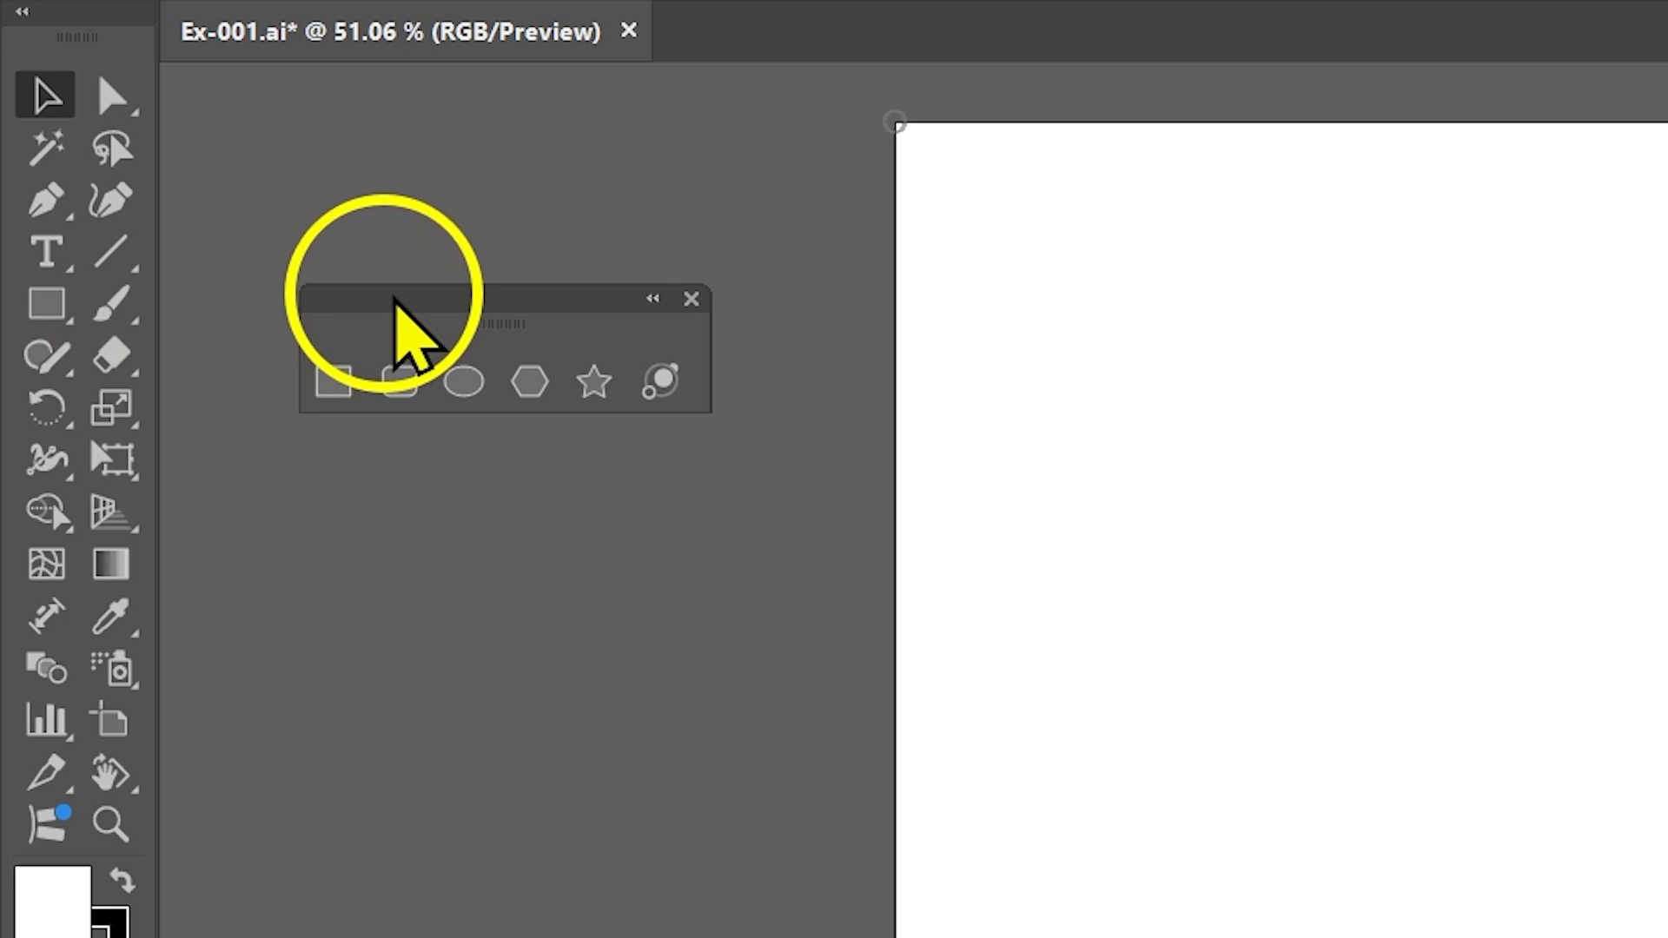
left_click_drag(394, 303, 544, 140)
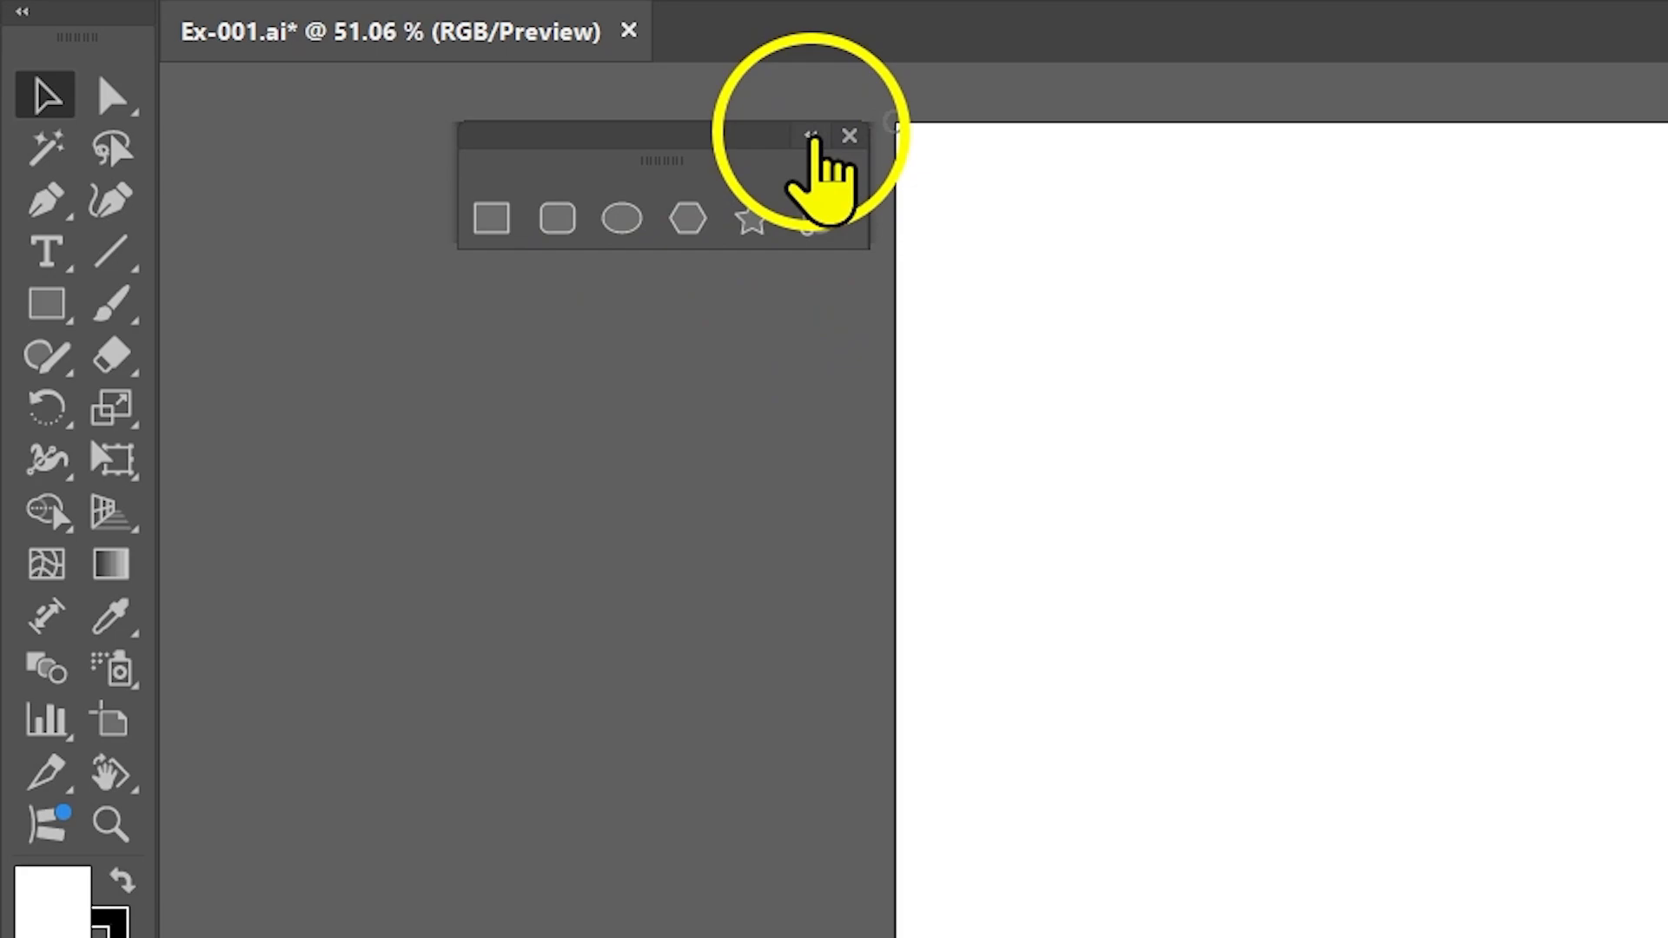
left_click(811, 139)
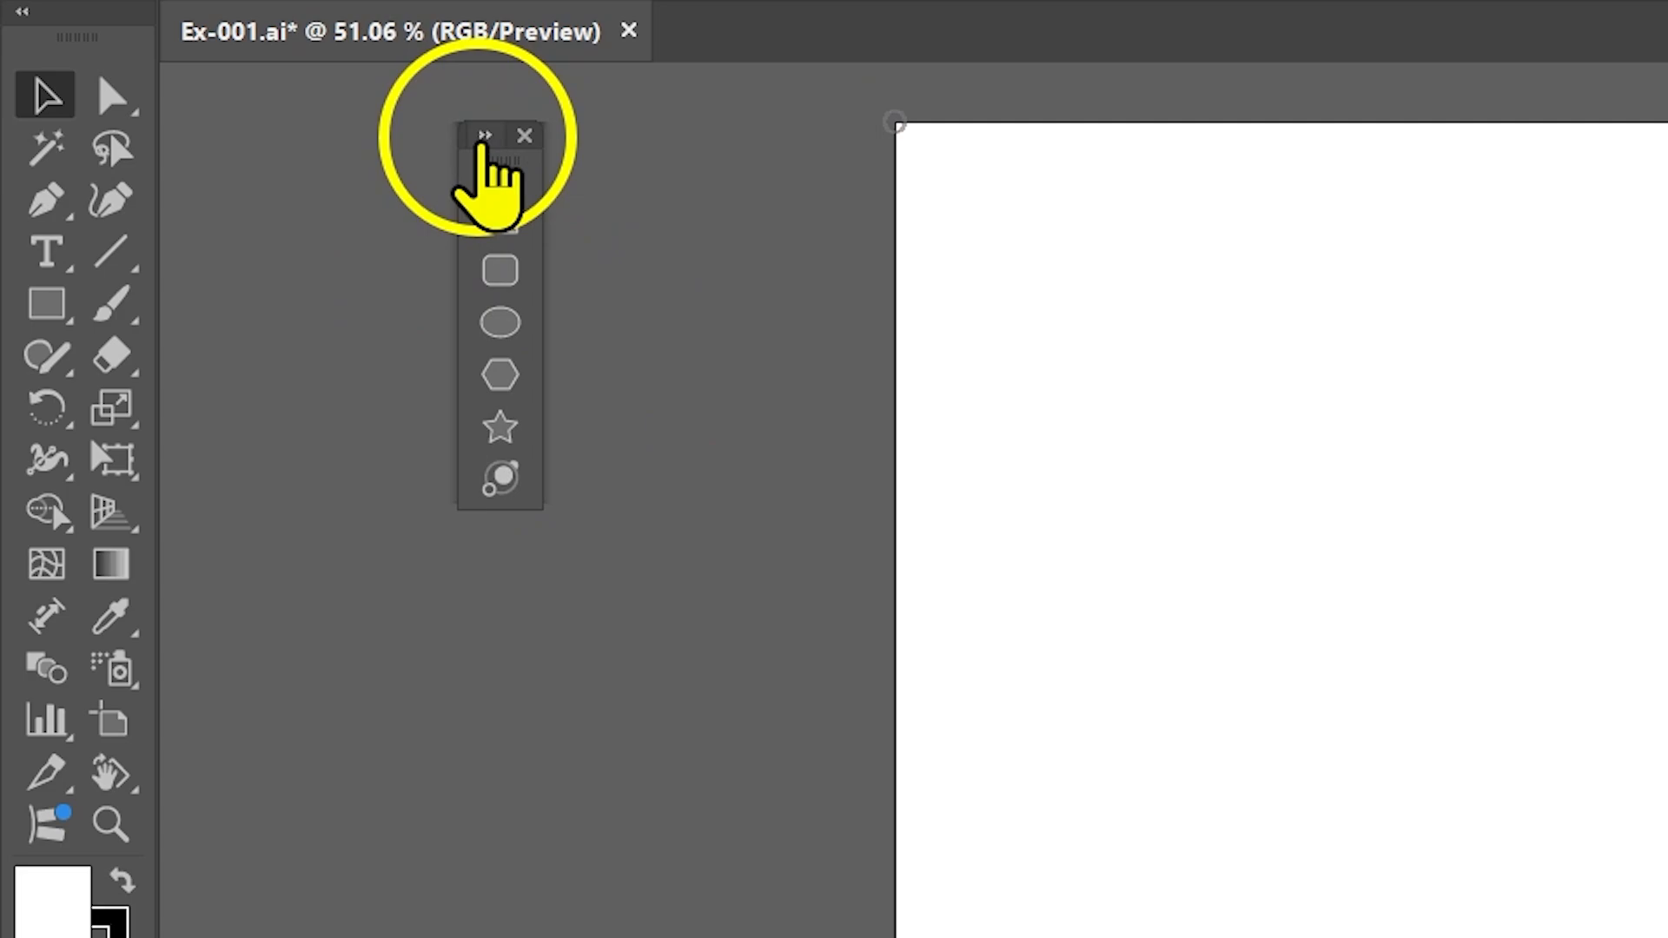
left_click(484, 136)
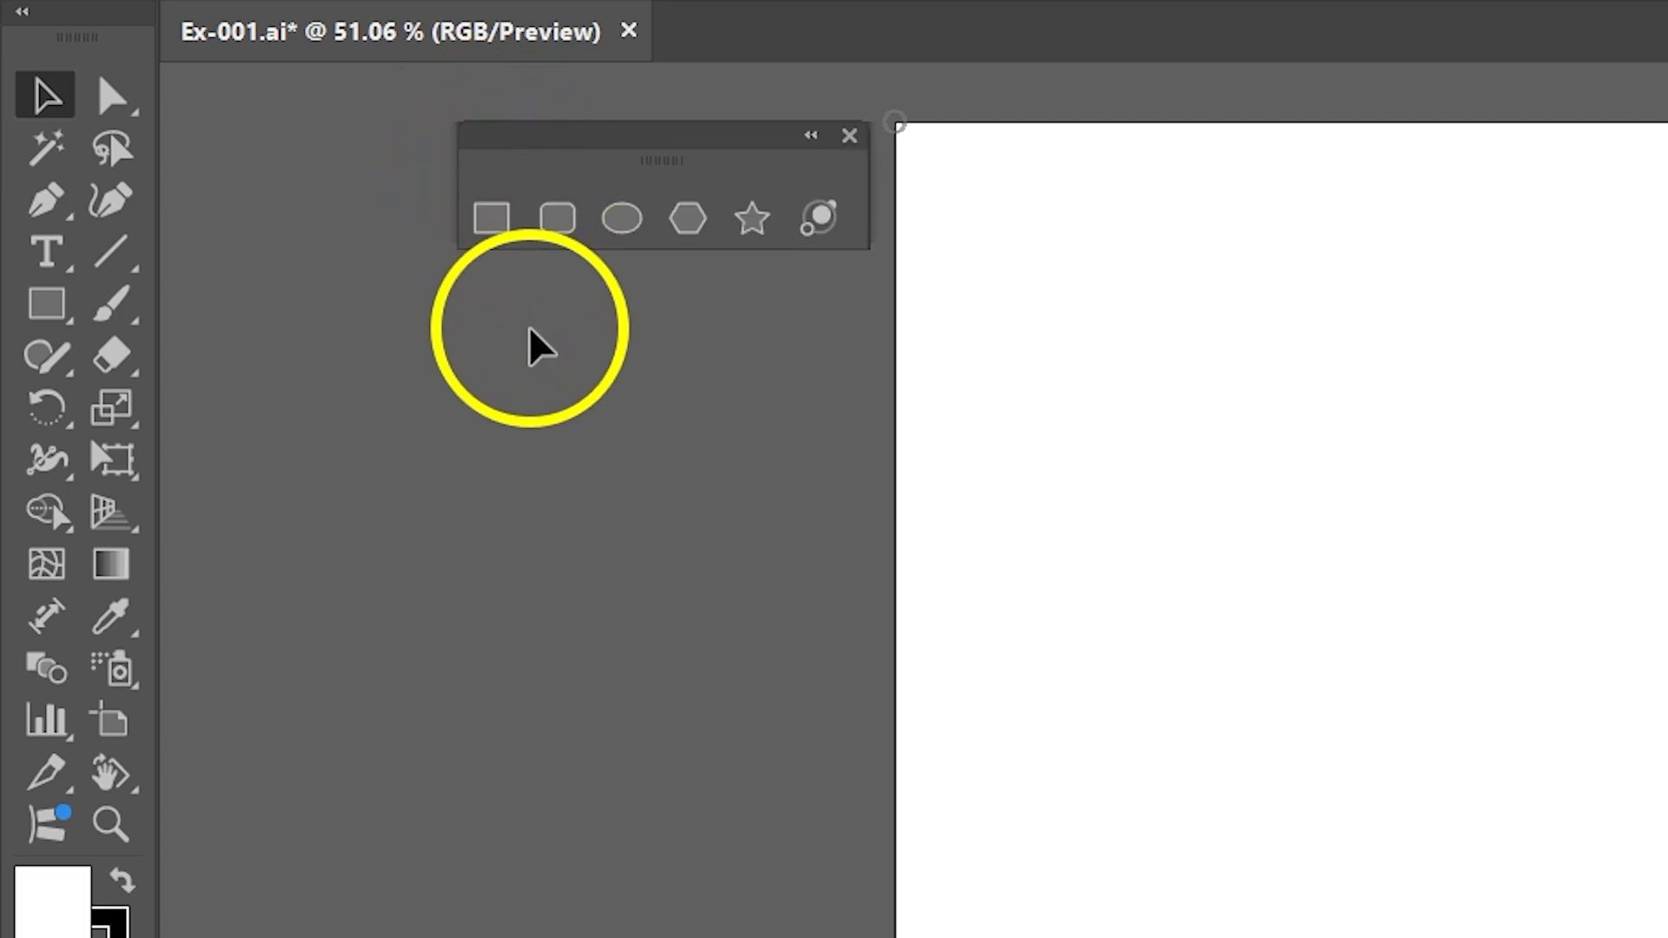
Draw a square about 70 mm wide near the artboard's upper-left corner with the Rectangle tool, and deselect it.
left_click(501, 242)
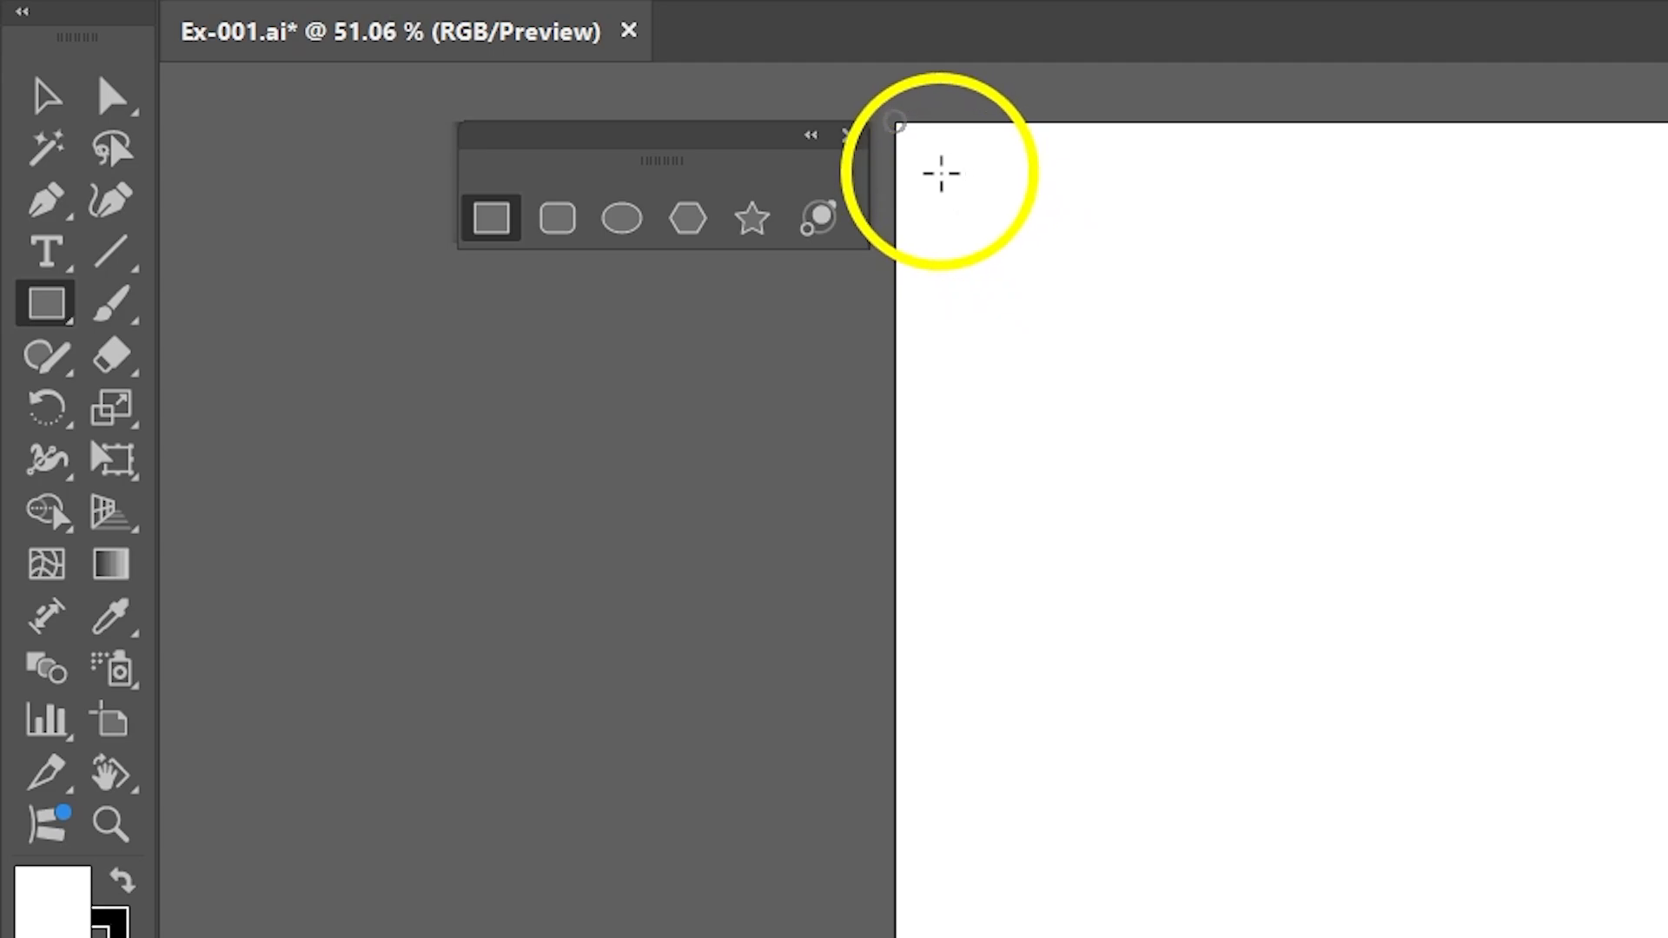
left_click_drag(998, 224, 1308, 471)
mouse_move(1189, 453)
left_mouse_down()
mouse_move(1064, 345)
mouse_move(1215, 540)
mouse_move(1213, 436)
left_mouse_up()
mouse_move(934, 391)
left_mouse_down()
mouse_move(830, 499)
mouse_move(901, 500)
mouse_move(768, 529)
mouse_move(901, 453)
mouse_move(848, 389)
mouse_move(944, 534)
mouse_move(852, 464)
mouse_move(879, 532)
mouse_move(743, 538)
mouse_move(860, 539)
mouse_move(774, 535)
mouse_move(907, 507)
mouse_move(832, 497)
mouse_move(943, 399)
left_mouse_up()
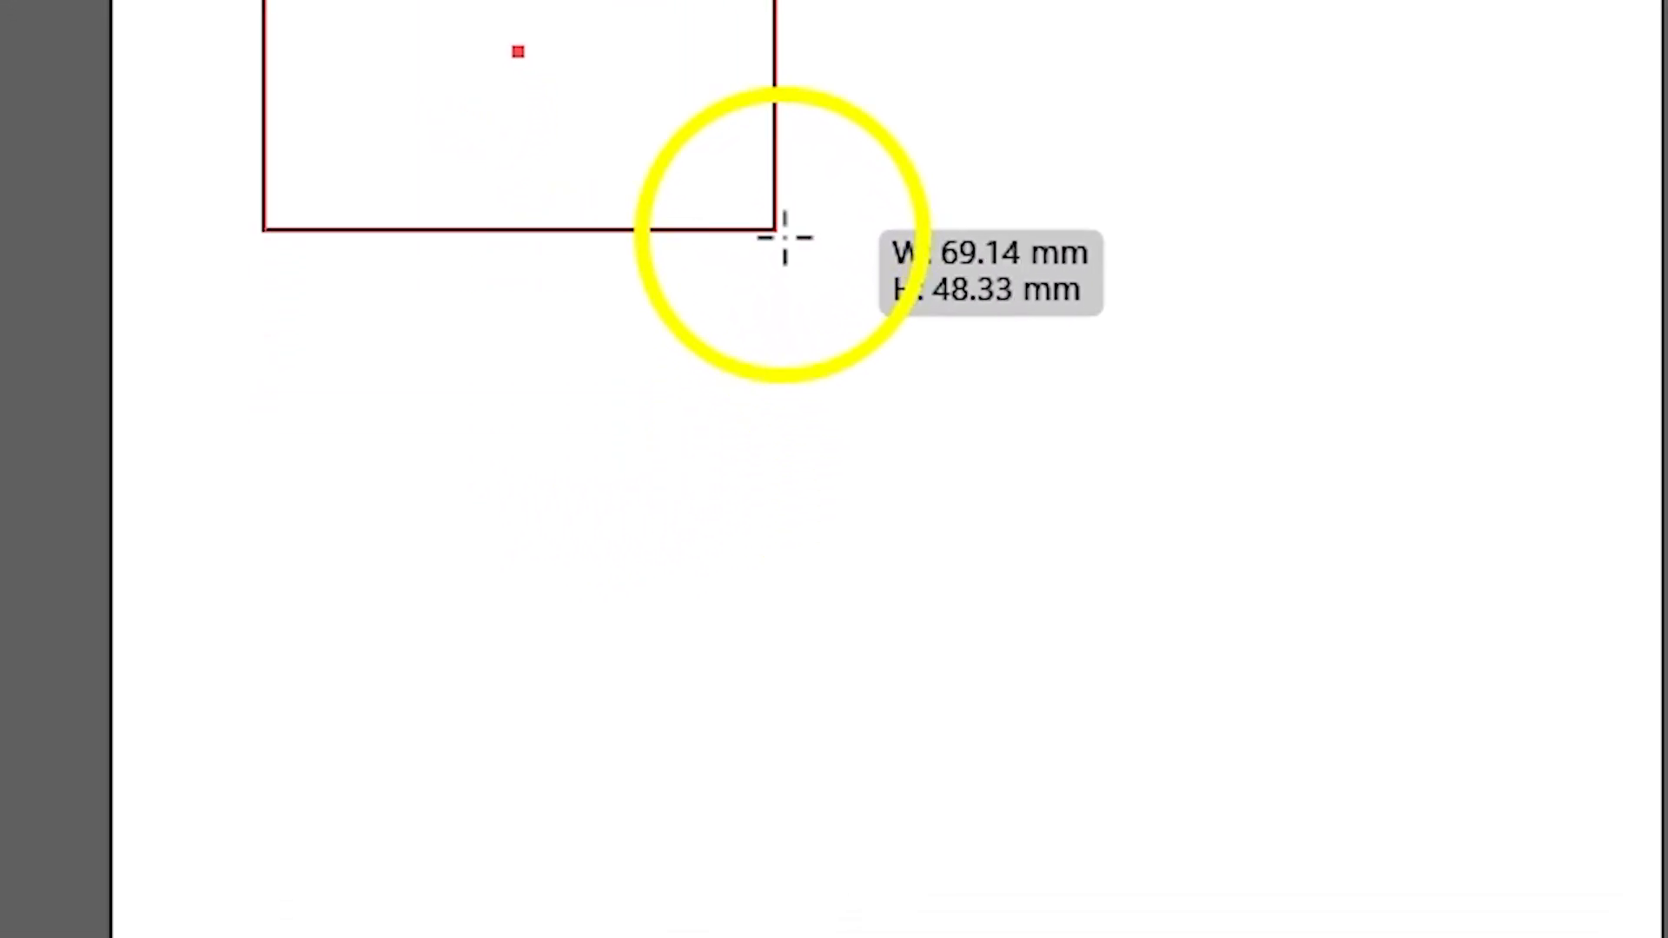
left_click_drag(785, 237, 832, 486)
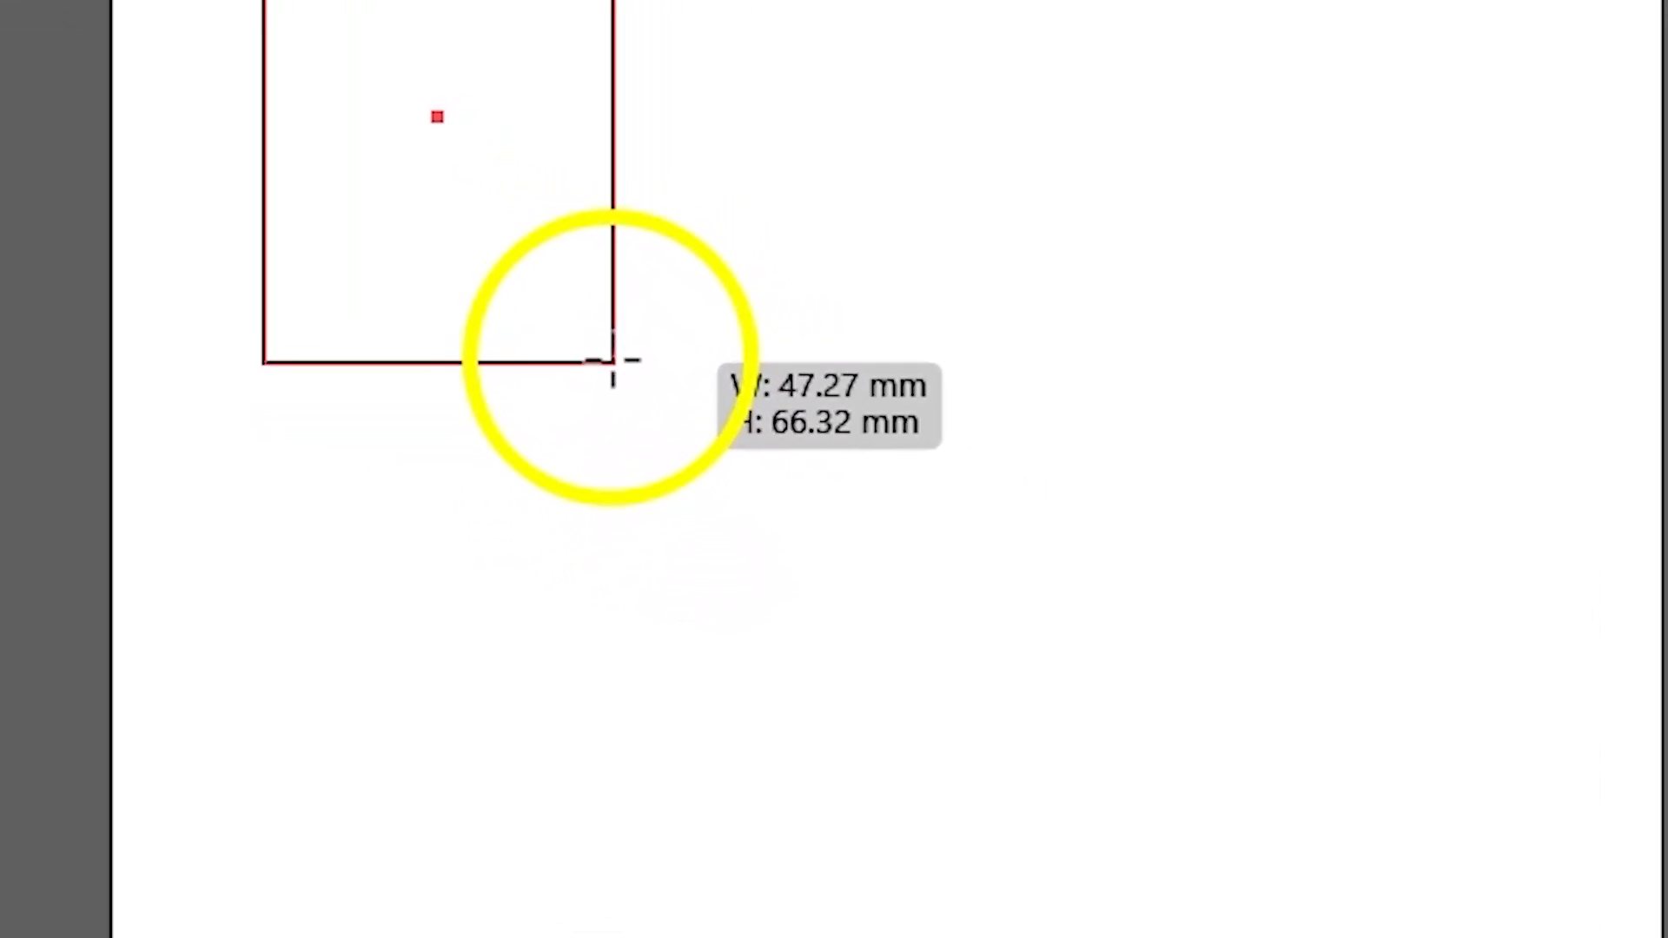
left_click_drag(613, 360, 770, 380)
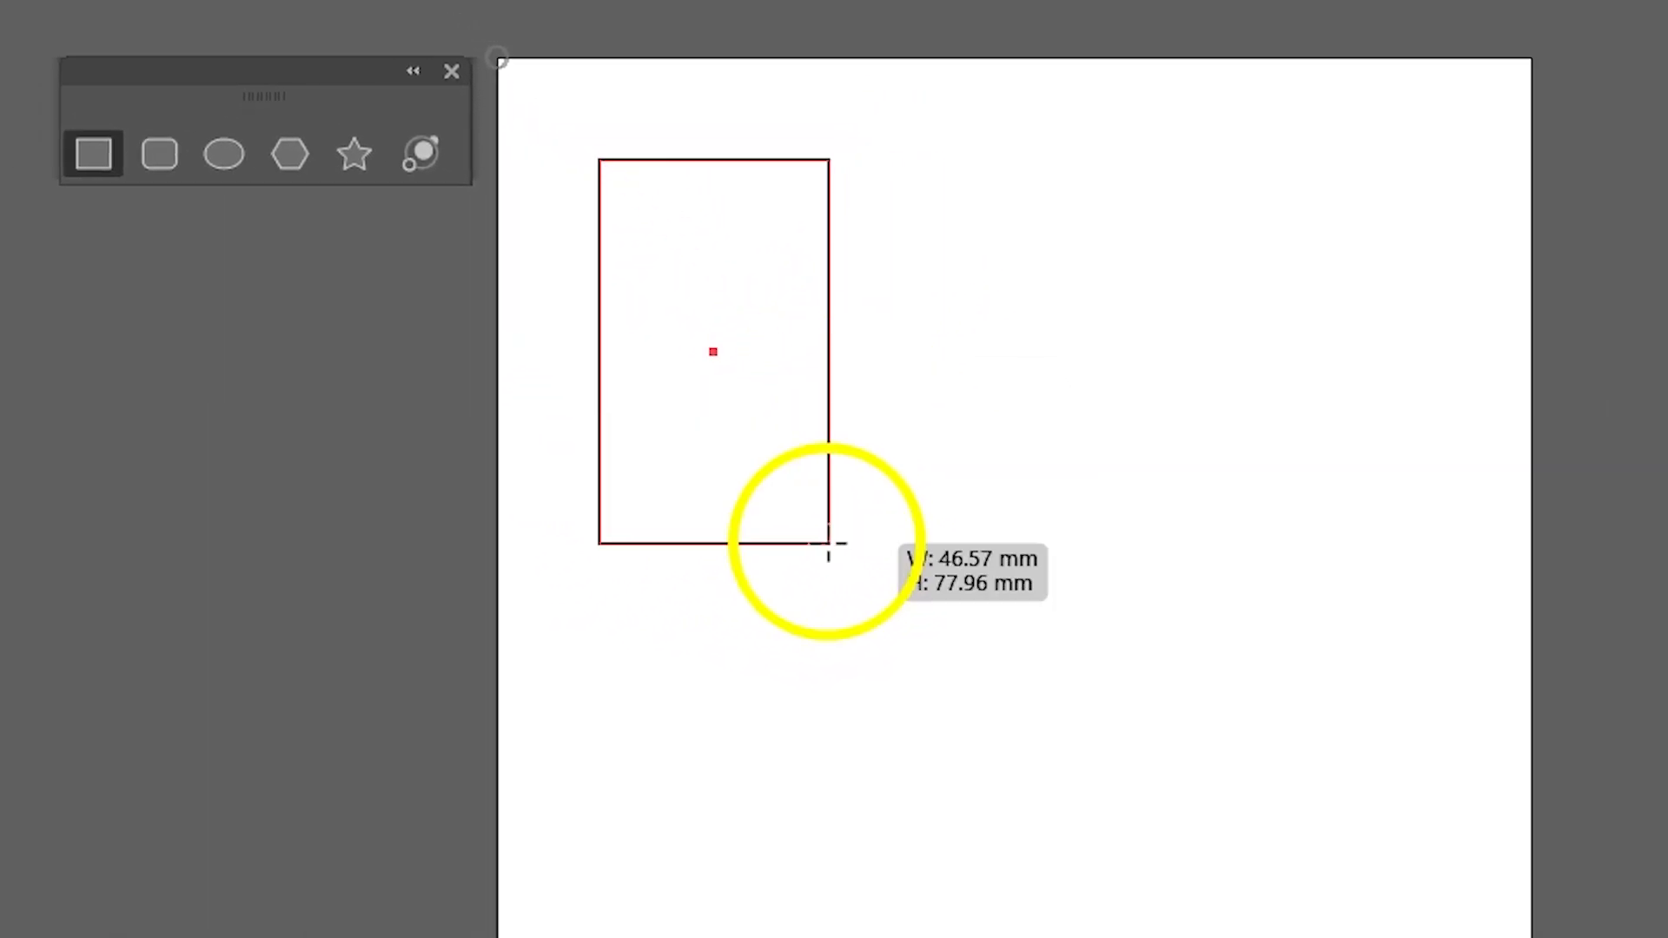
left_click_drag(828, 543, 986, 573)
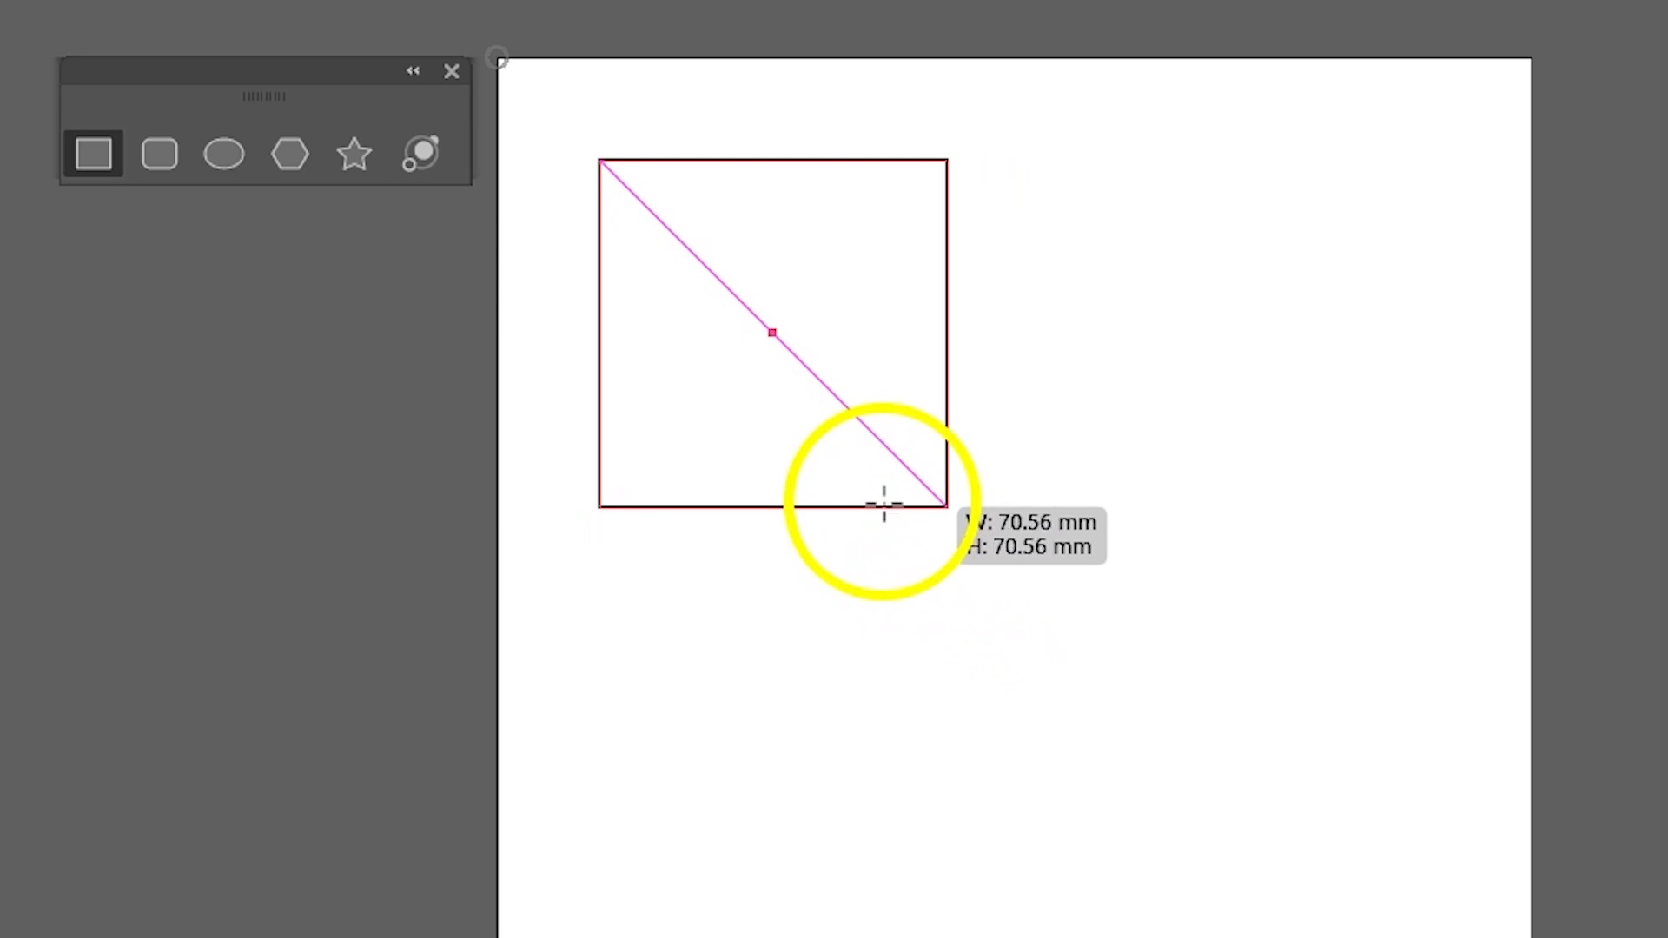
mouse_move(845, 458)
left_mouse_down()
mouse_move(978, 562)
mouse_move(804, 460)
mouse_move(1033, 624)
mouse_move(826, 547)
mouse_move(982, 569)
mouse_move(879, 466)
mouse_move(994, 583)
left_mouse_up()
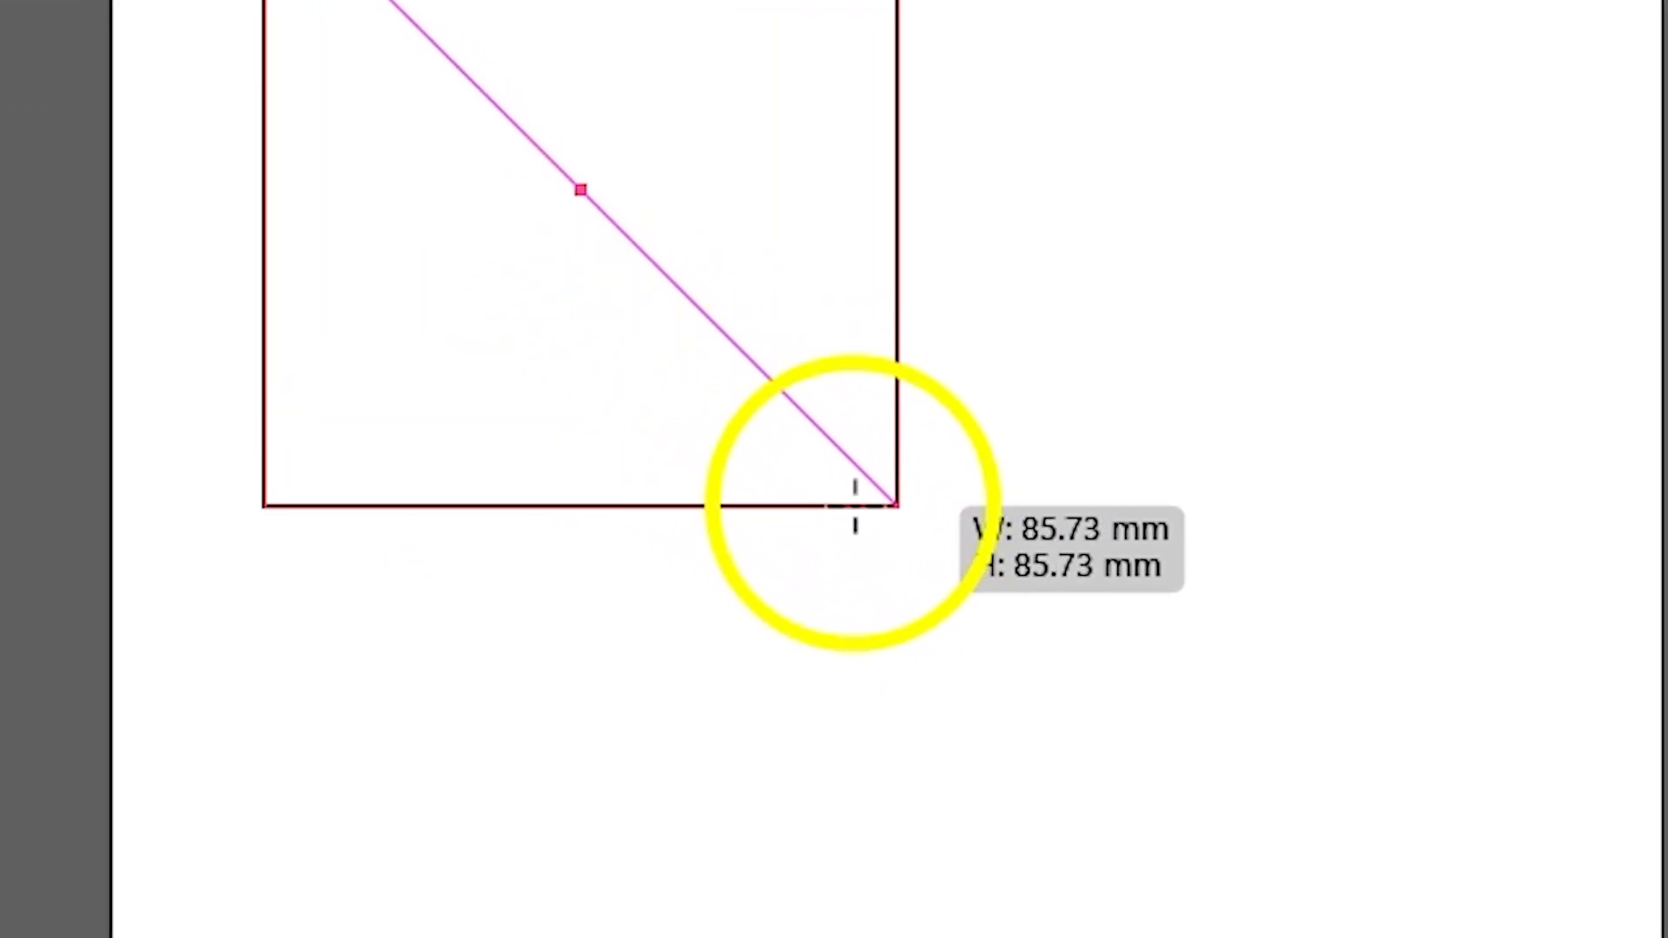
mouse_move(855, 506)
left_mouse_down()
mouse_move(603, 298)
mouse_move(920, 544)
mouse_move(689, 373)
mouse_move(779, 472)
mouse_move(654, 353)
mouse_move(722, 415)
mouse_move(708, 399)
mouse_move(901, 510)
mouse_move(745, 487)
mouse_move(703, 286)
mouse_move(915, 443)
mouse_move(707, 394)
mouse_move(968, 365)
mouse_move(1042, 399)
mouse_move(900, 431)
mouse_move(867, 425)
mouse_move(809, 369)
mouse_move(951, 519)
left_mouse_up()
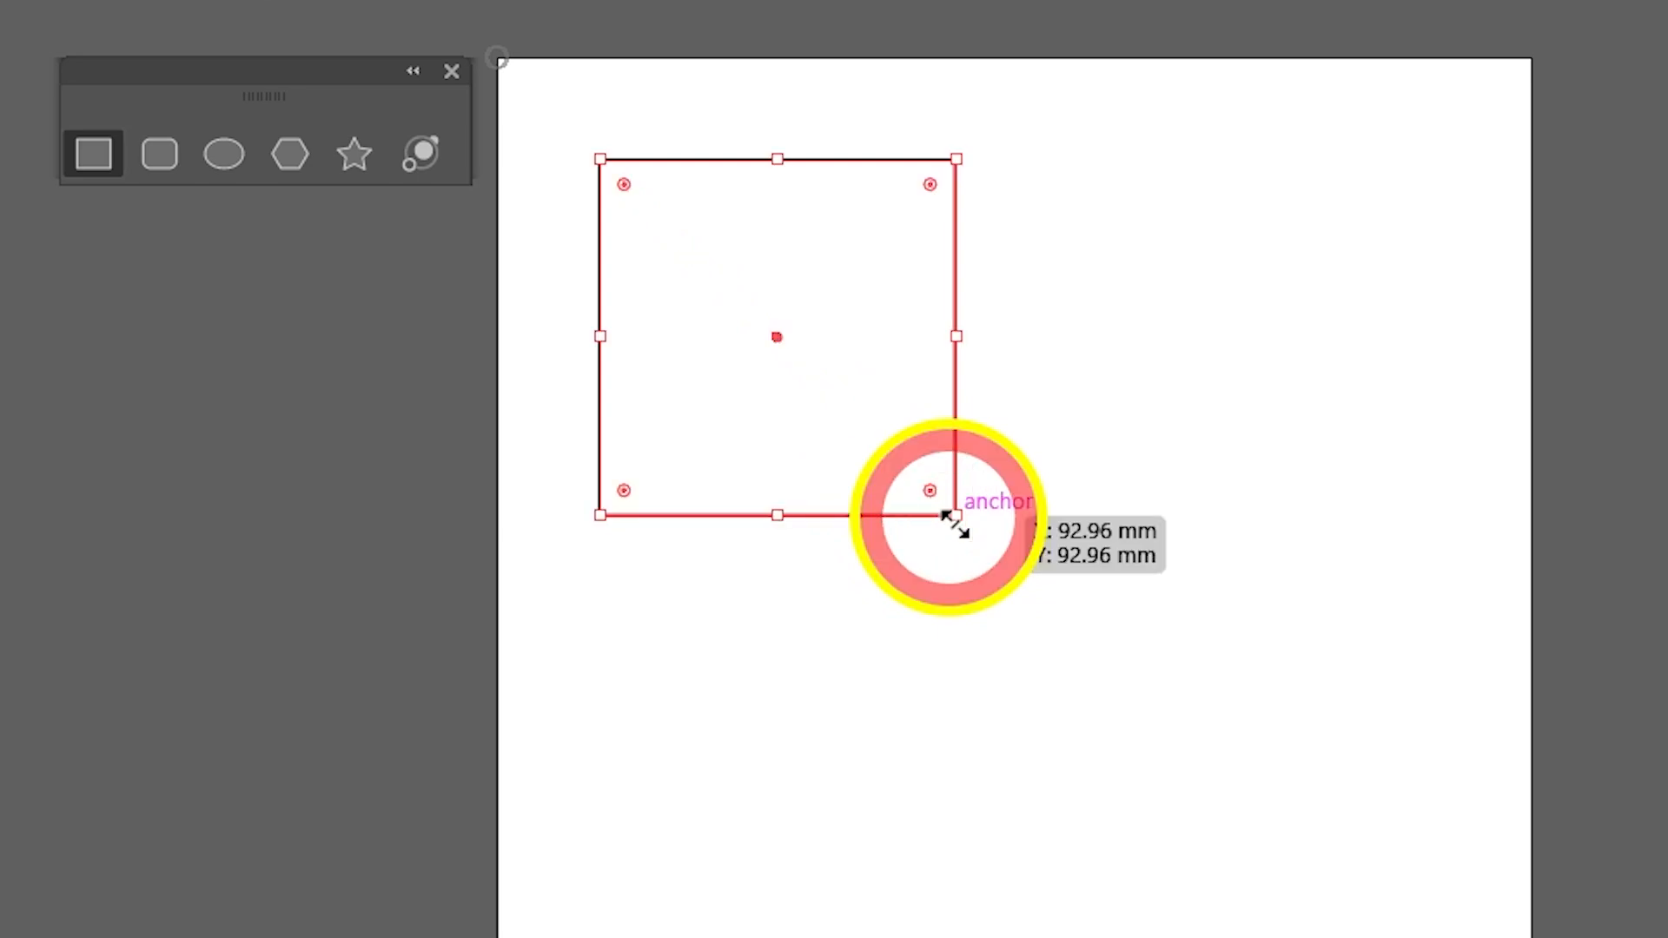
key("v")
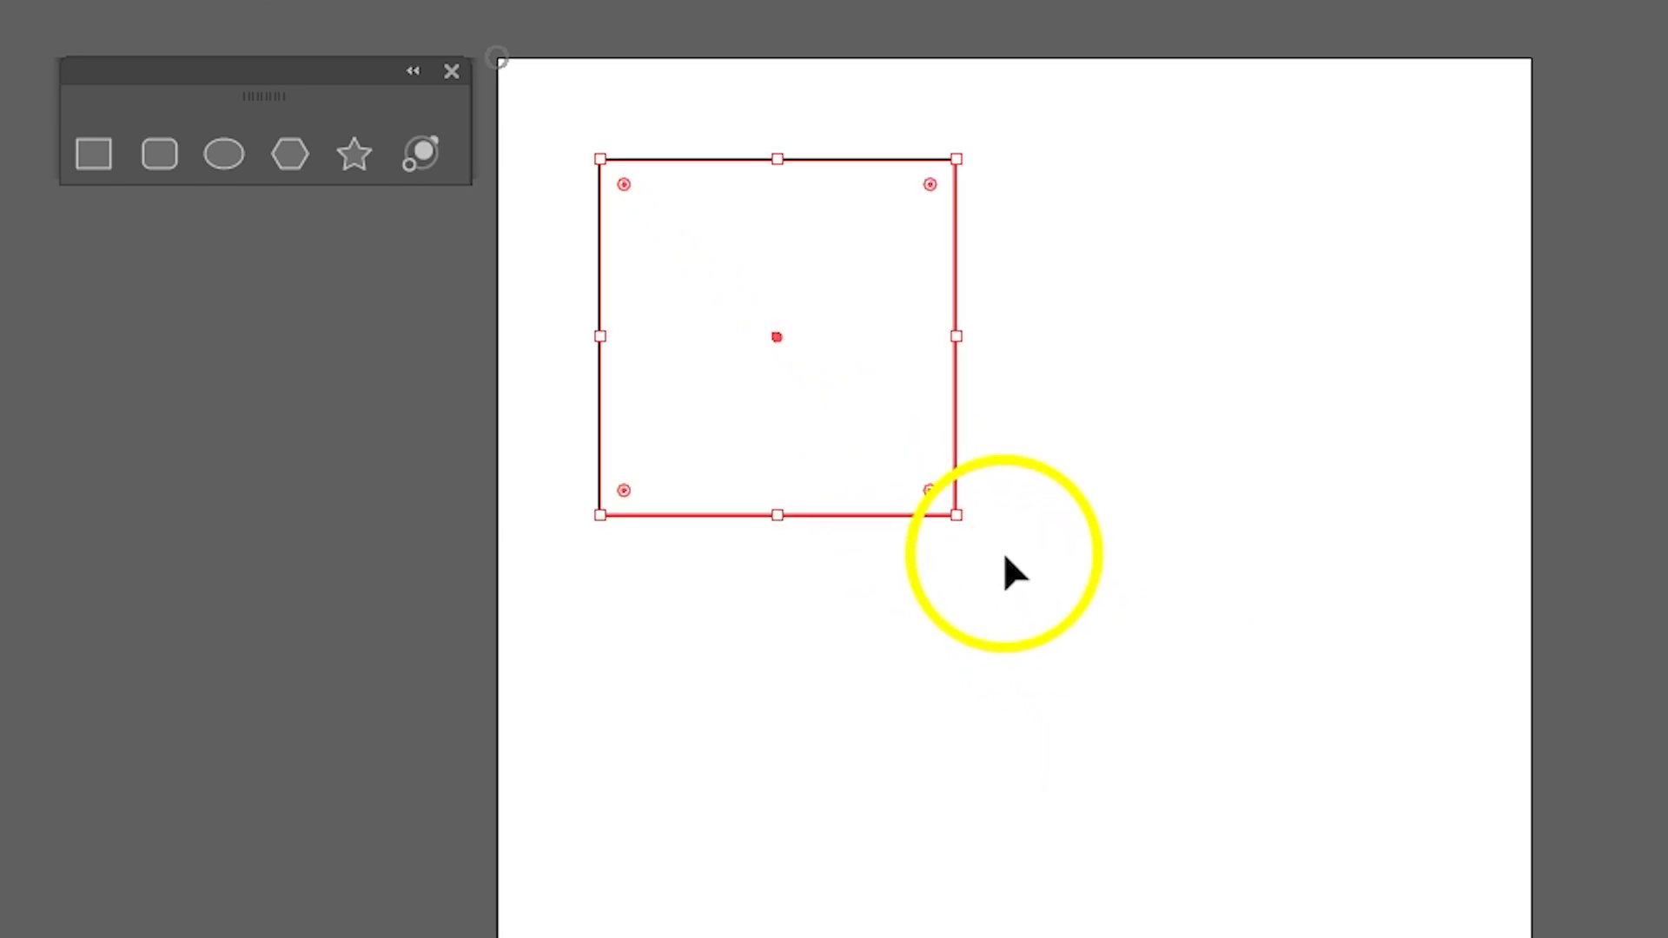
left_click(1005, 557)
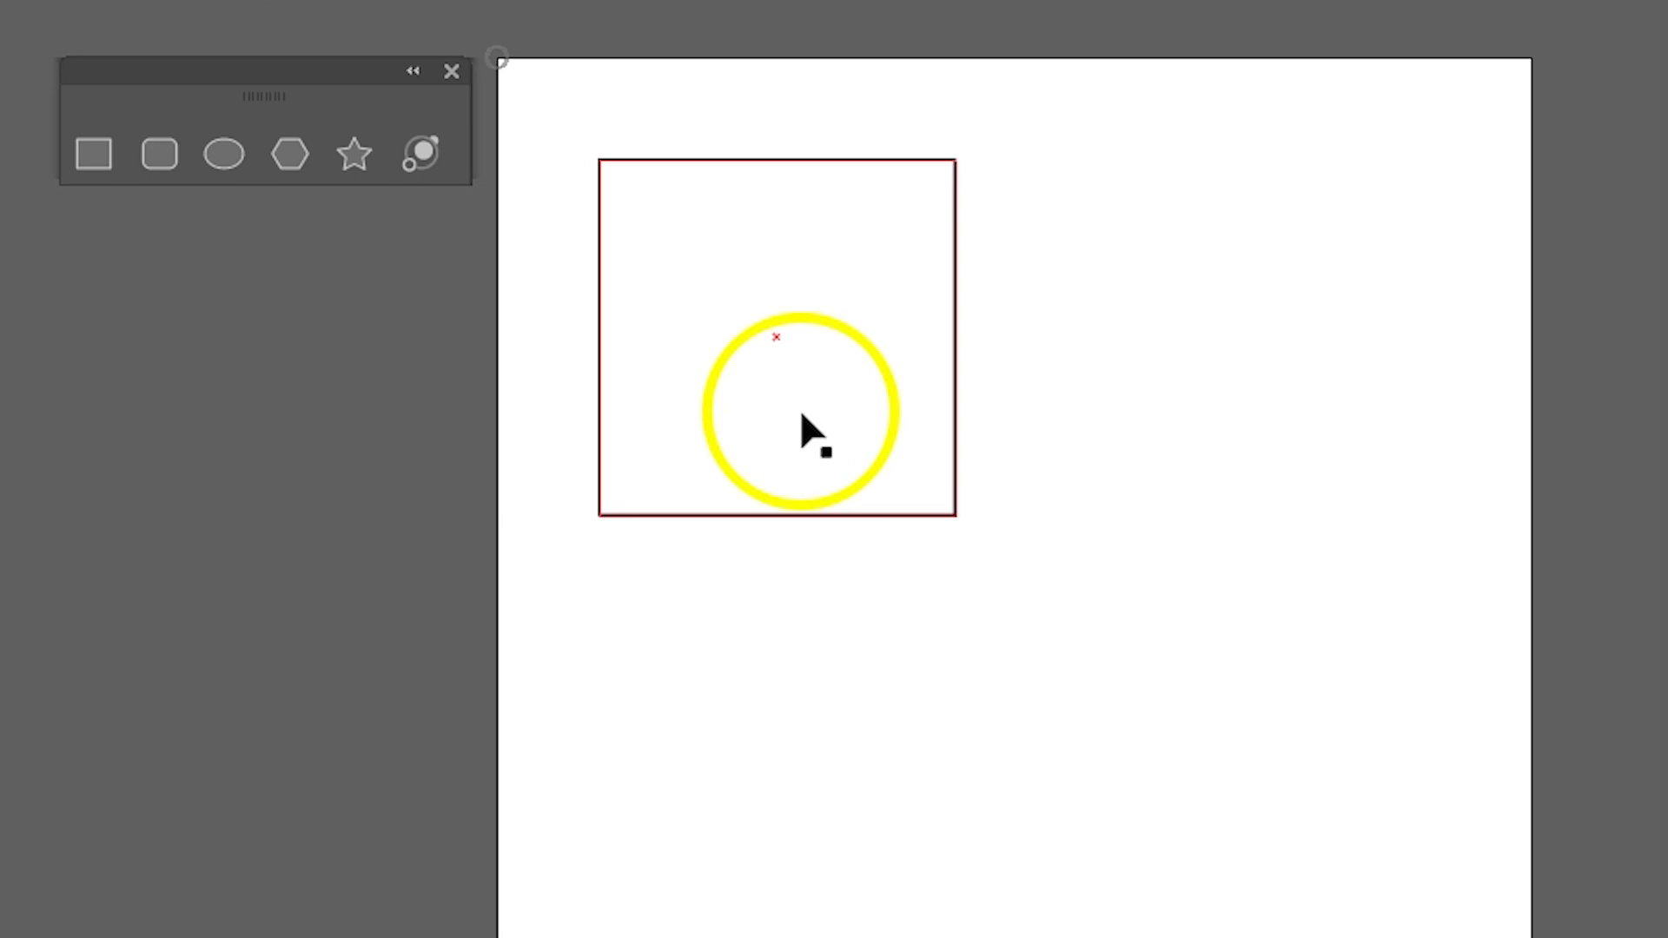
Select the square, try black and red as its fill colour, and set the fill to yellow.
left_click(686, 160)
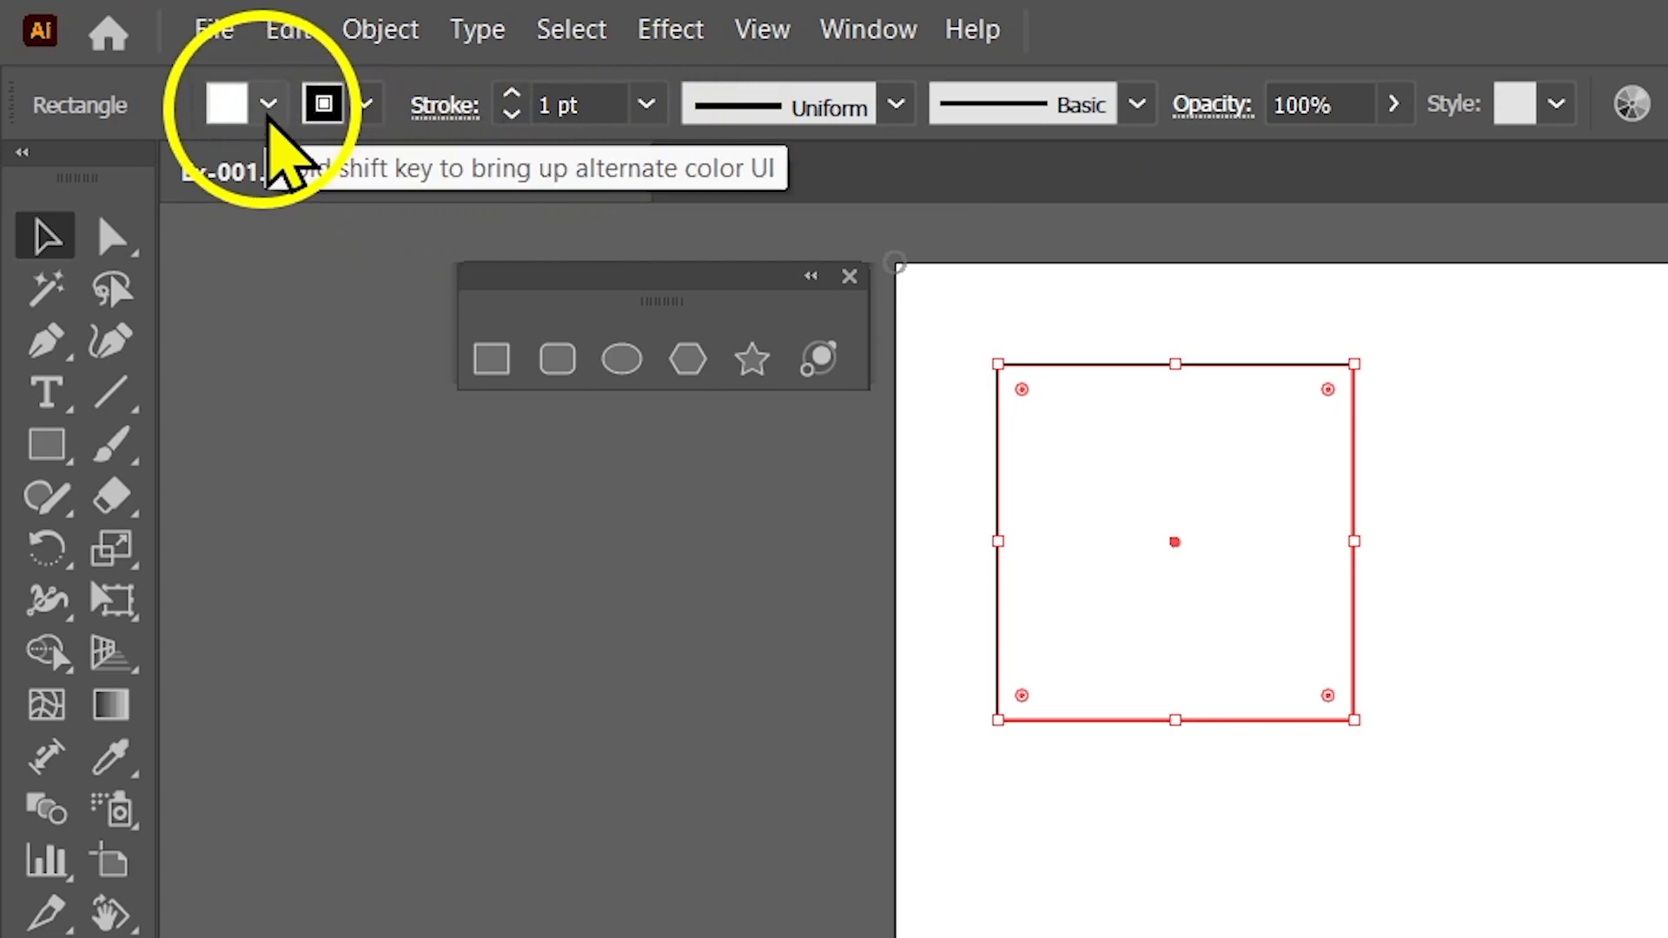
left_click(268, 104)
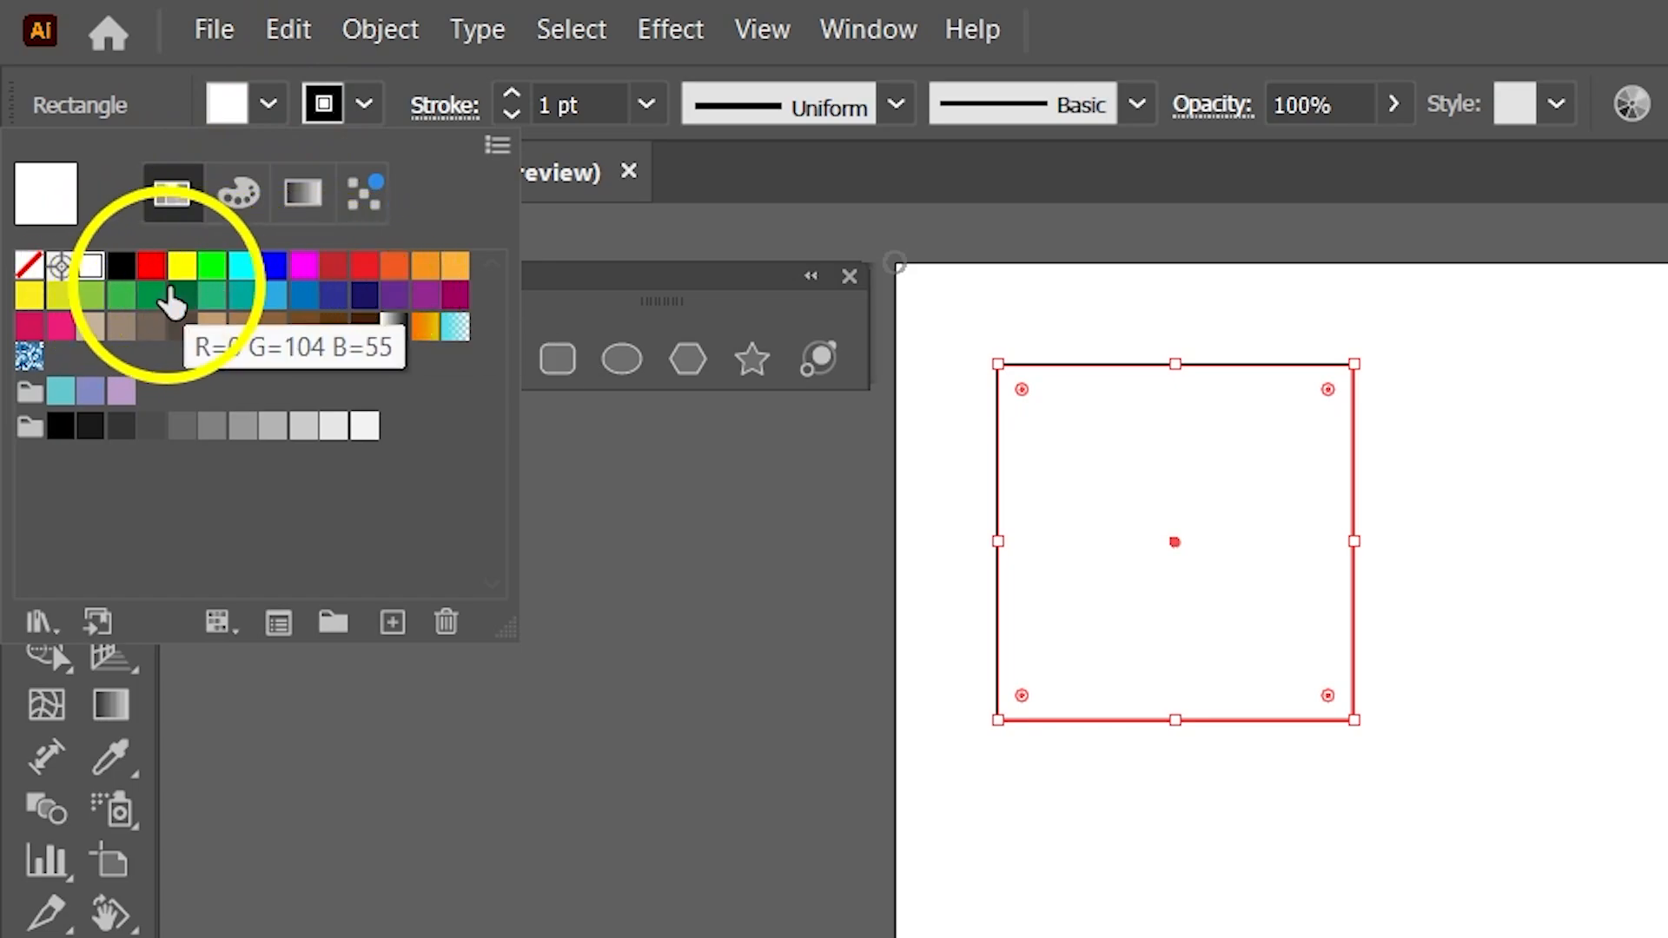
left_click(122, 265)
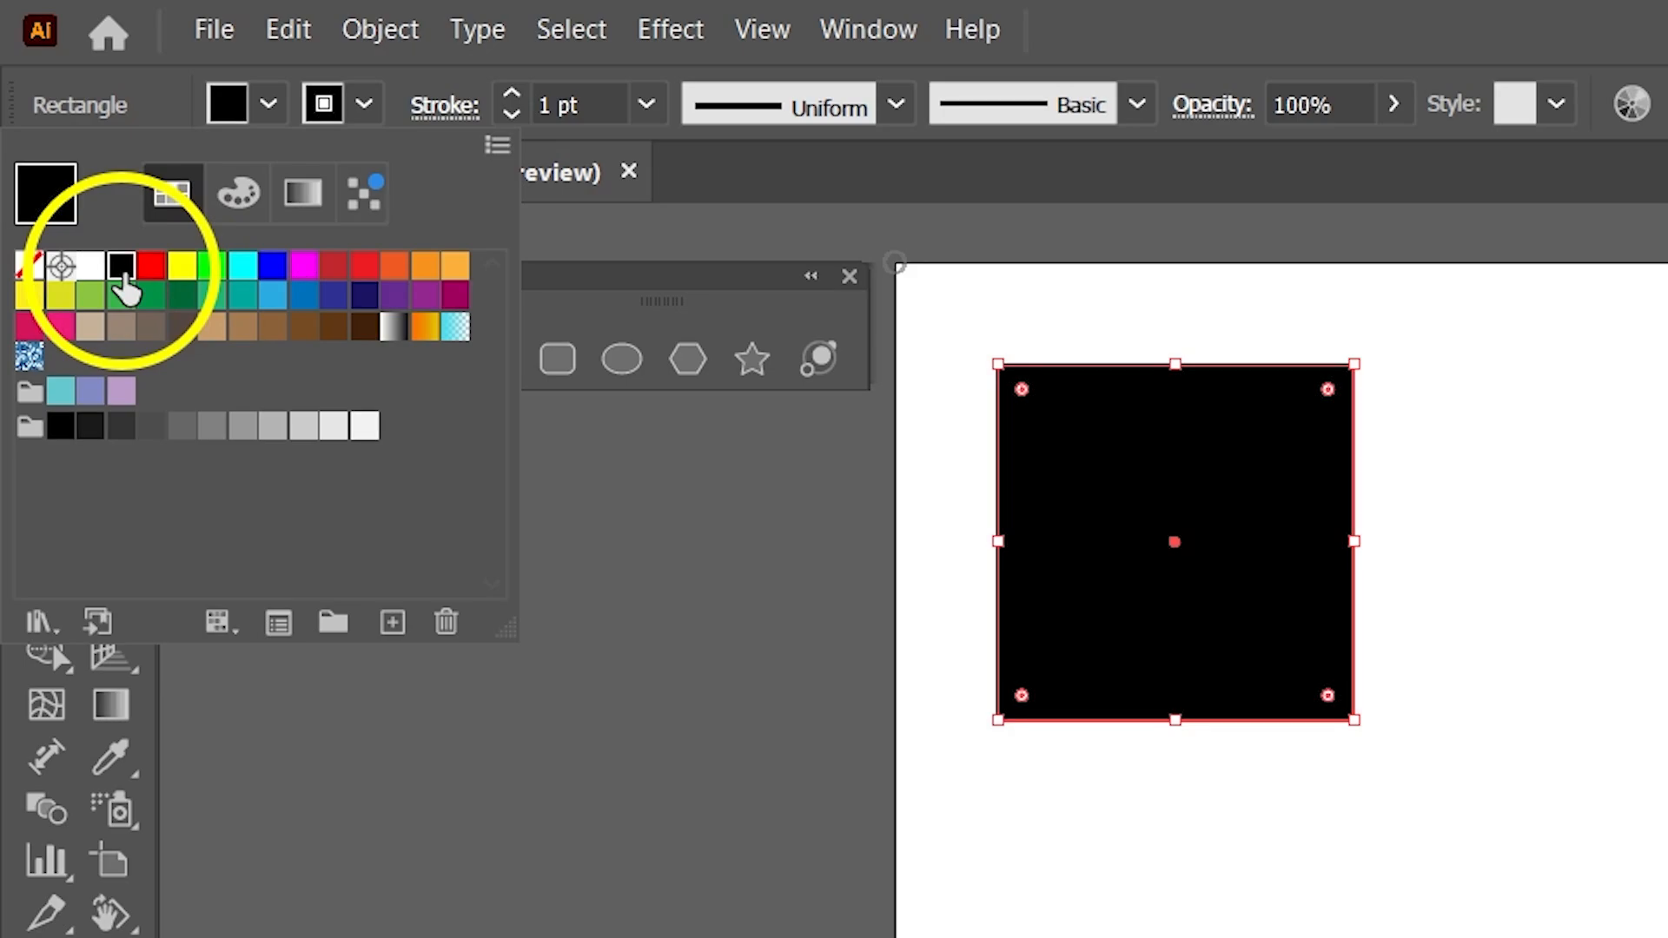
left_click(151, 268)
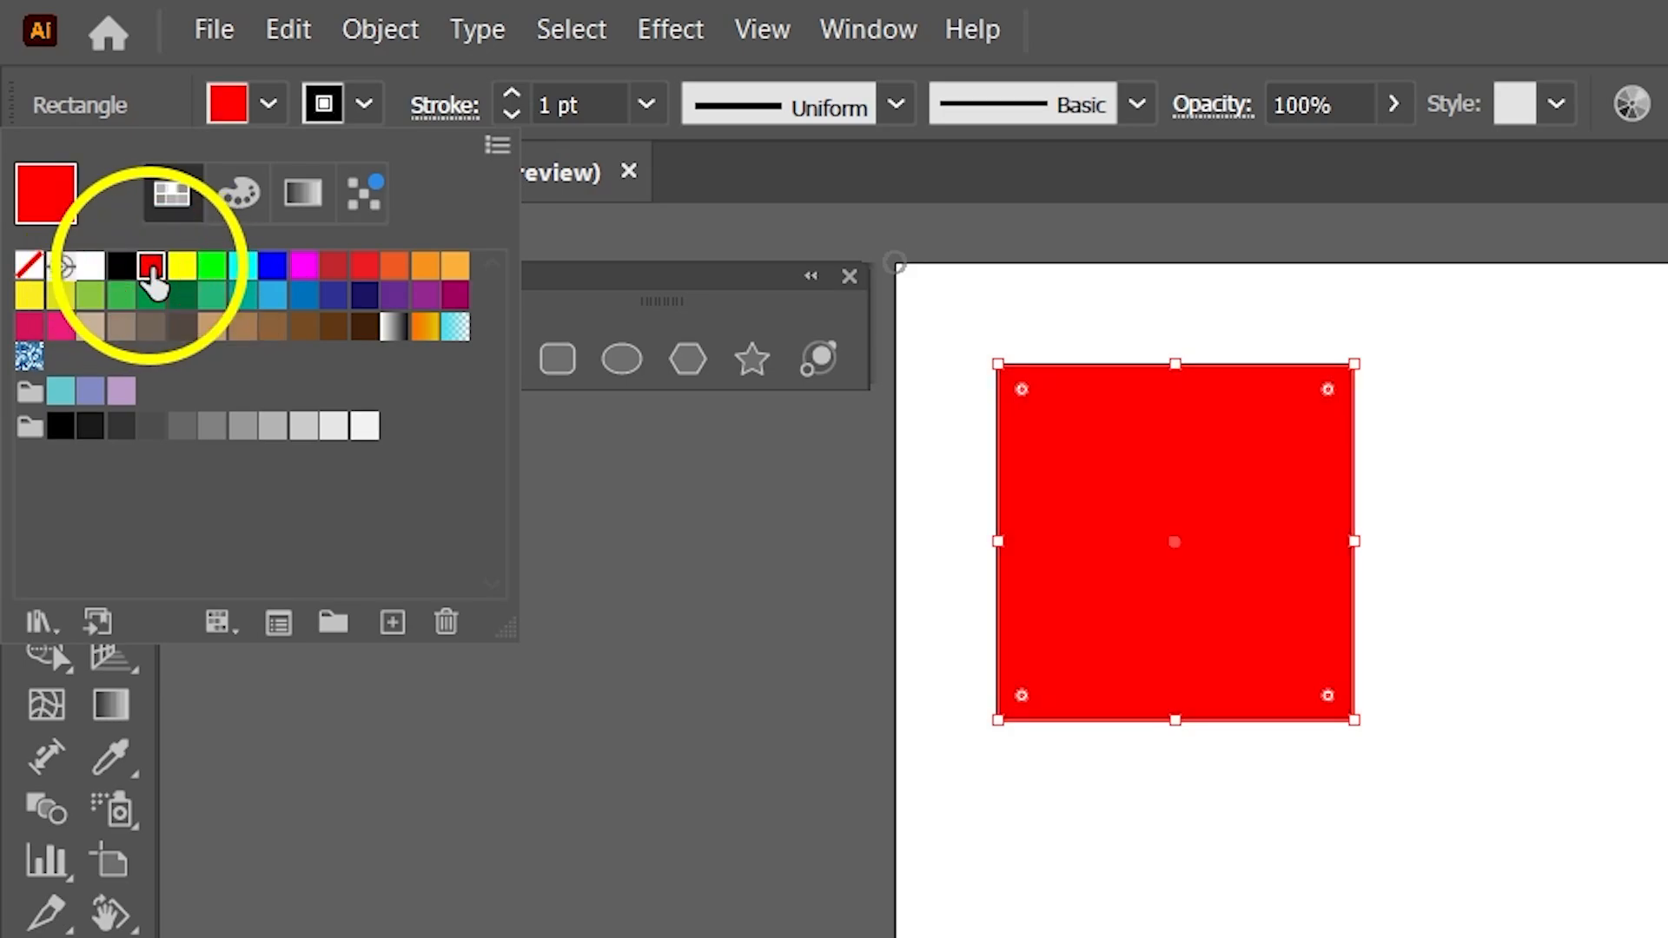
left_click(184, 269)
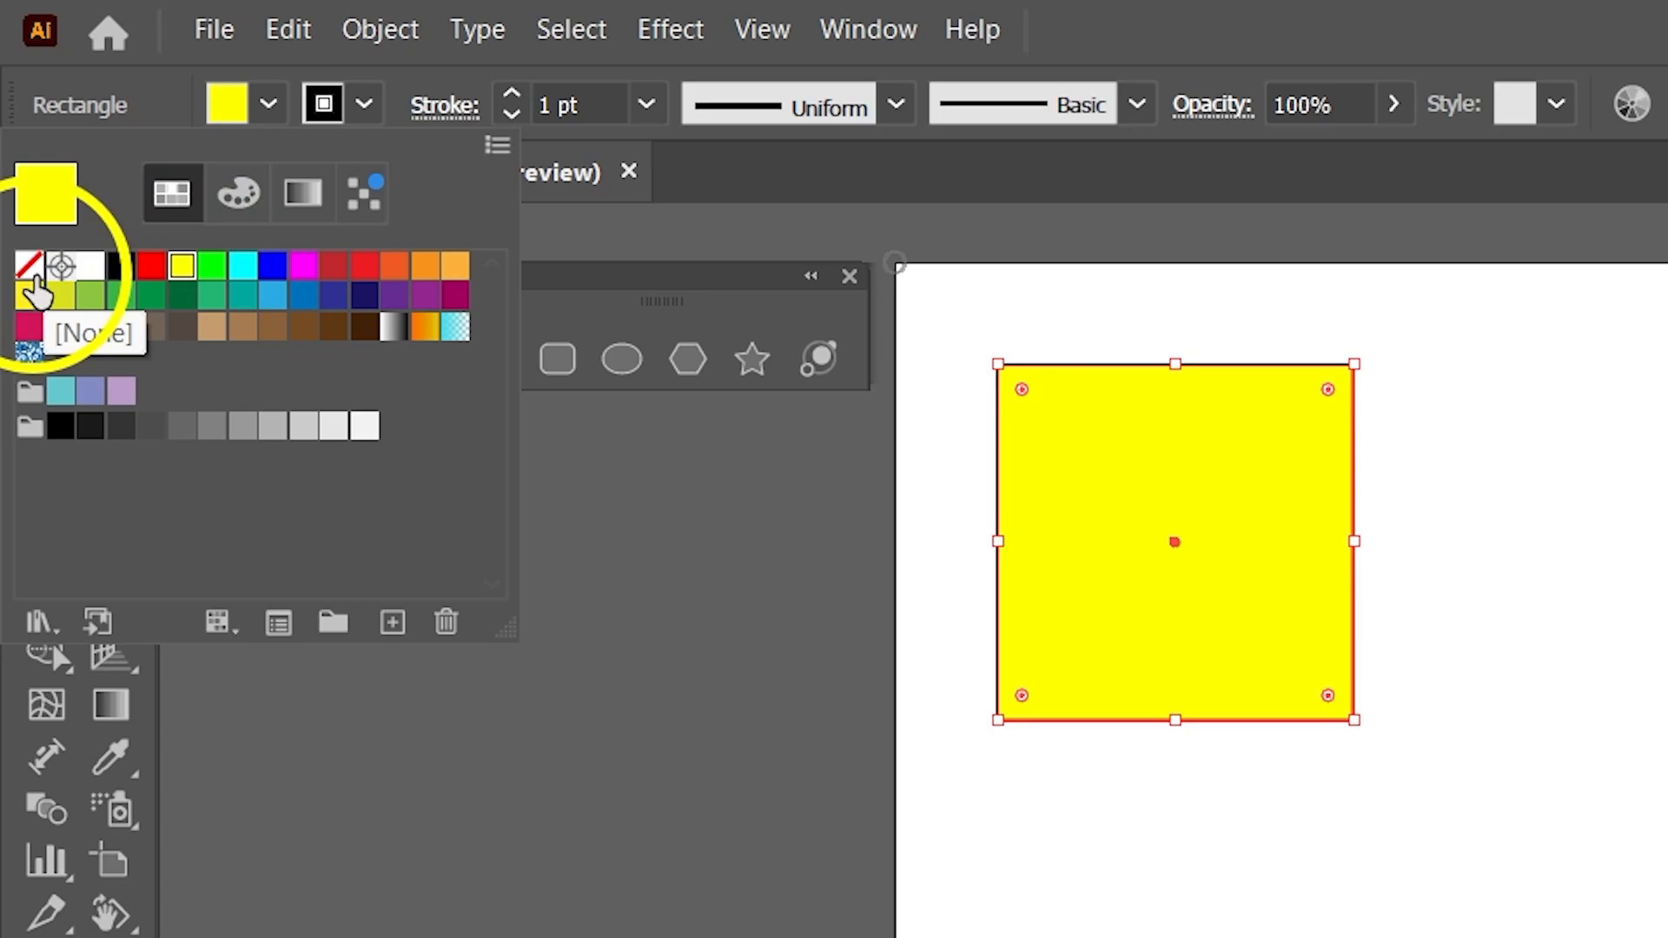
Set the square's fill to None and deselect it.
left_click(32, 275)
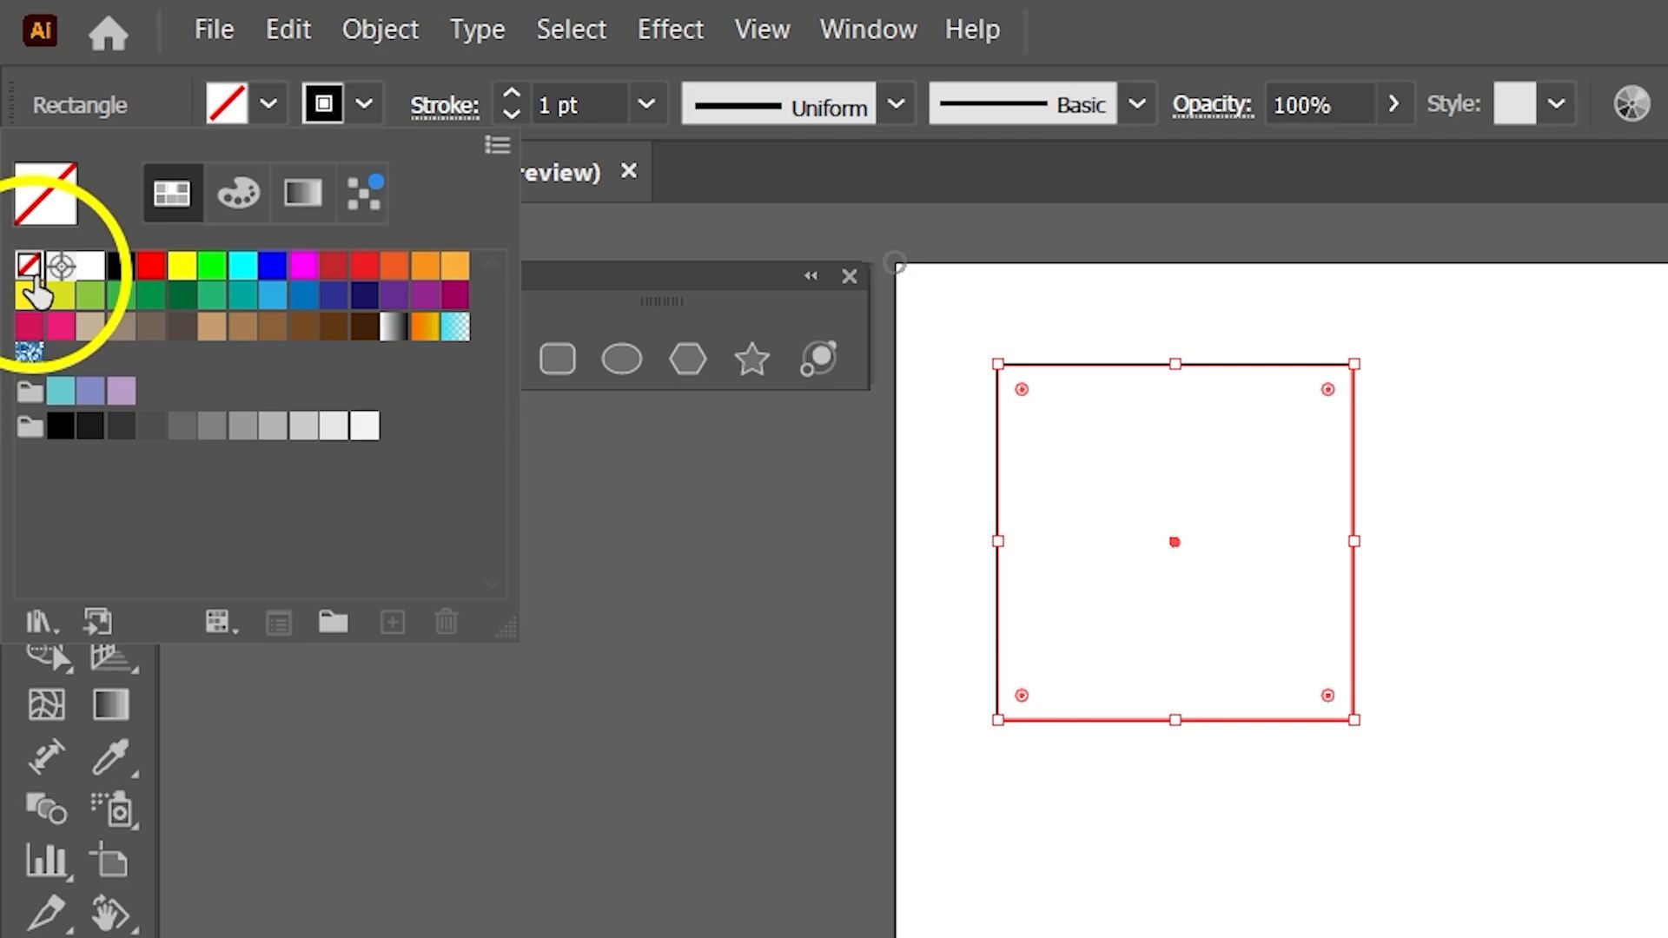
left_click(270, 105)
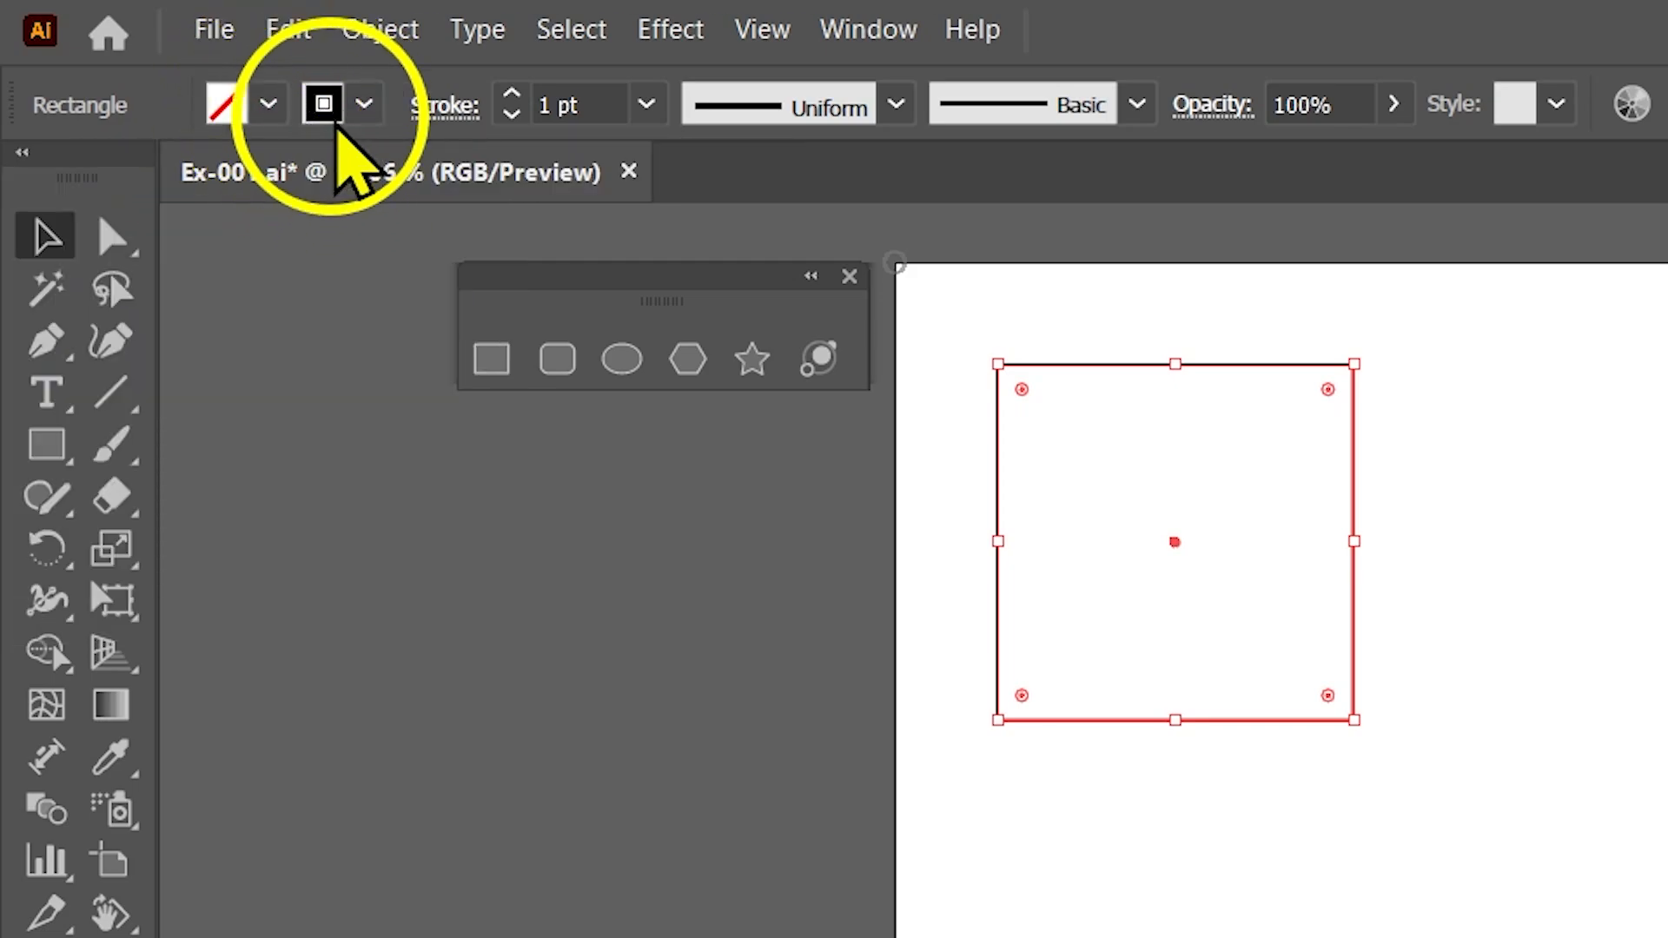
left_click(1120, 804)
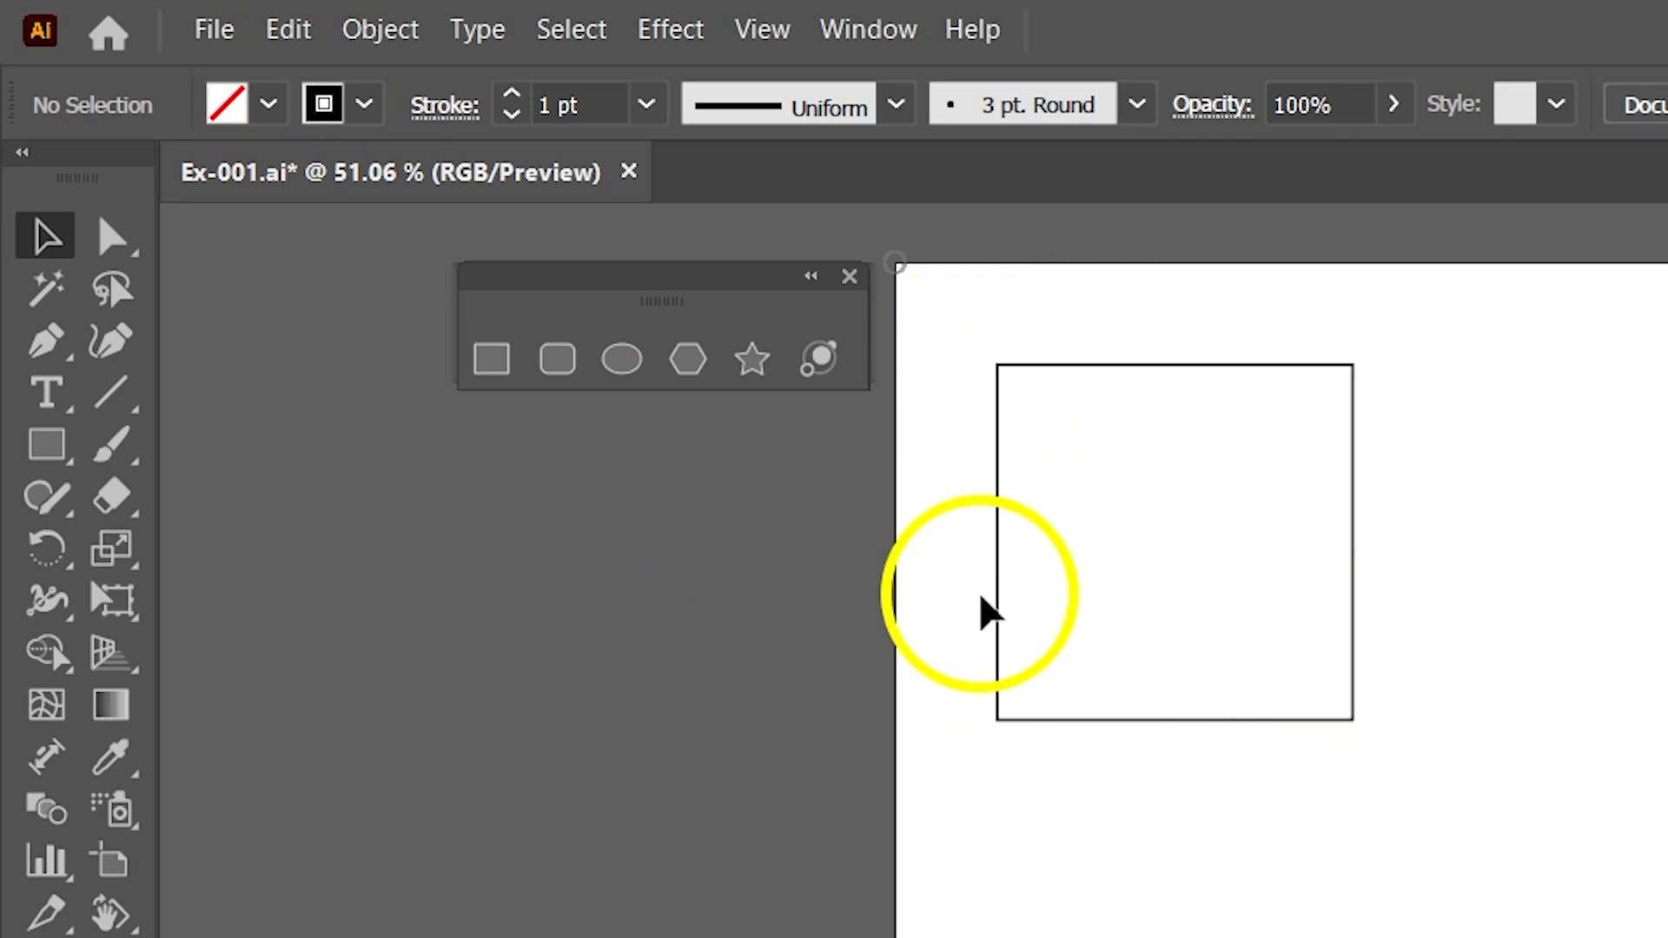
Select the square by its outline, try dark red as its stroke colour, and deselect it.
left_click(997, 543)
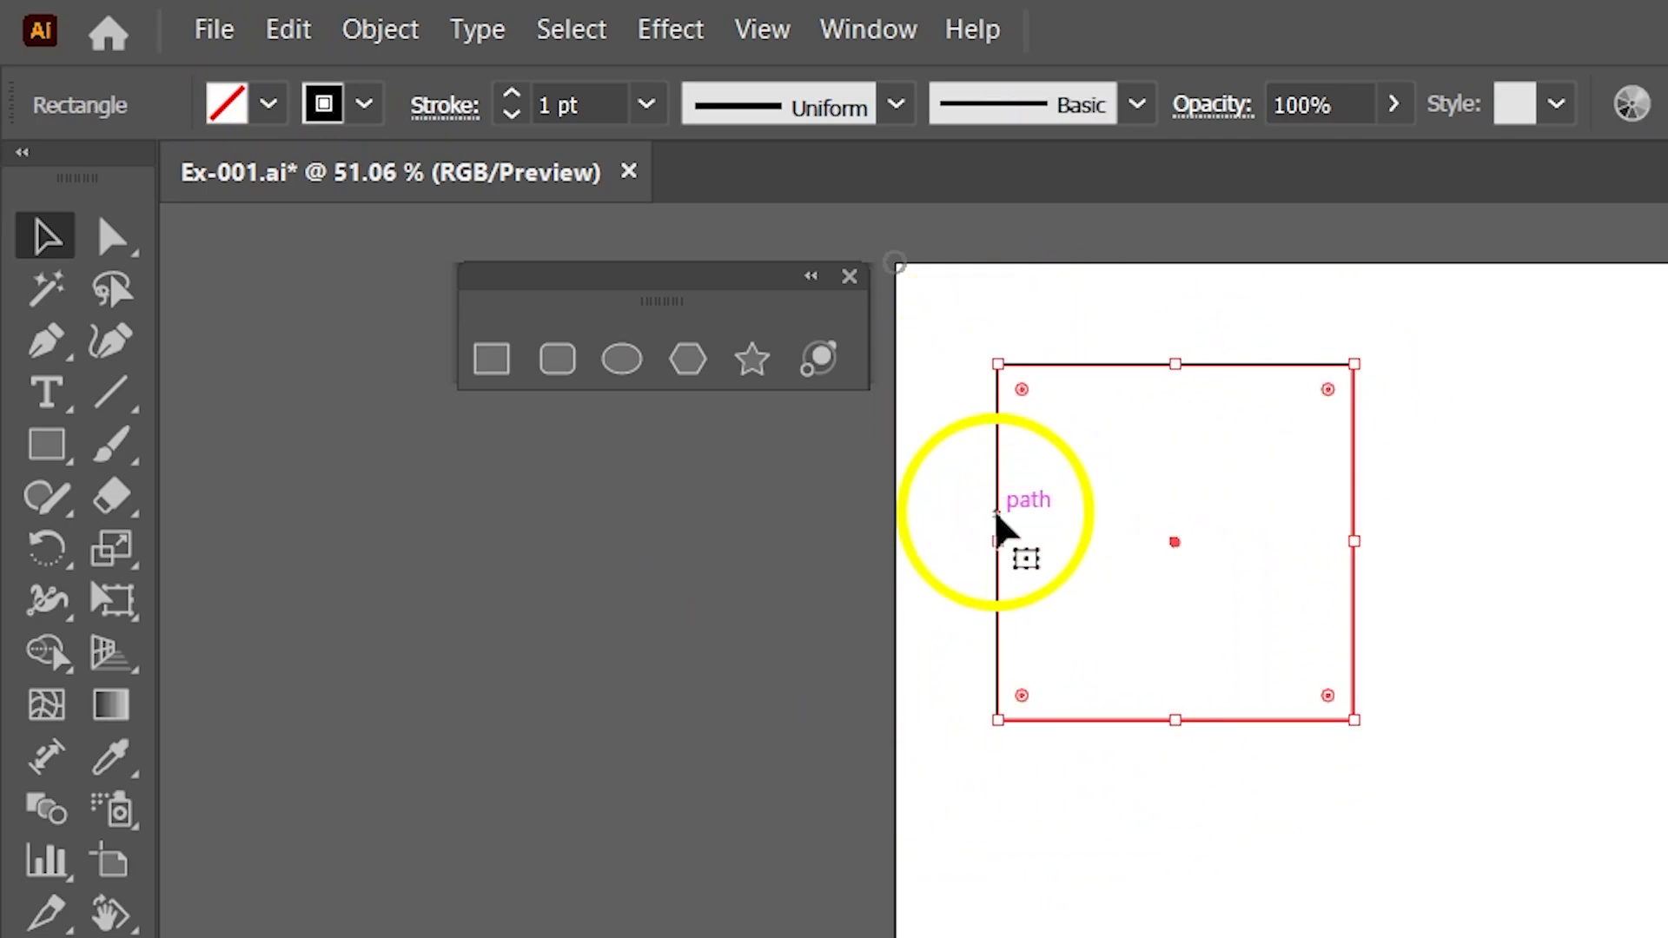
left_click(364, 111)
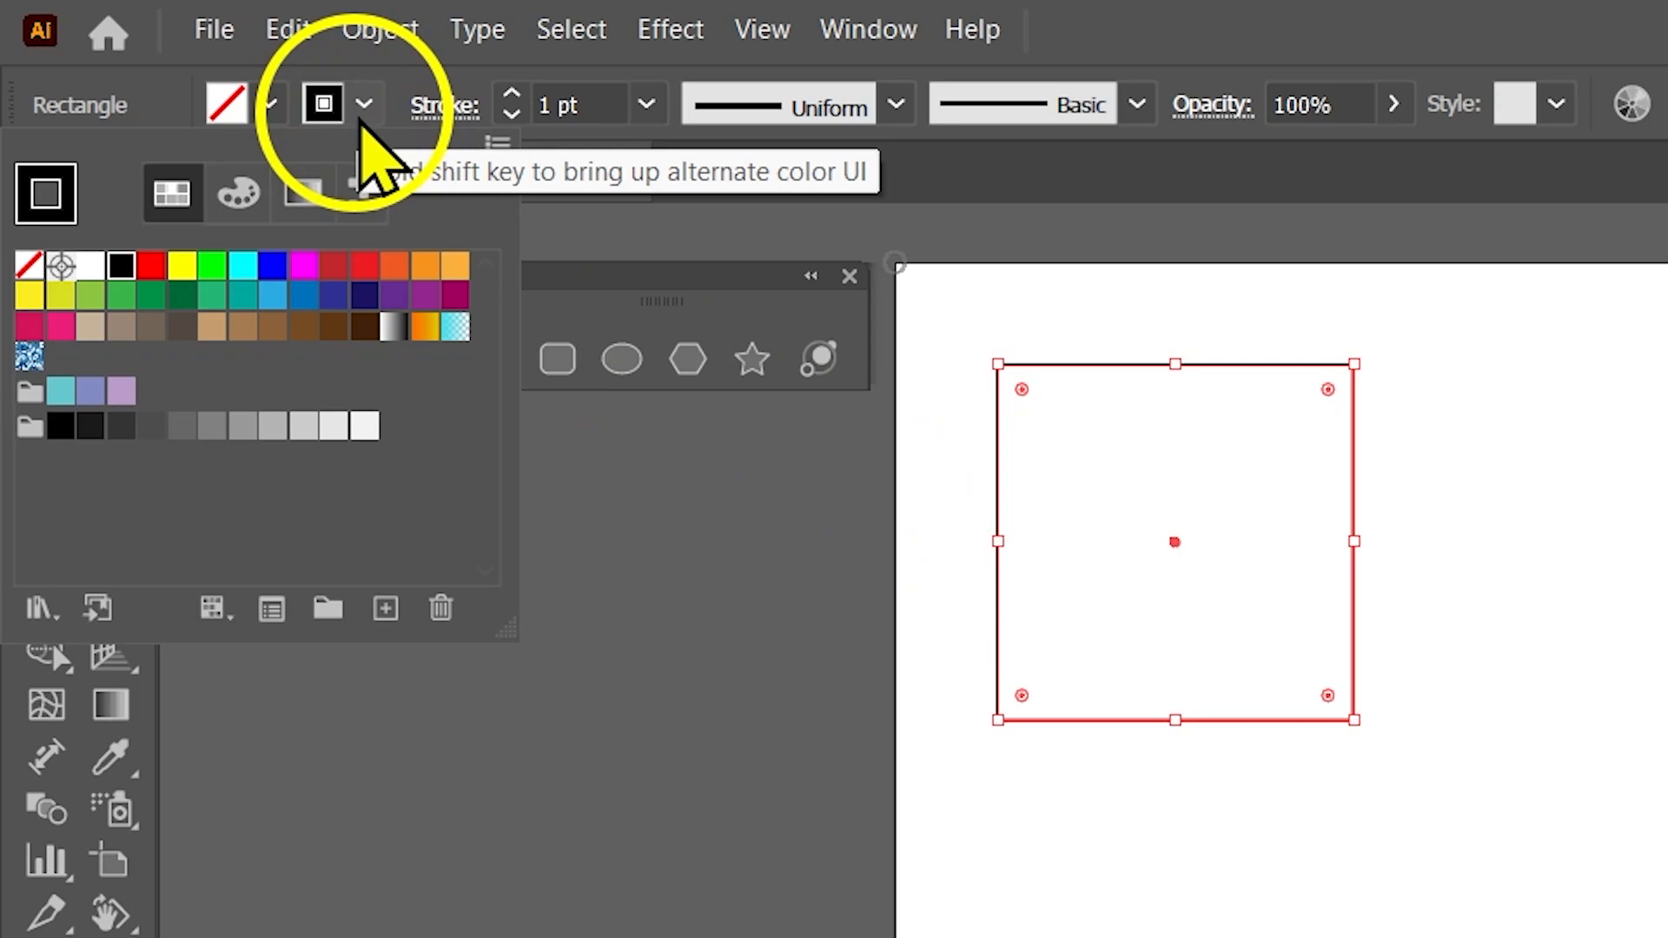
left_click(331, 271)
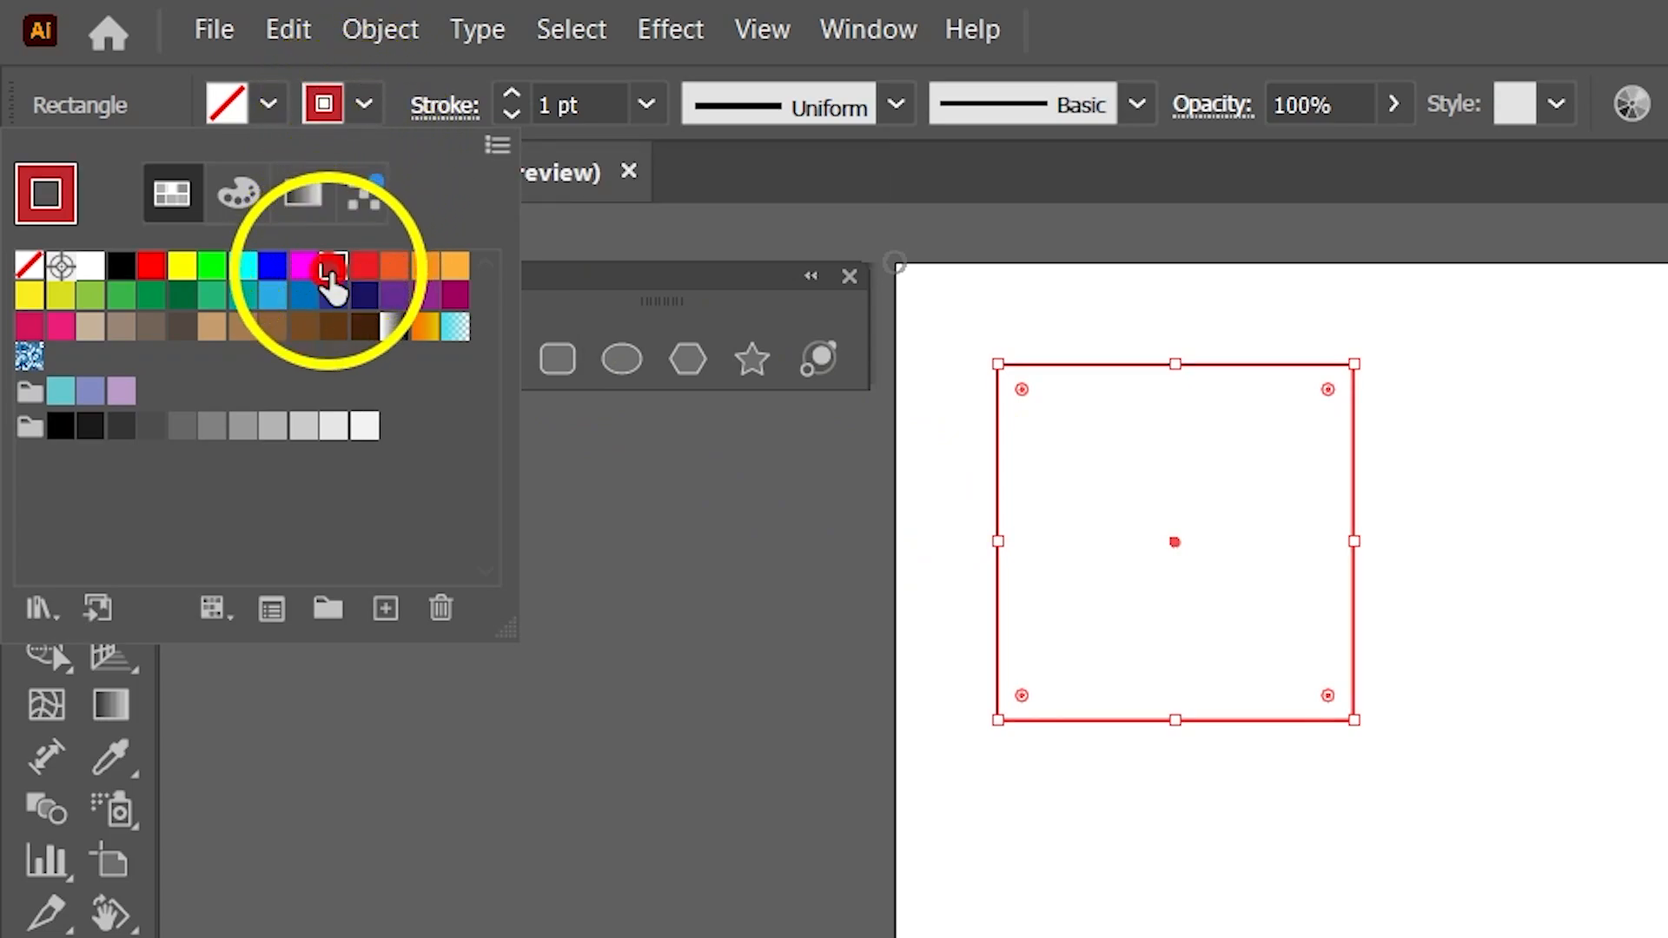
left_click(1124, 883)
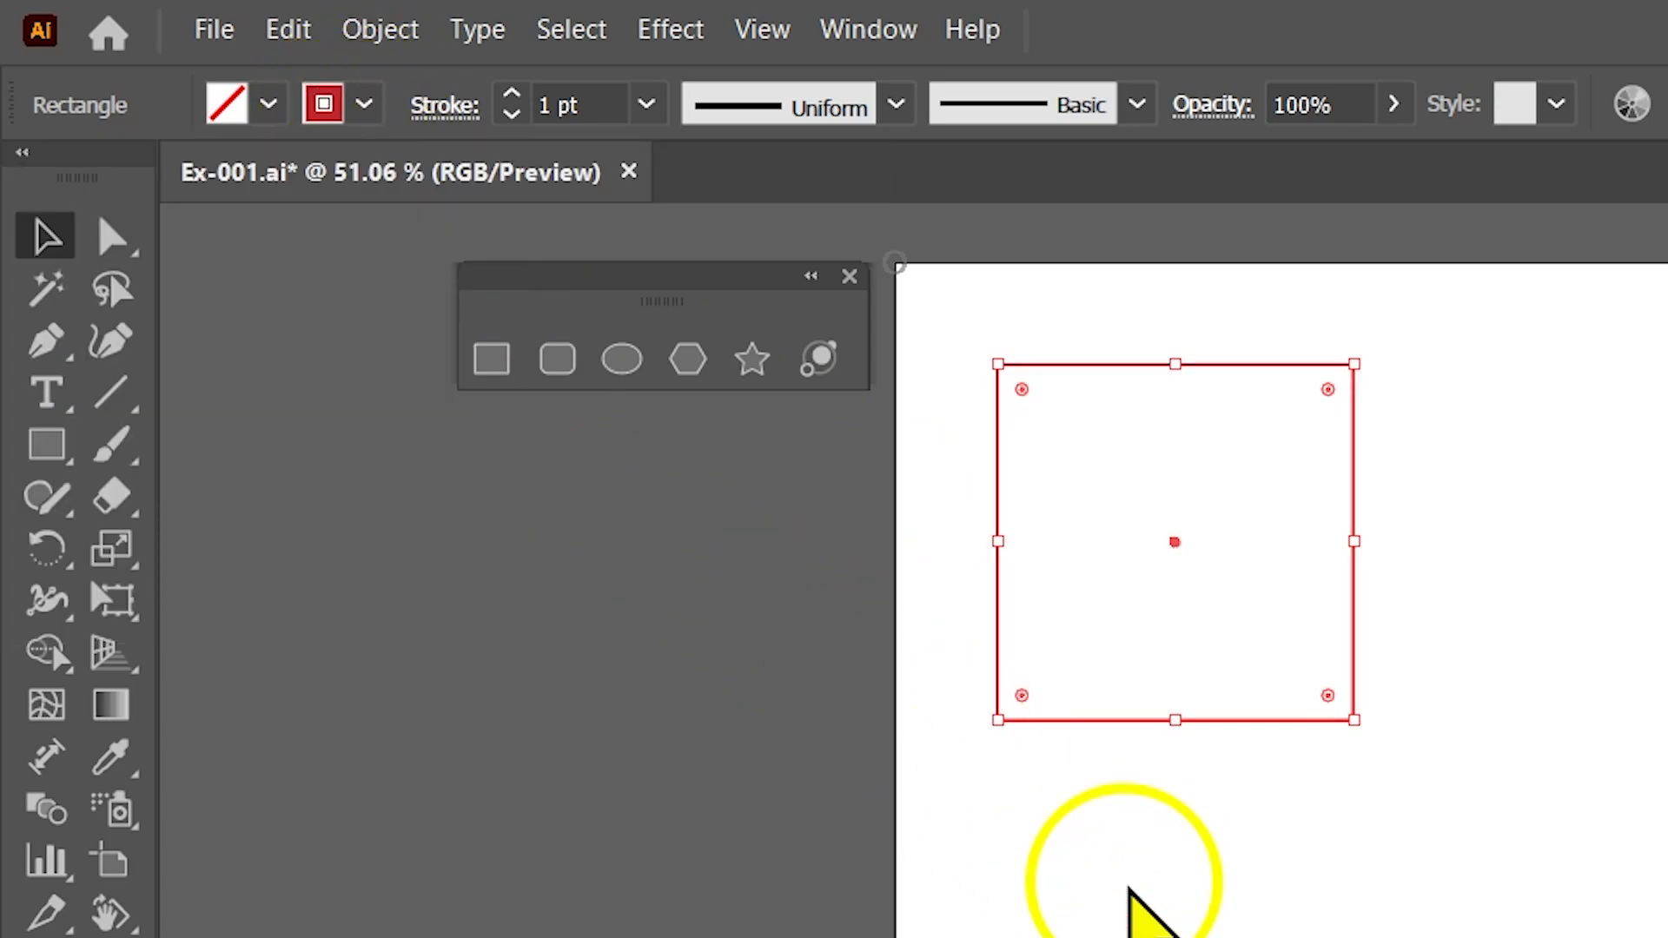
left_click(1103, 841)
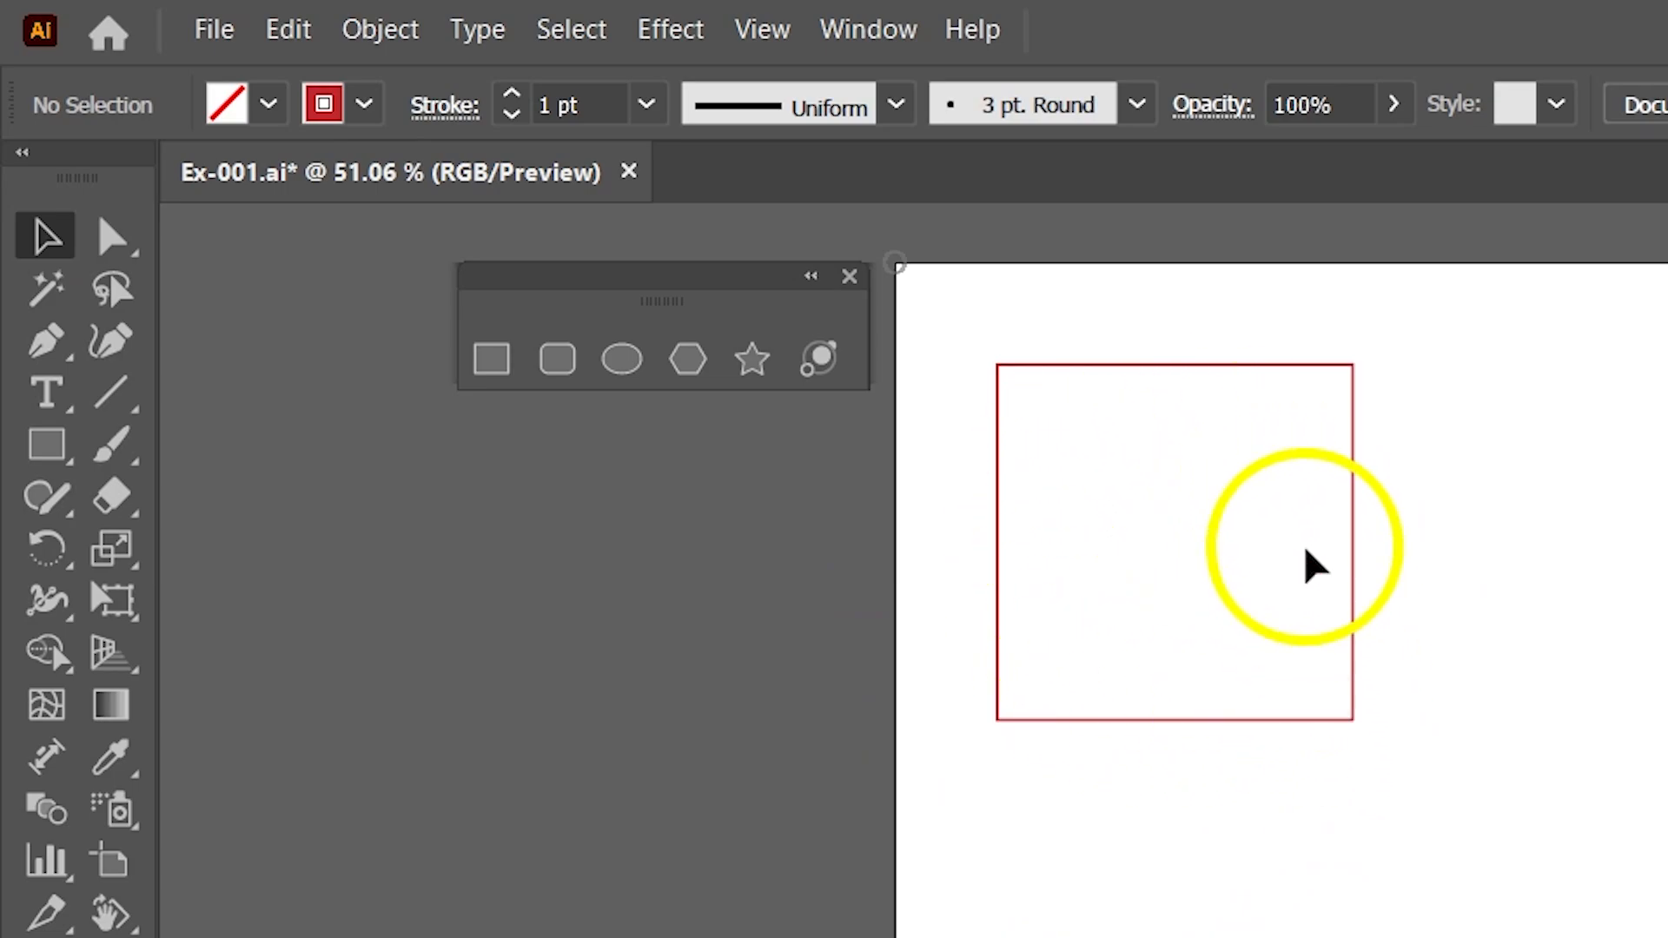
Set the square's stroke colour to black and deselect it.
left_click(999, 513)
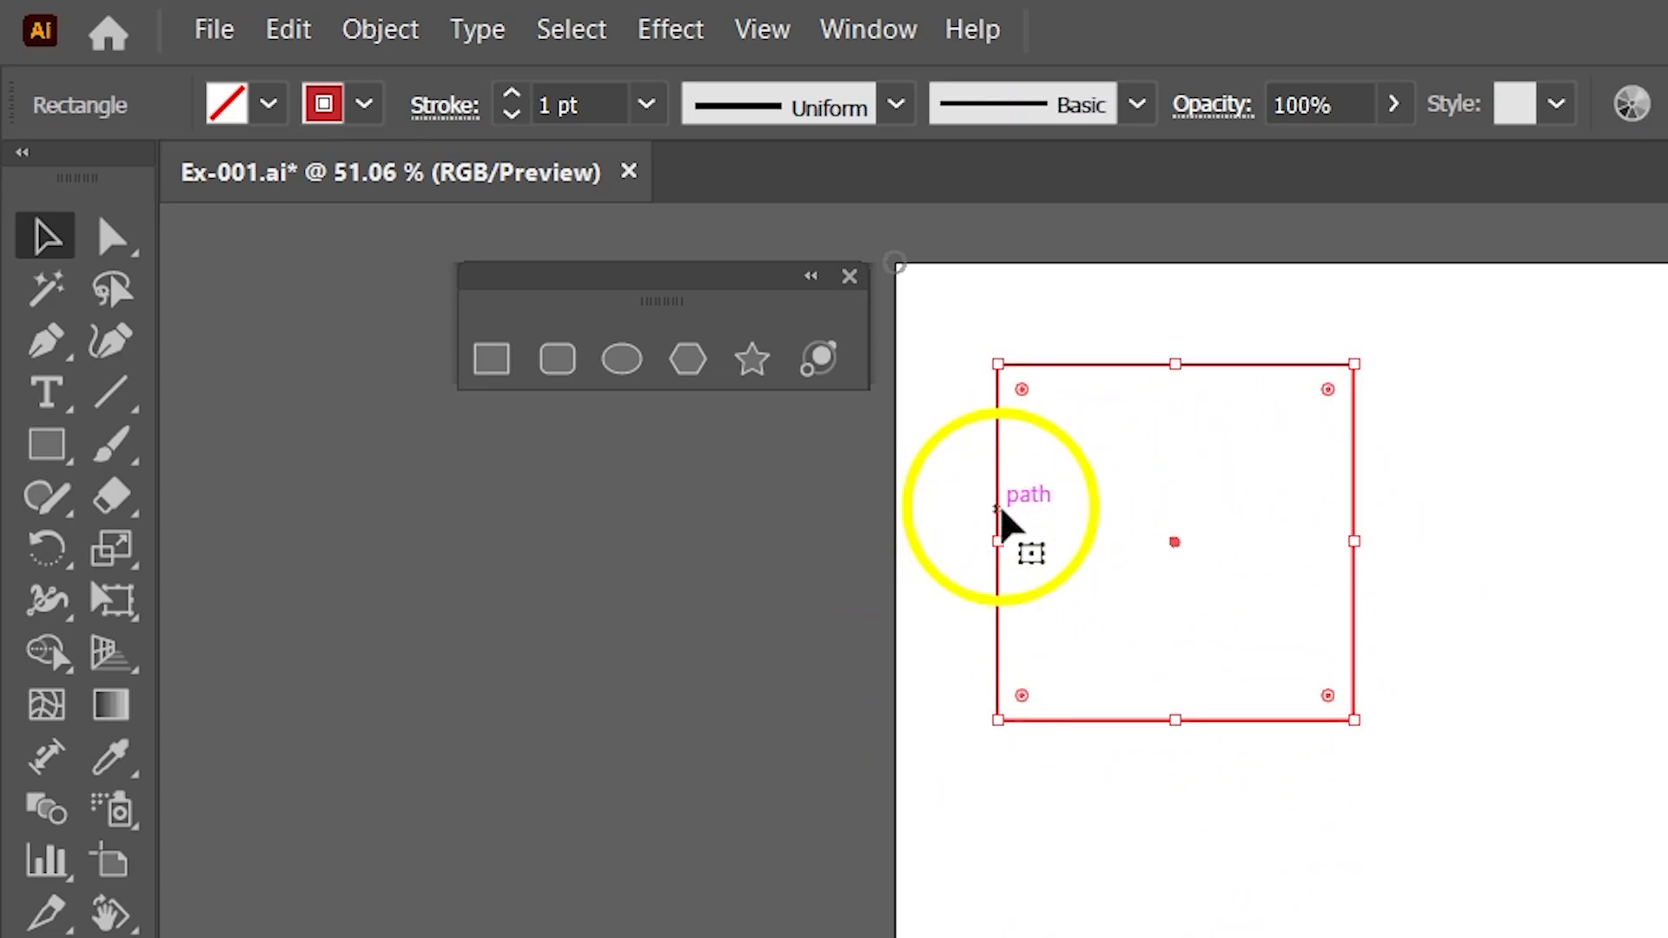
left_click(365, 105)
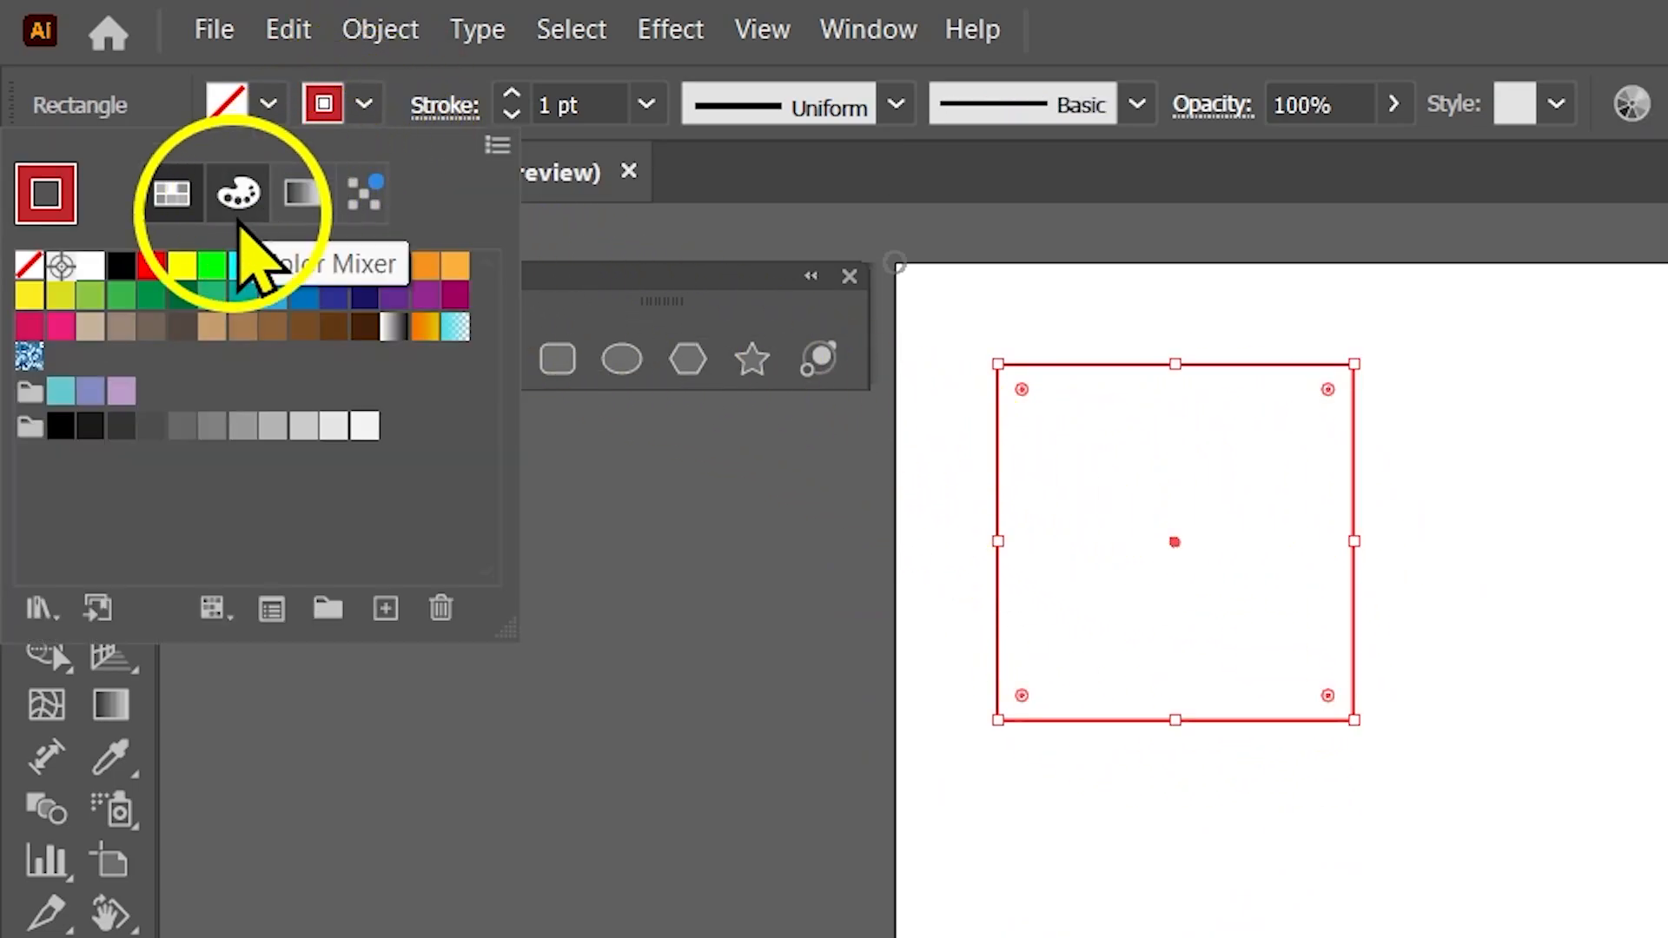
left_click(121, 267)
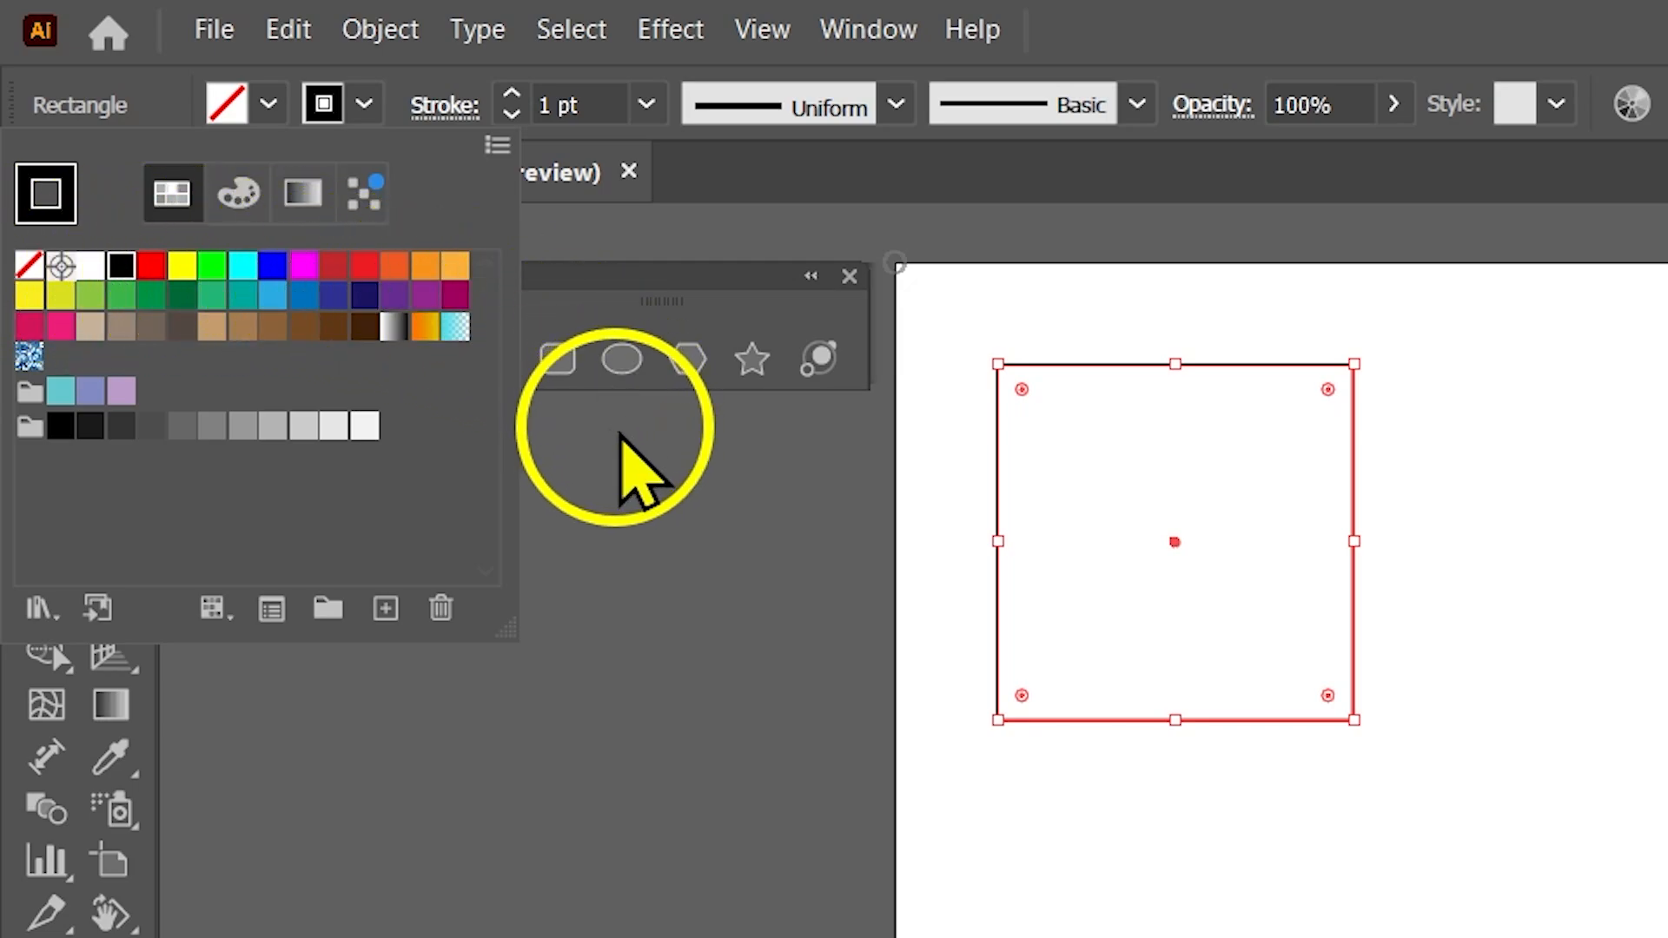
left_click(637, 472)
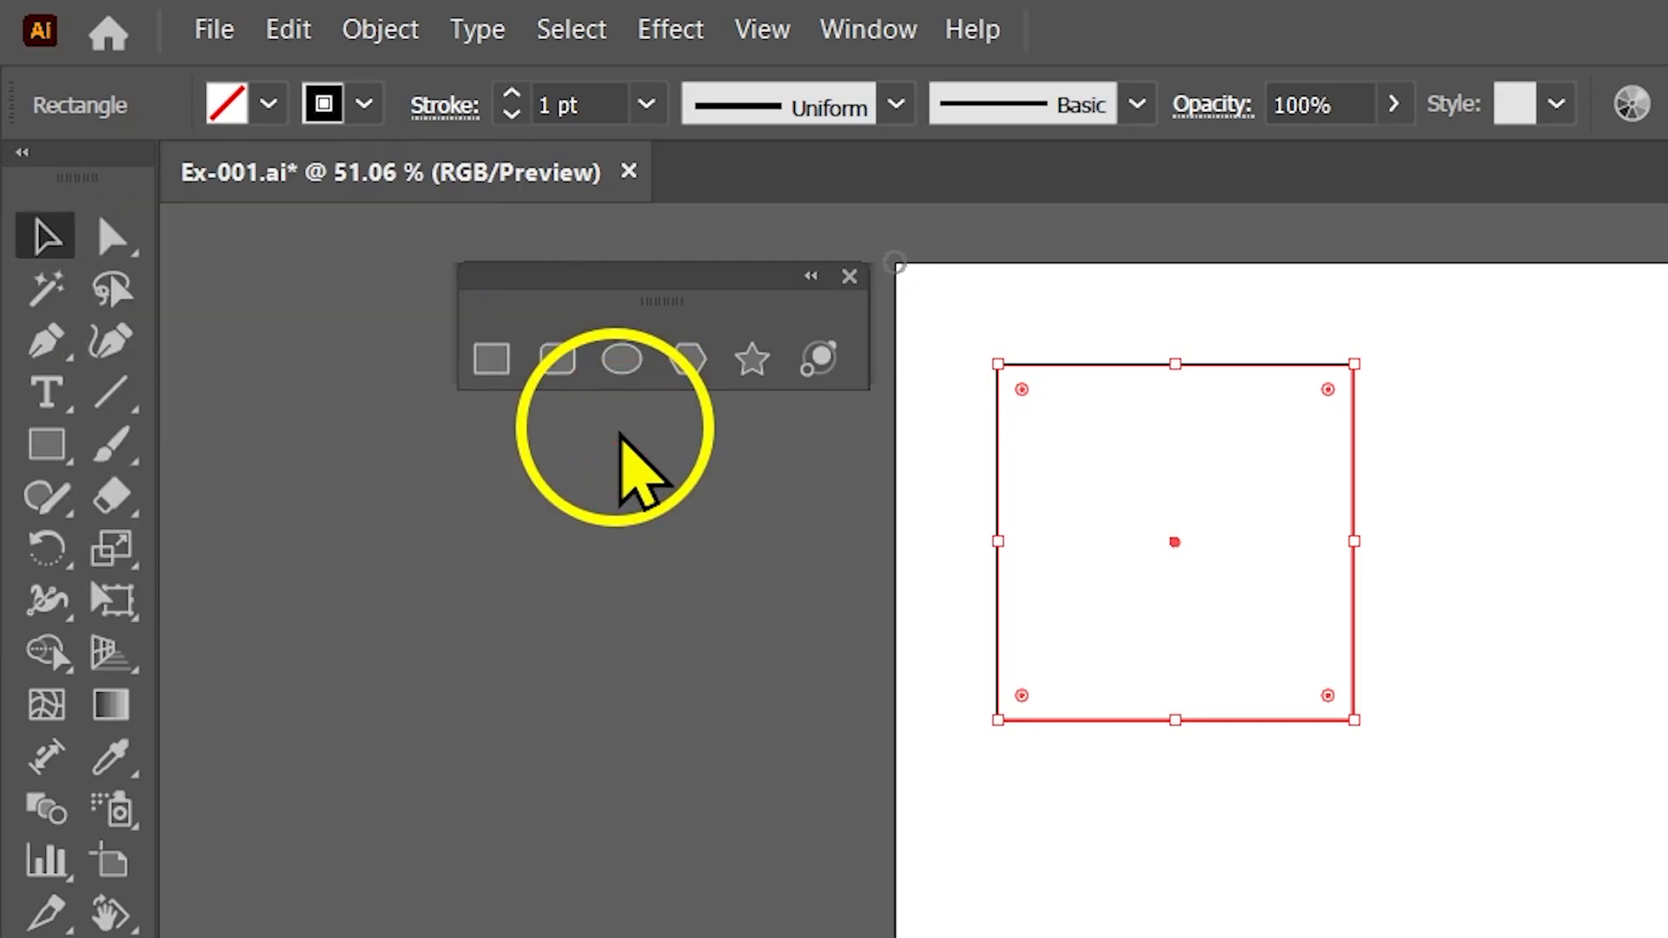
left_click(908, 660)
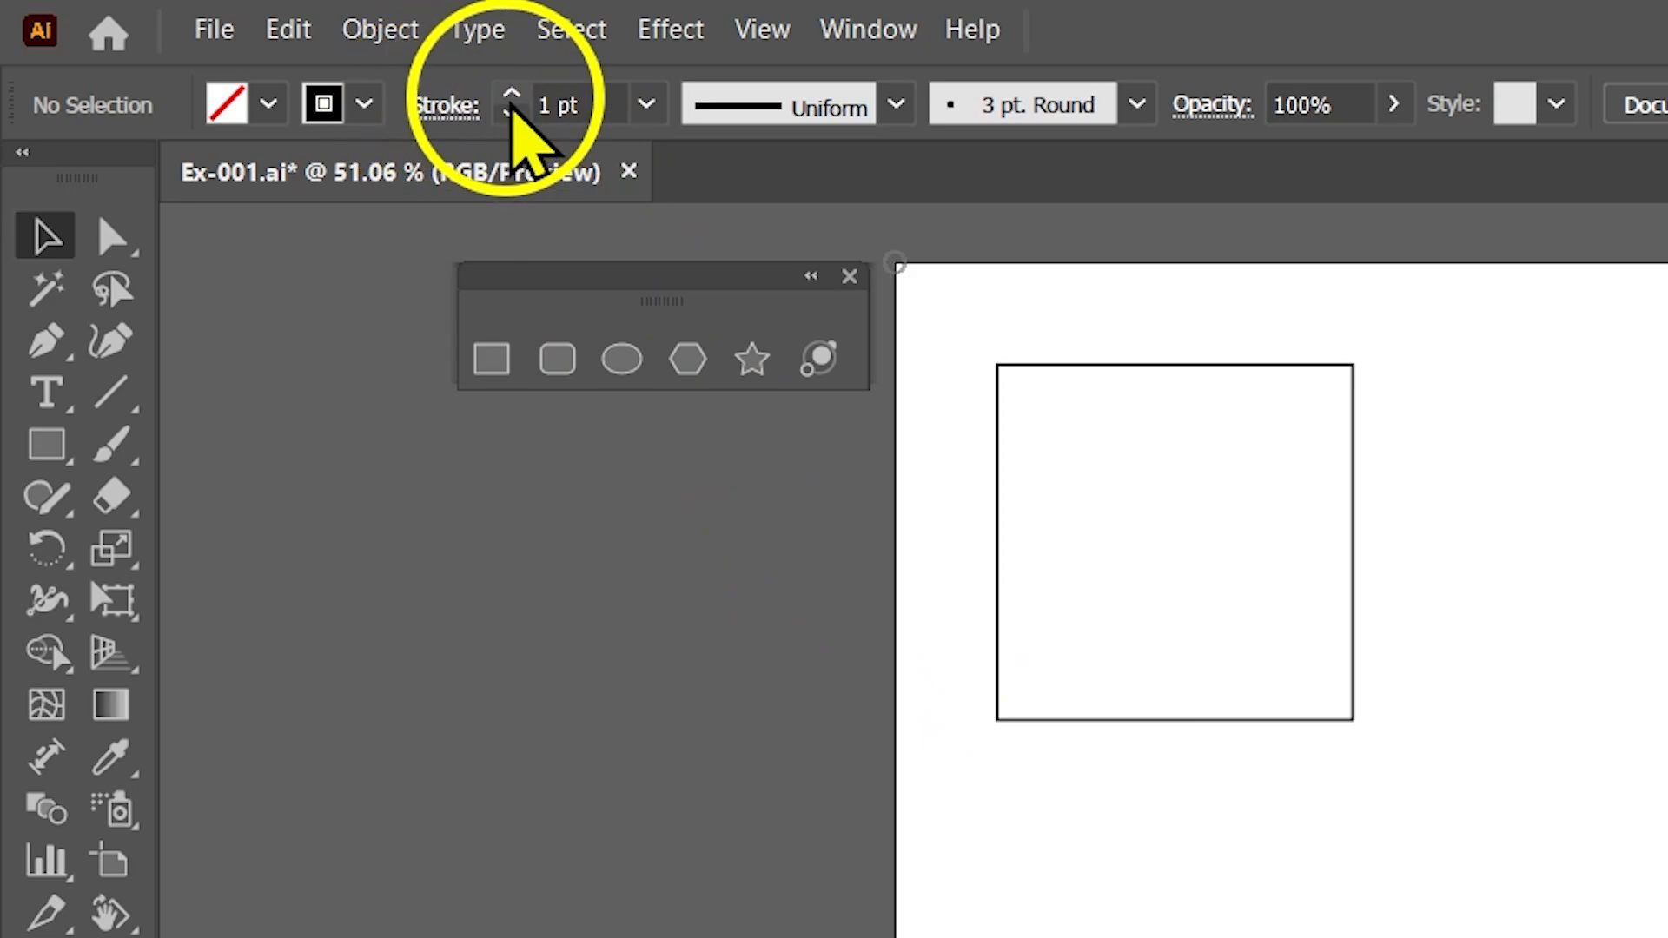
Increase the square's stroke weight to 11 pt and deselect it.
left_click(511, 95)
left_click(512, 96)
left_click(511, 96)
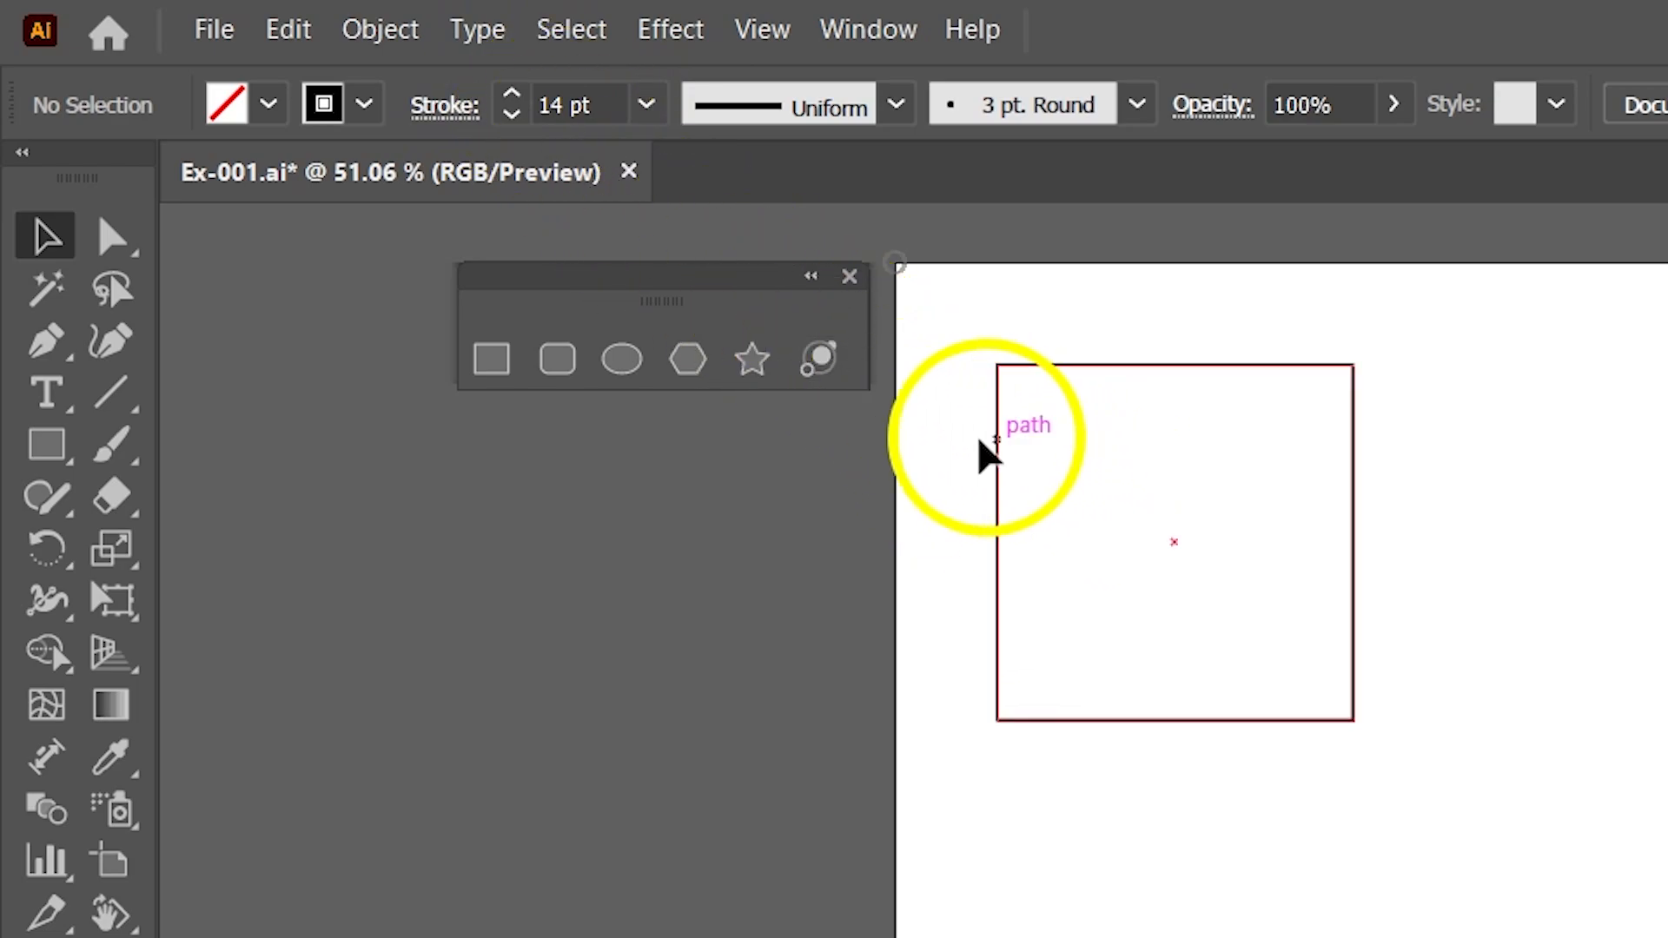
left_click(997, 444)
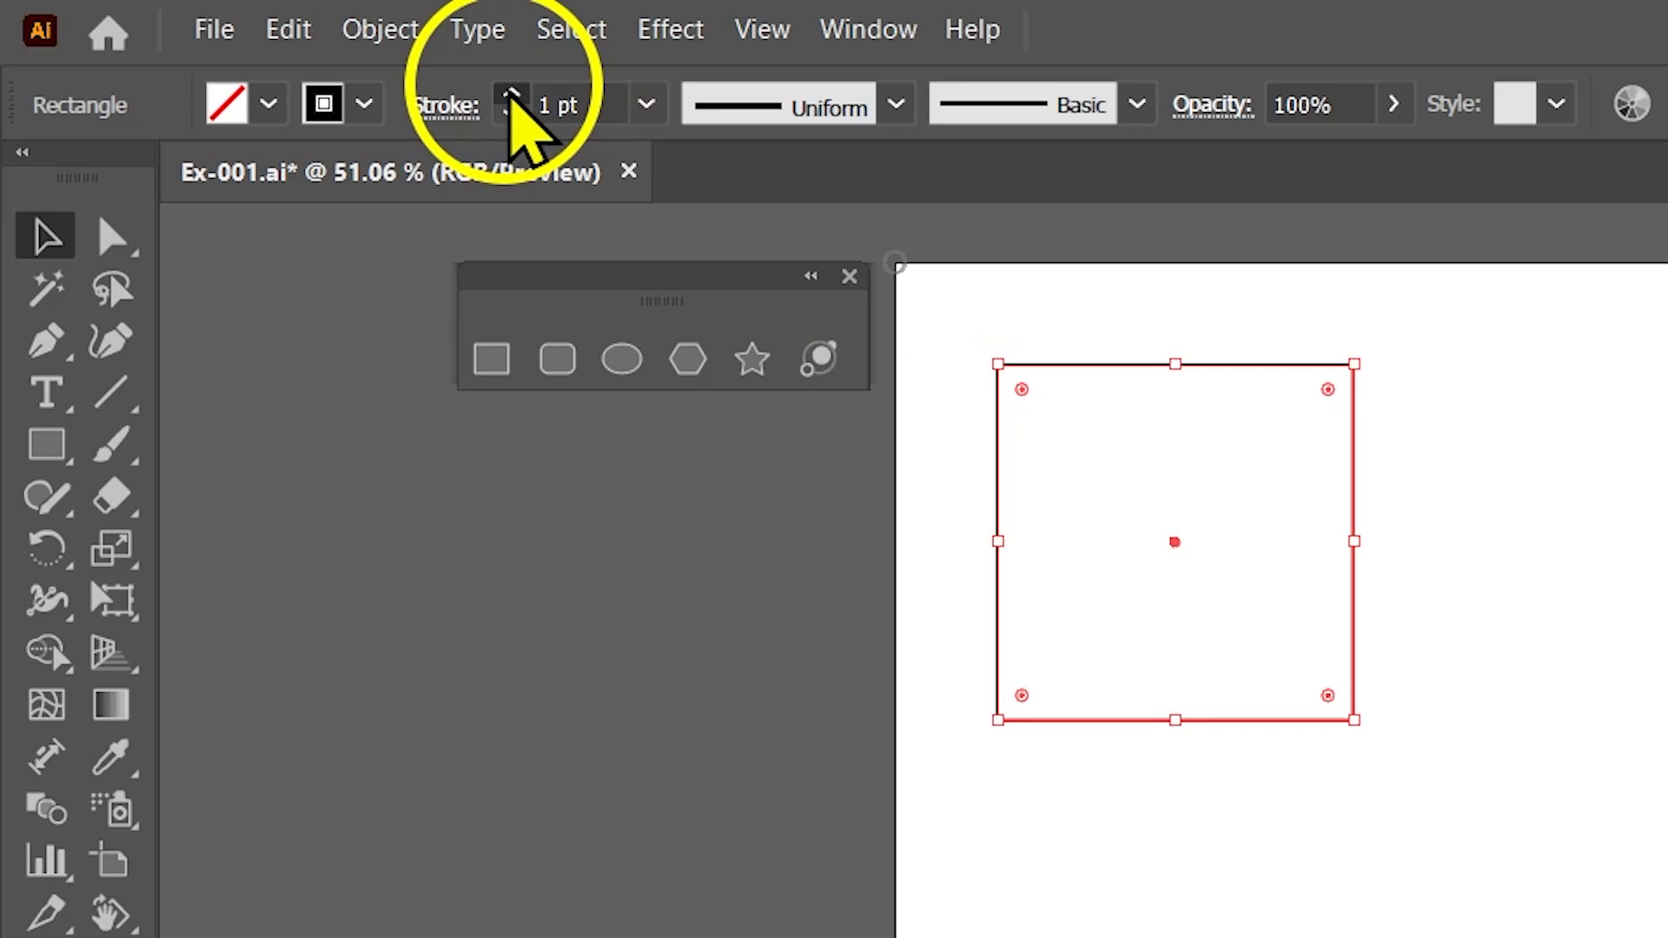
left_click(512, 96)
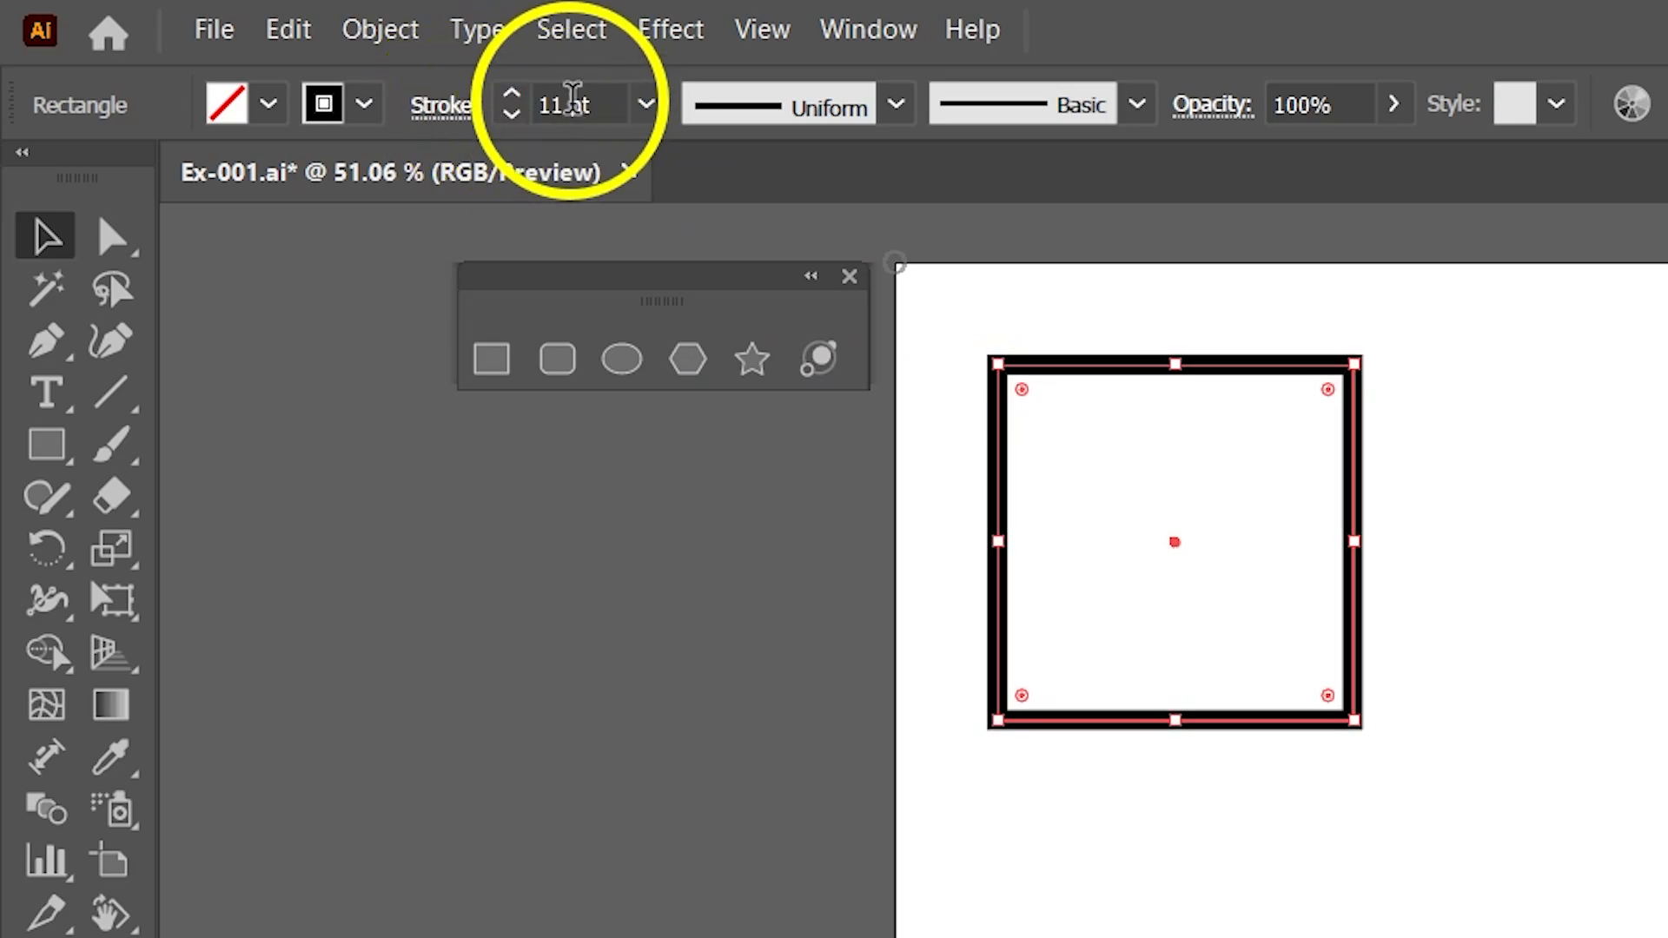
left_click(1275, 864)
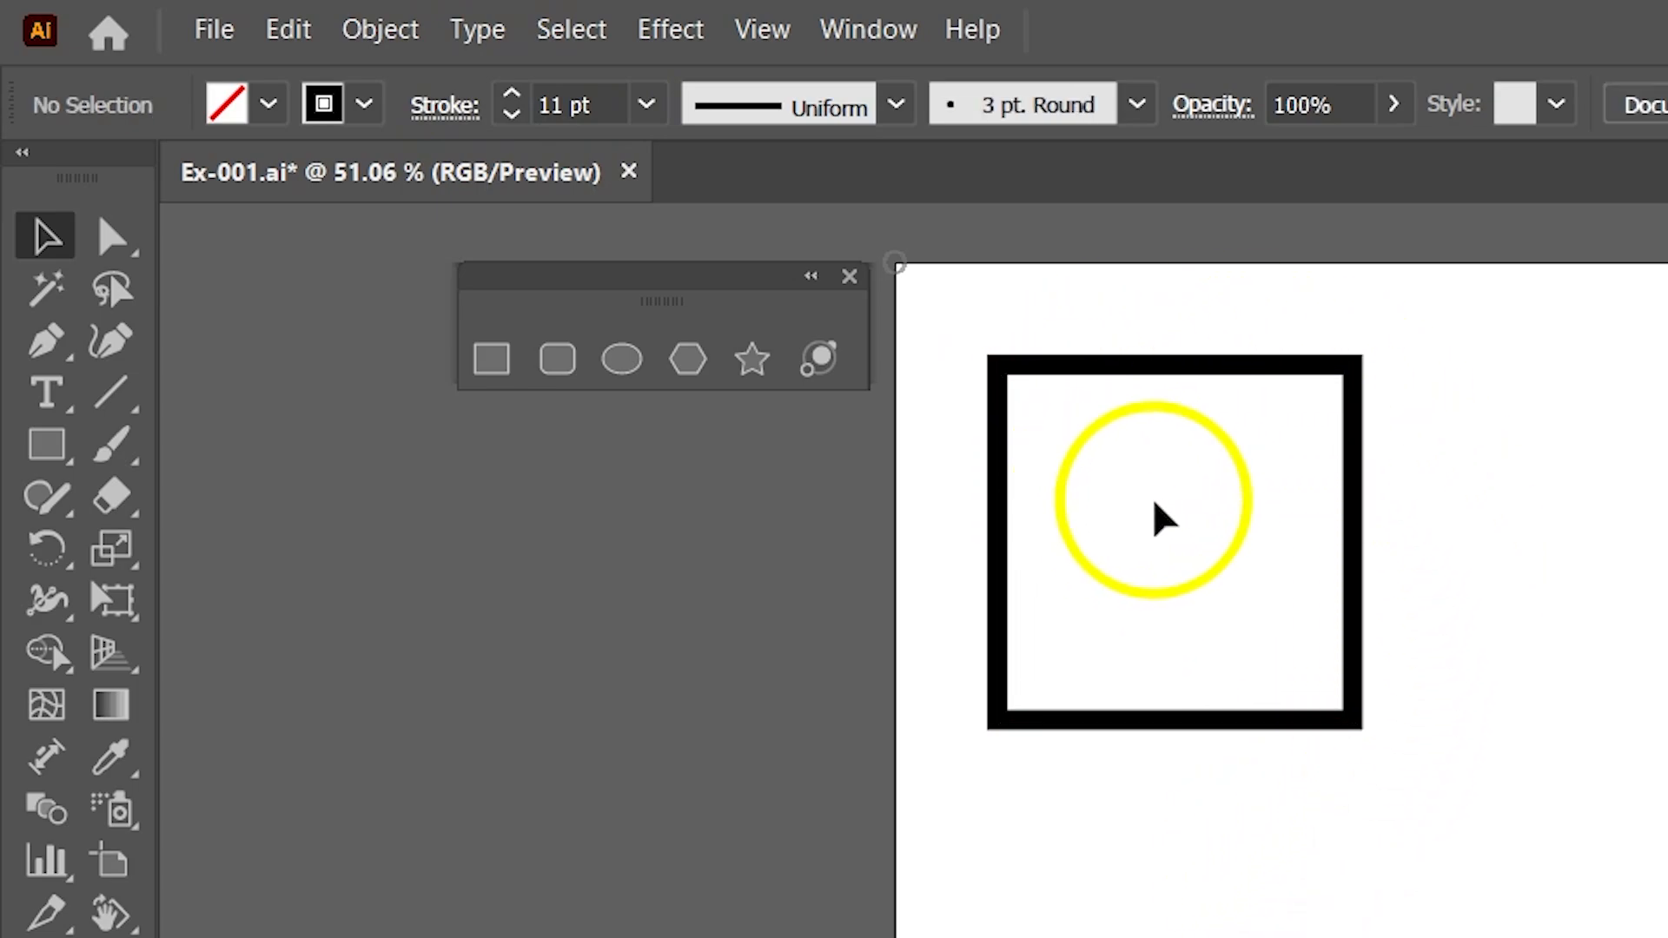
Try Width Profile 1 and other variable width profiles on the square's stroke, and deselect it.
left_click(1104, 361)
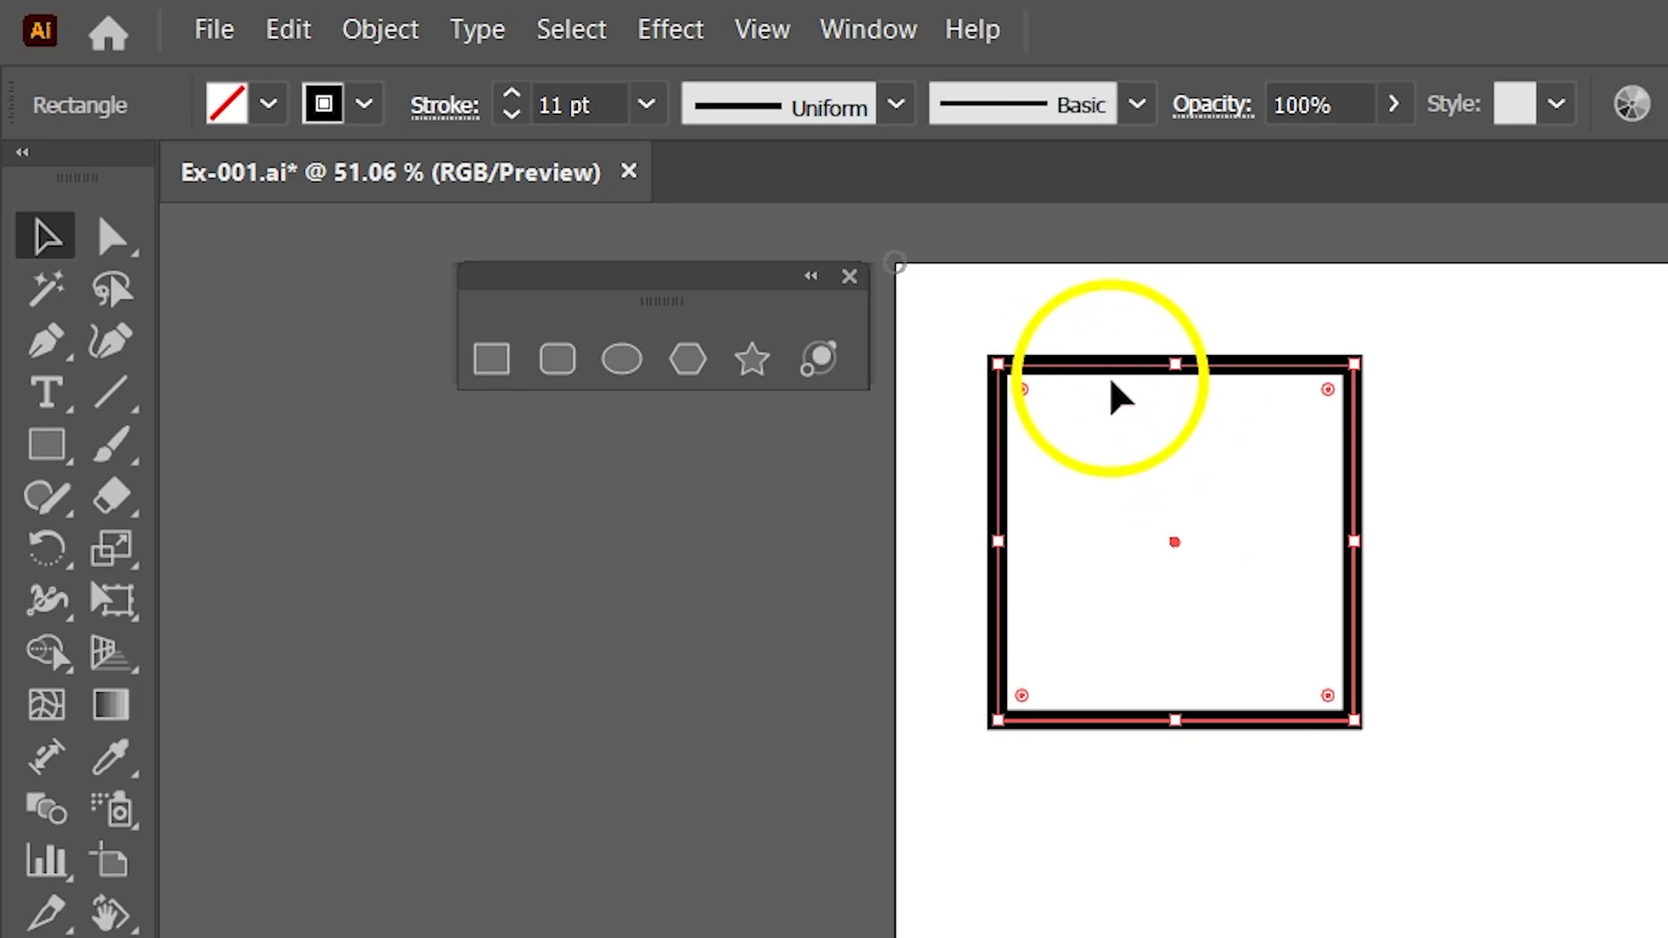
left_click(896, 106)
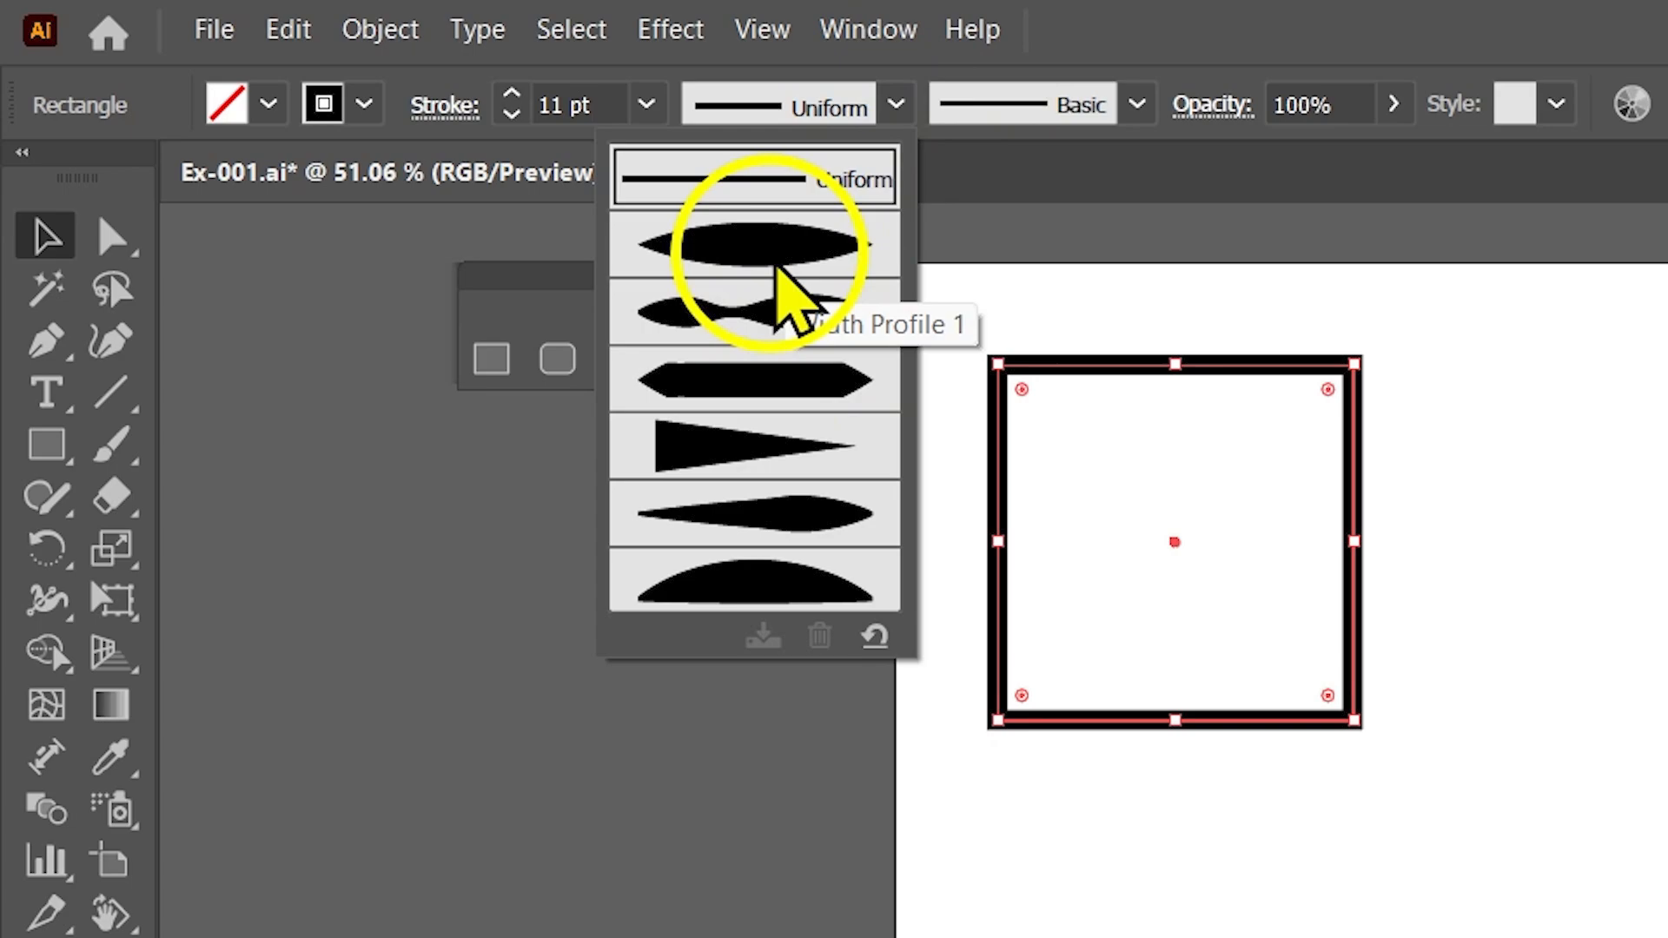
left_click(786, 291)
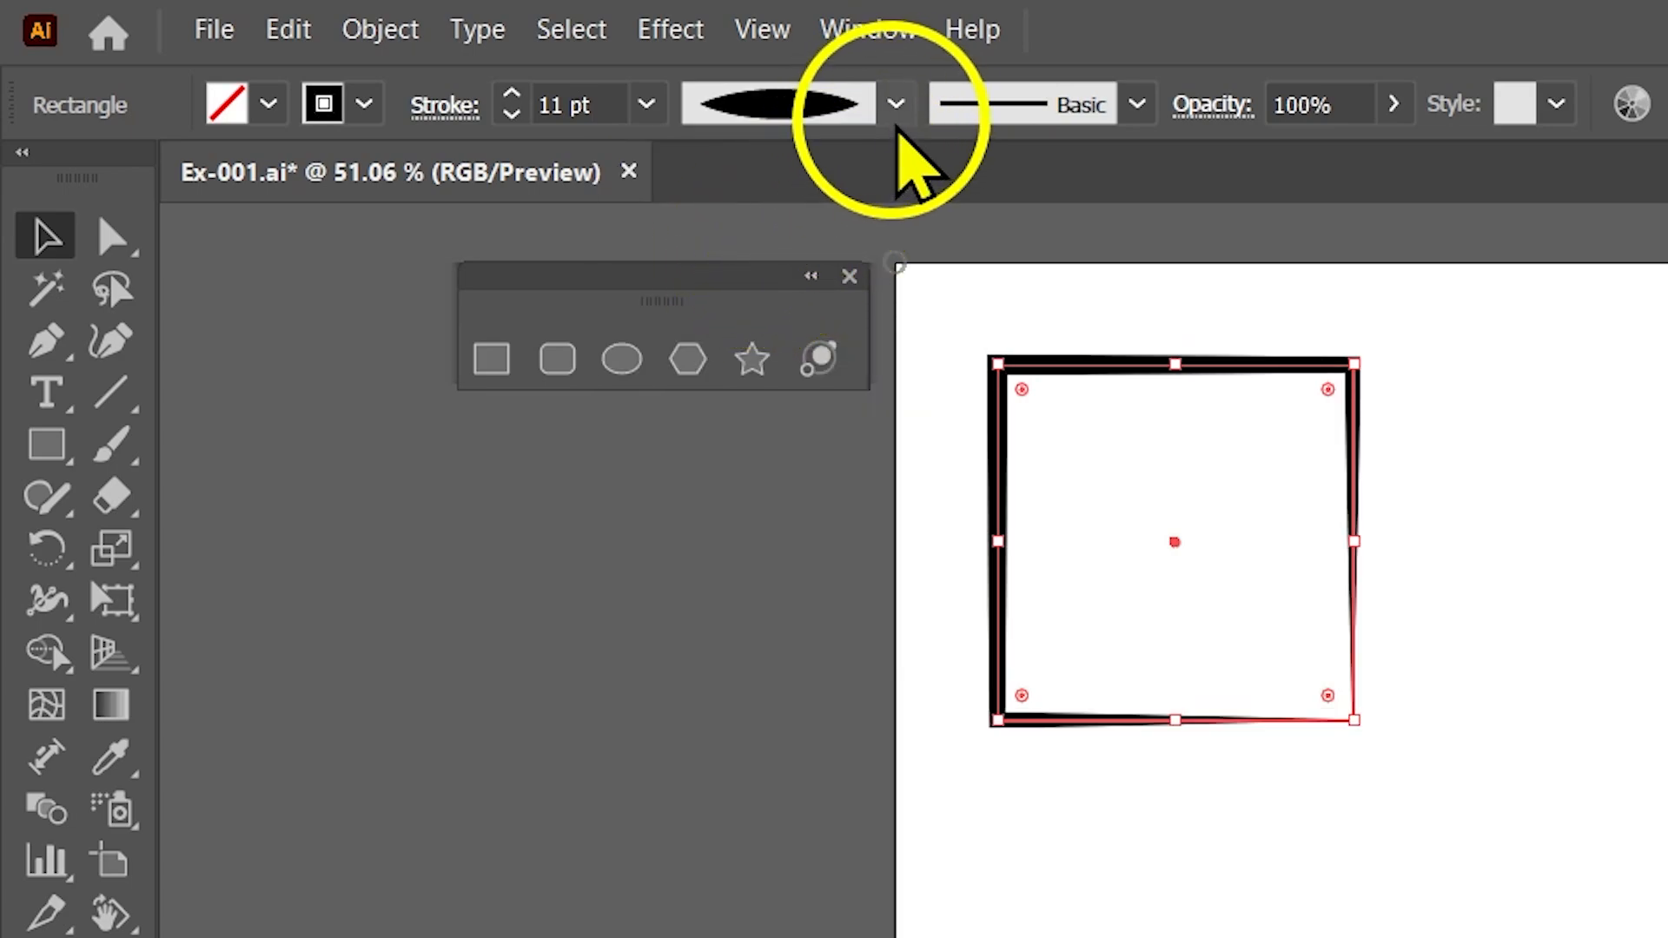
left_click(896, 104)
left_click(797, 319)
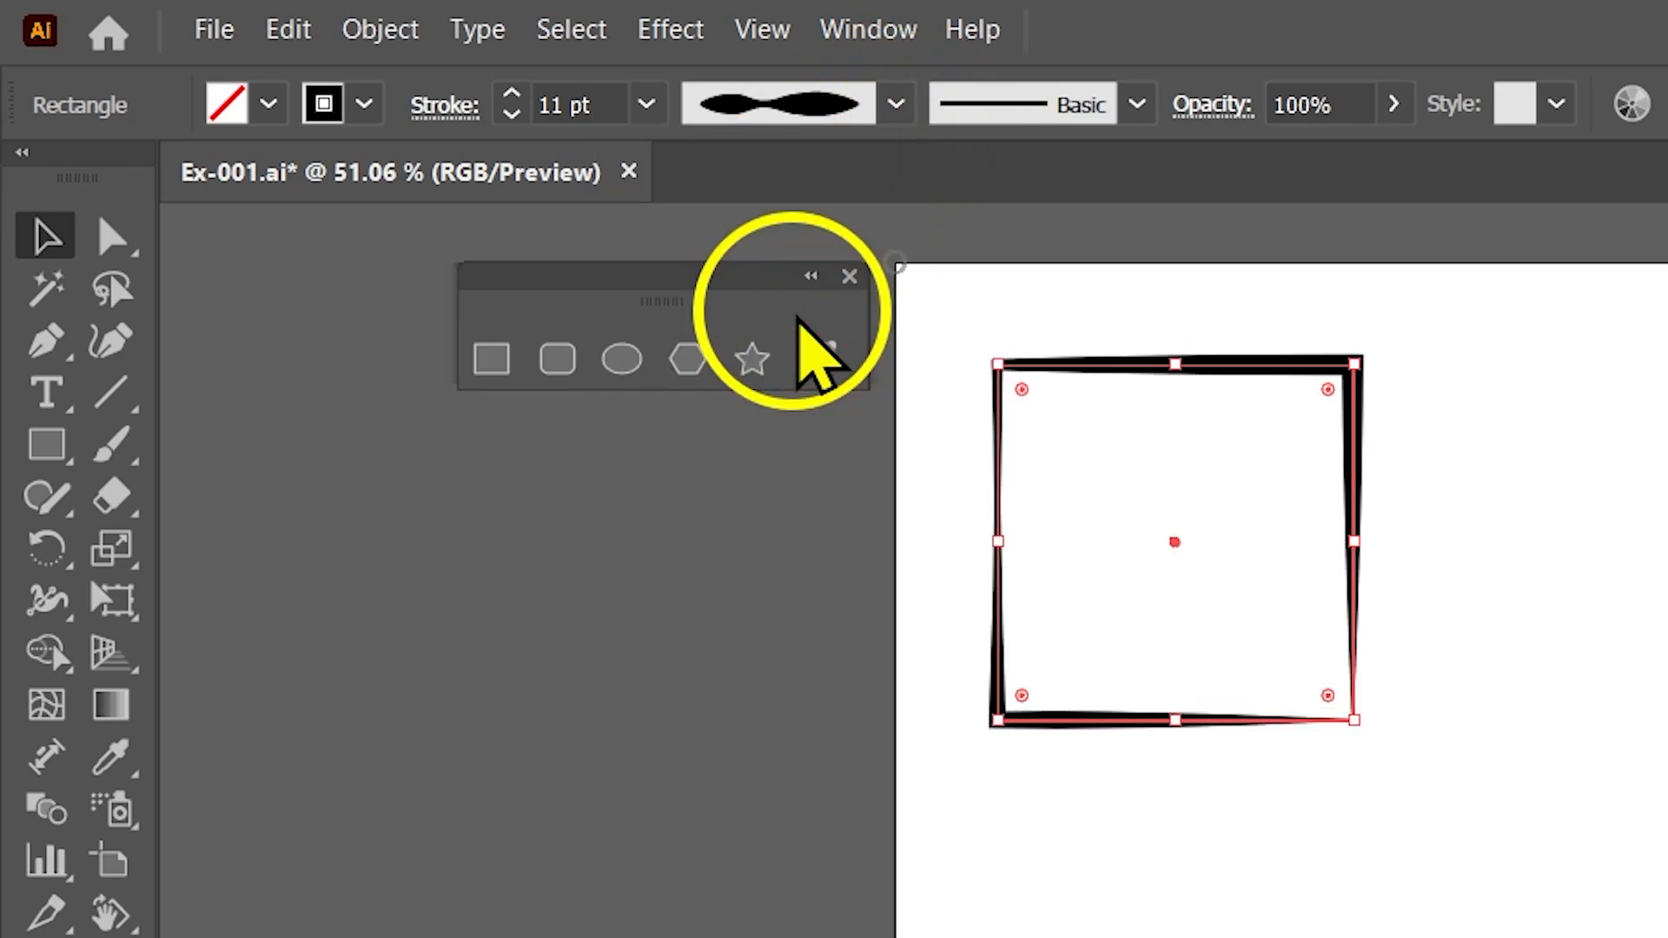
left_click(1129, 841)
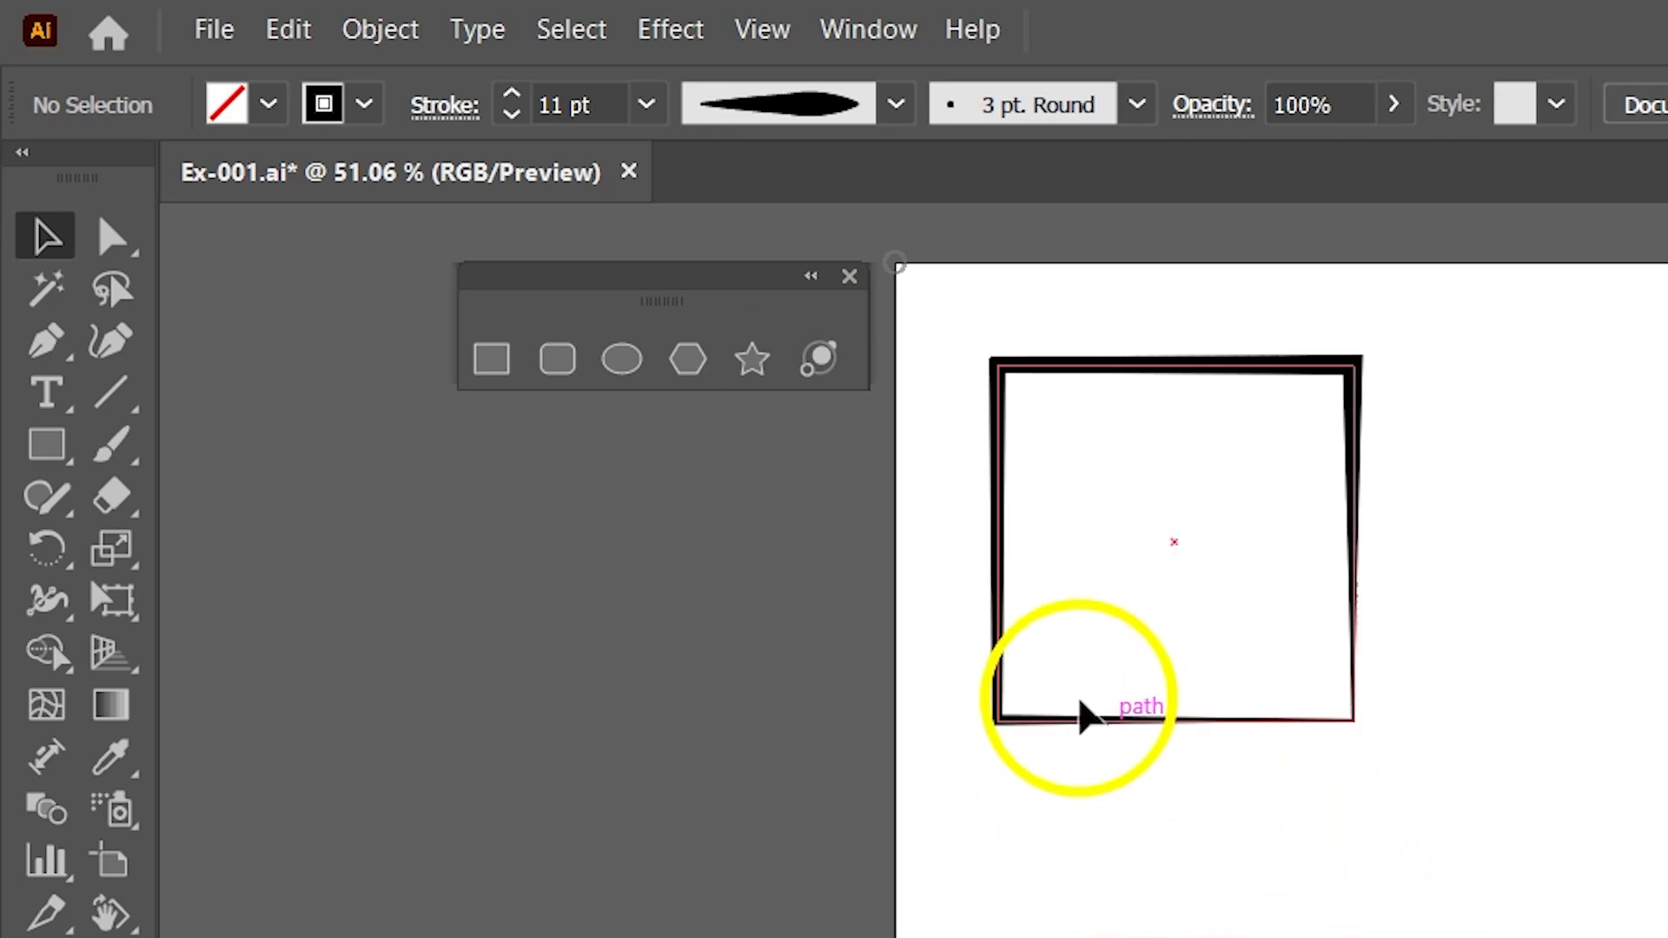
Select the square and restore the Uniform width profile on its stroke.
left_click(995, 606)
left_click(896, 104)
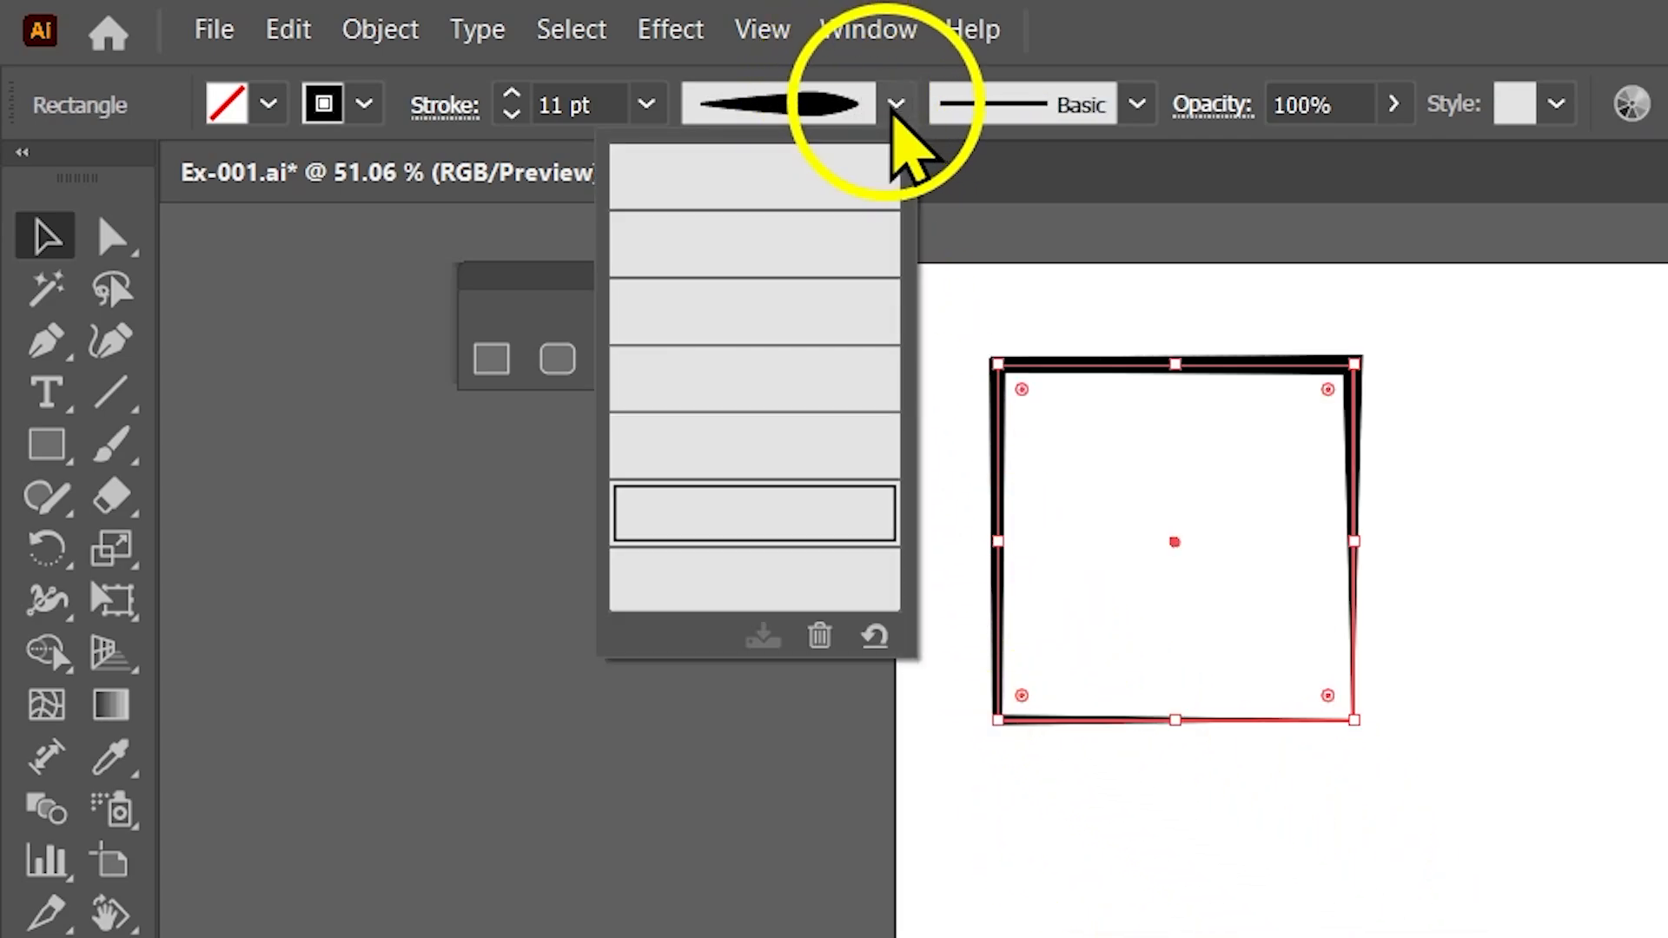
left_click(806, 182)
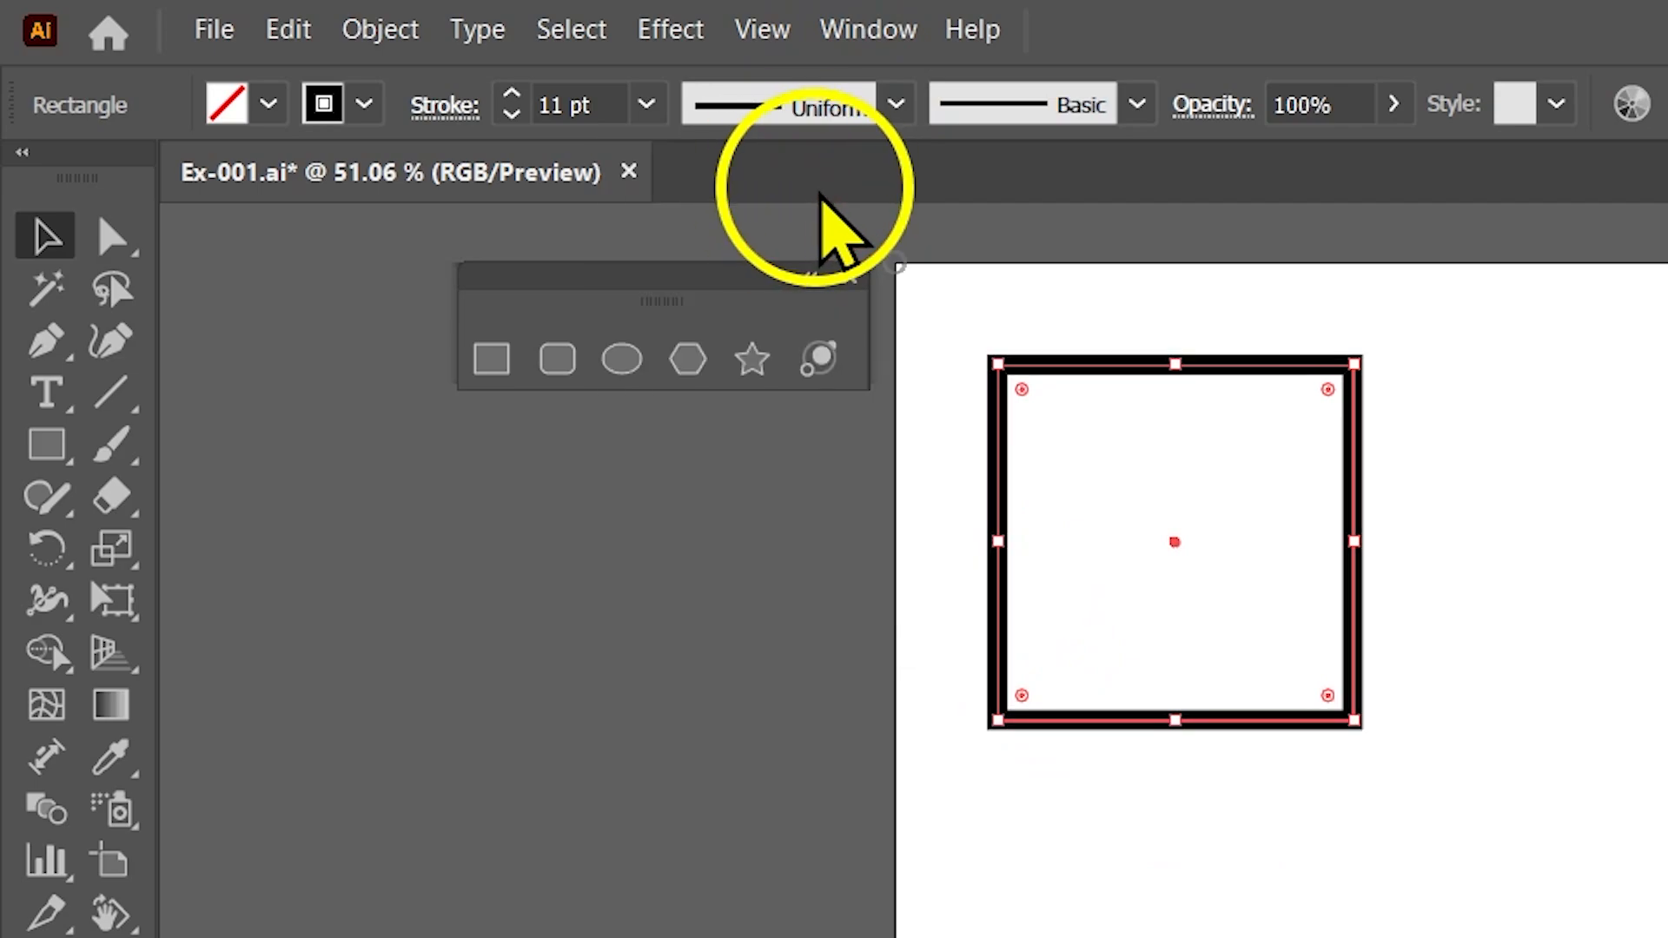
Apply the rough charcoal-style brush definition to the square's stroke and deselect it.
left_click(1137, 106)
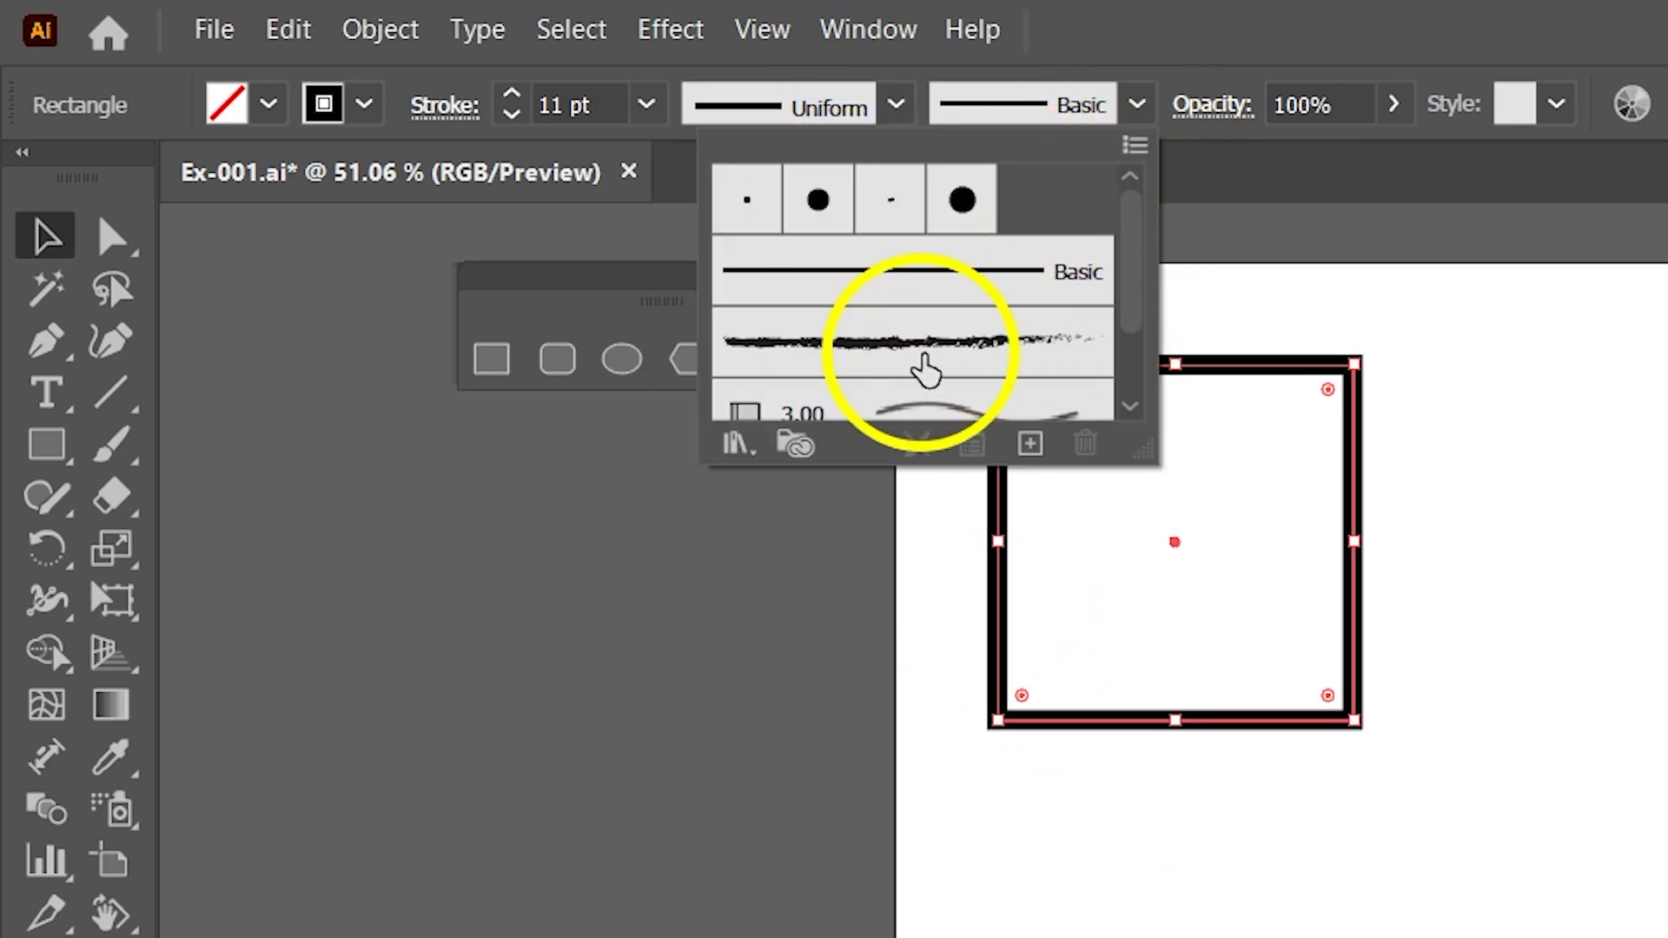
left_click(922, 370)
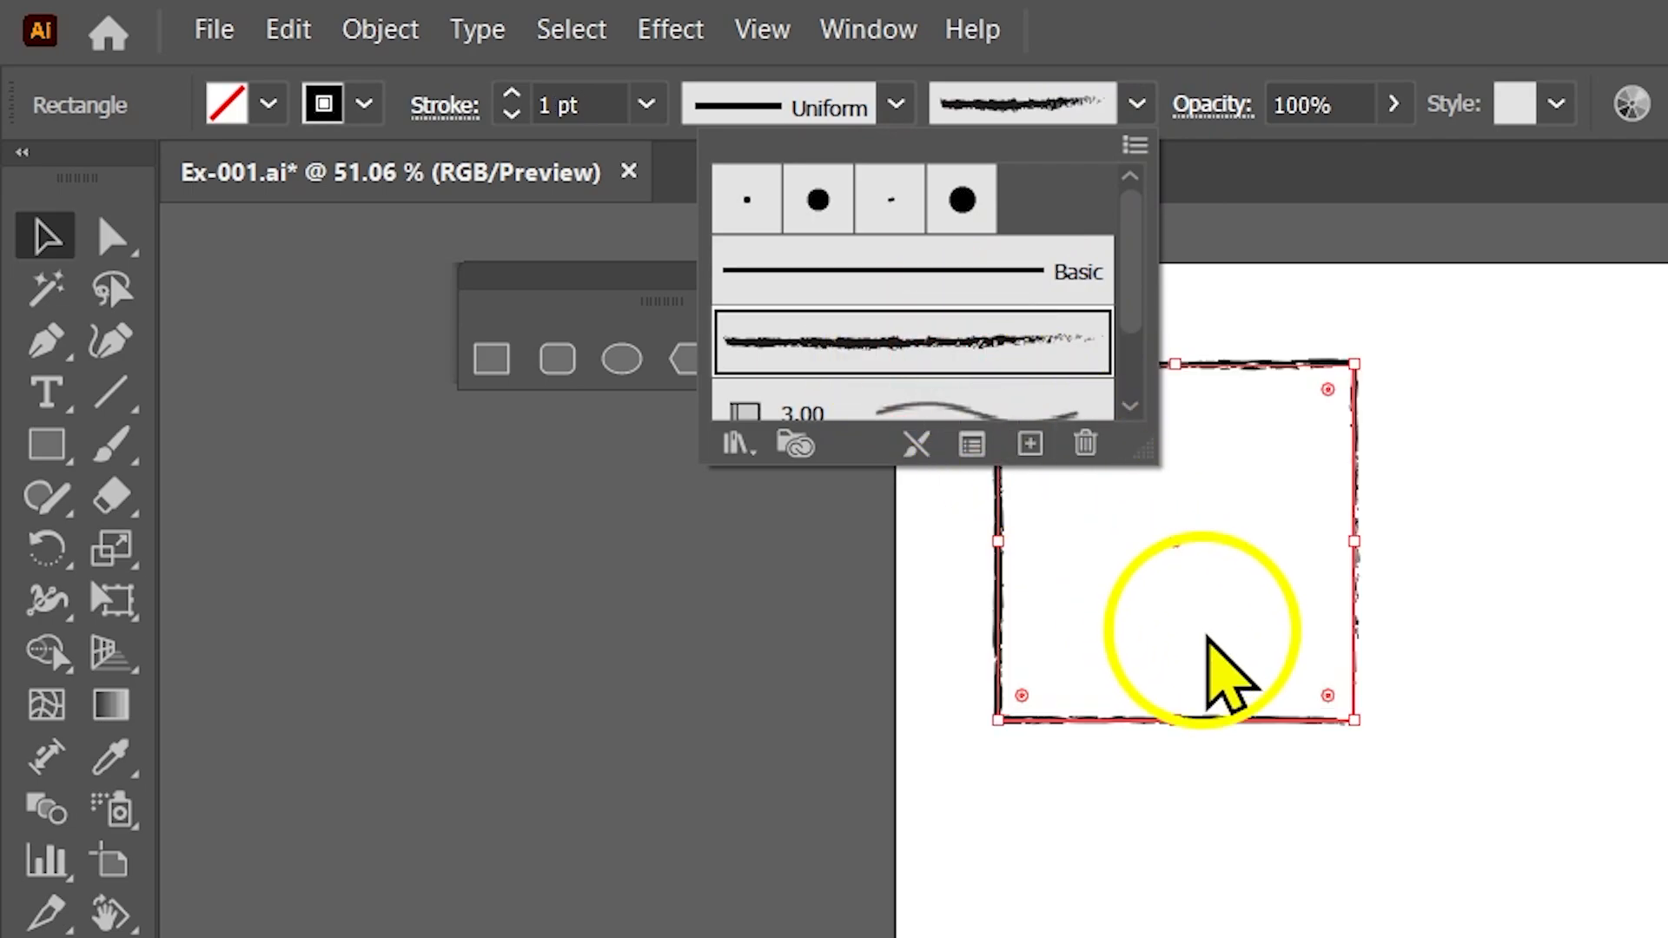
left_click(1385, 626)
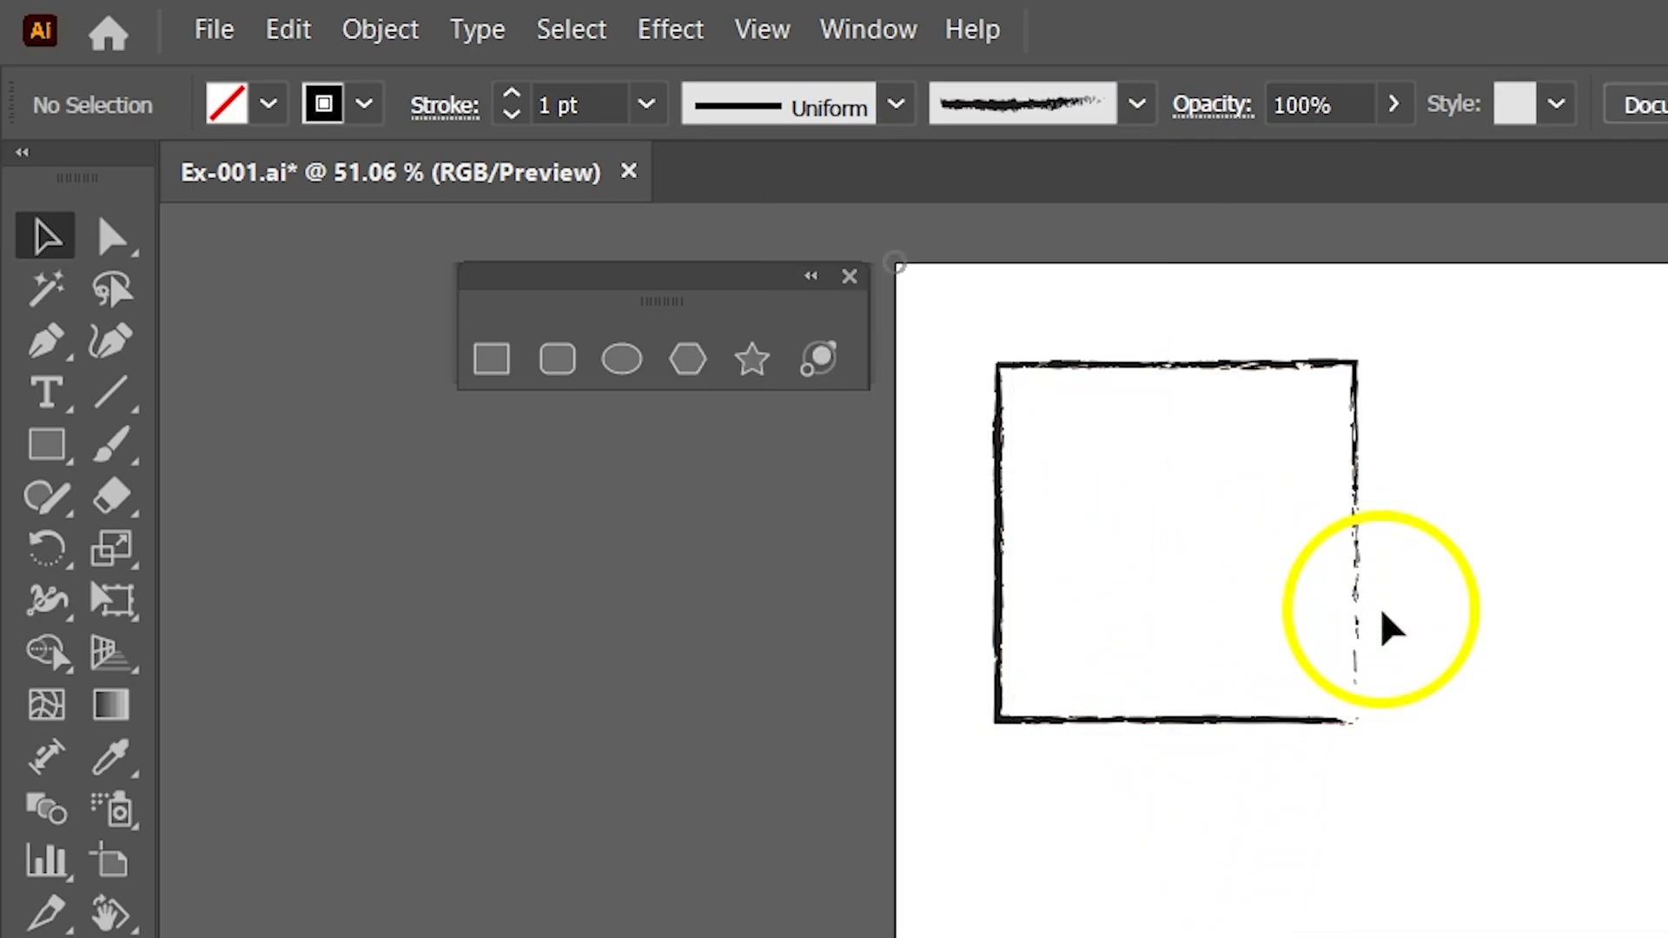
Select the square and look through the remaining brush definitions available for its stroke.
left_click(1073, 363)
left_click(1136, 109)
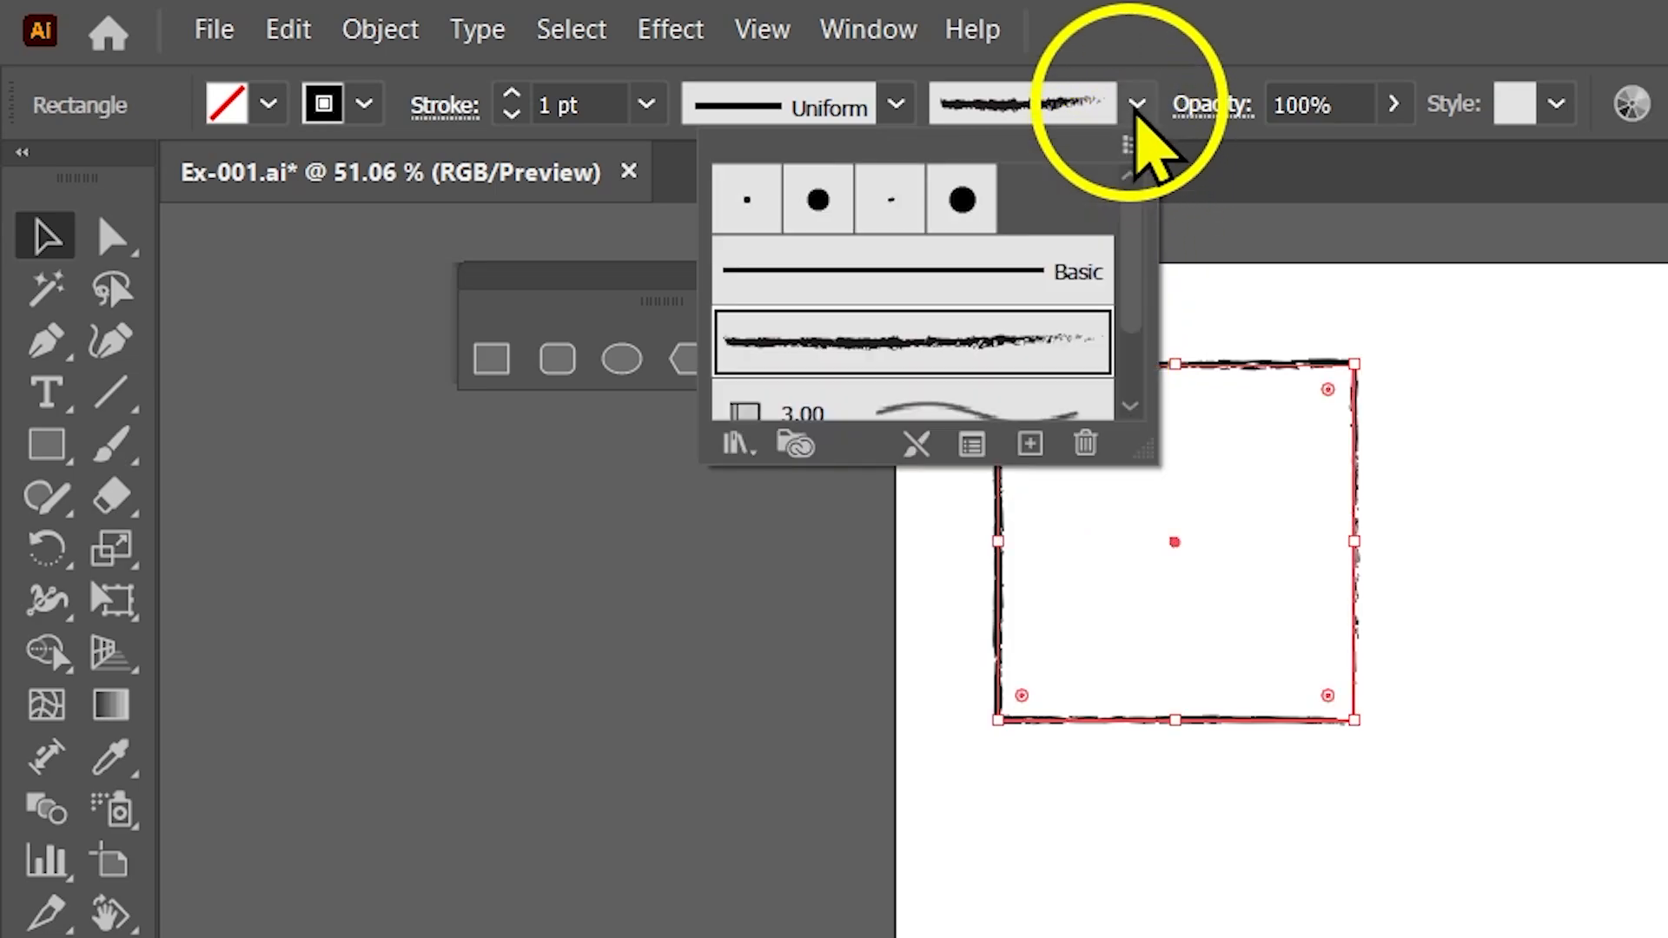
left_click(1119, 298)
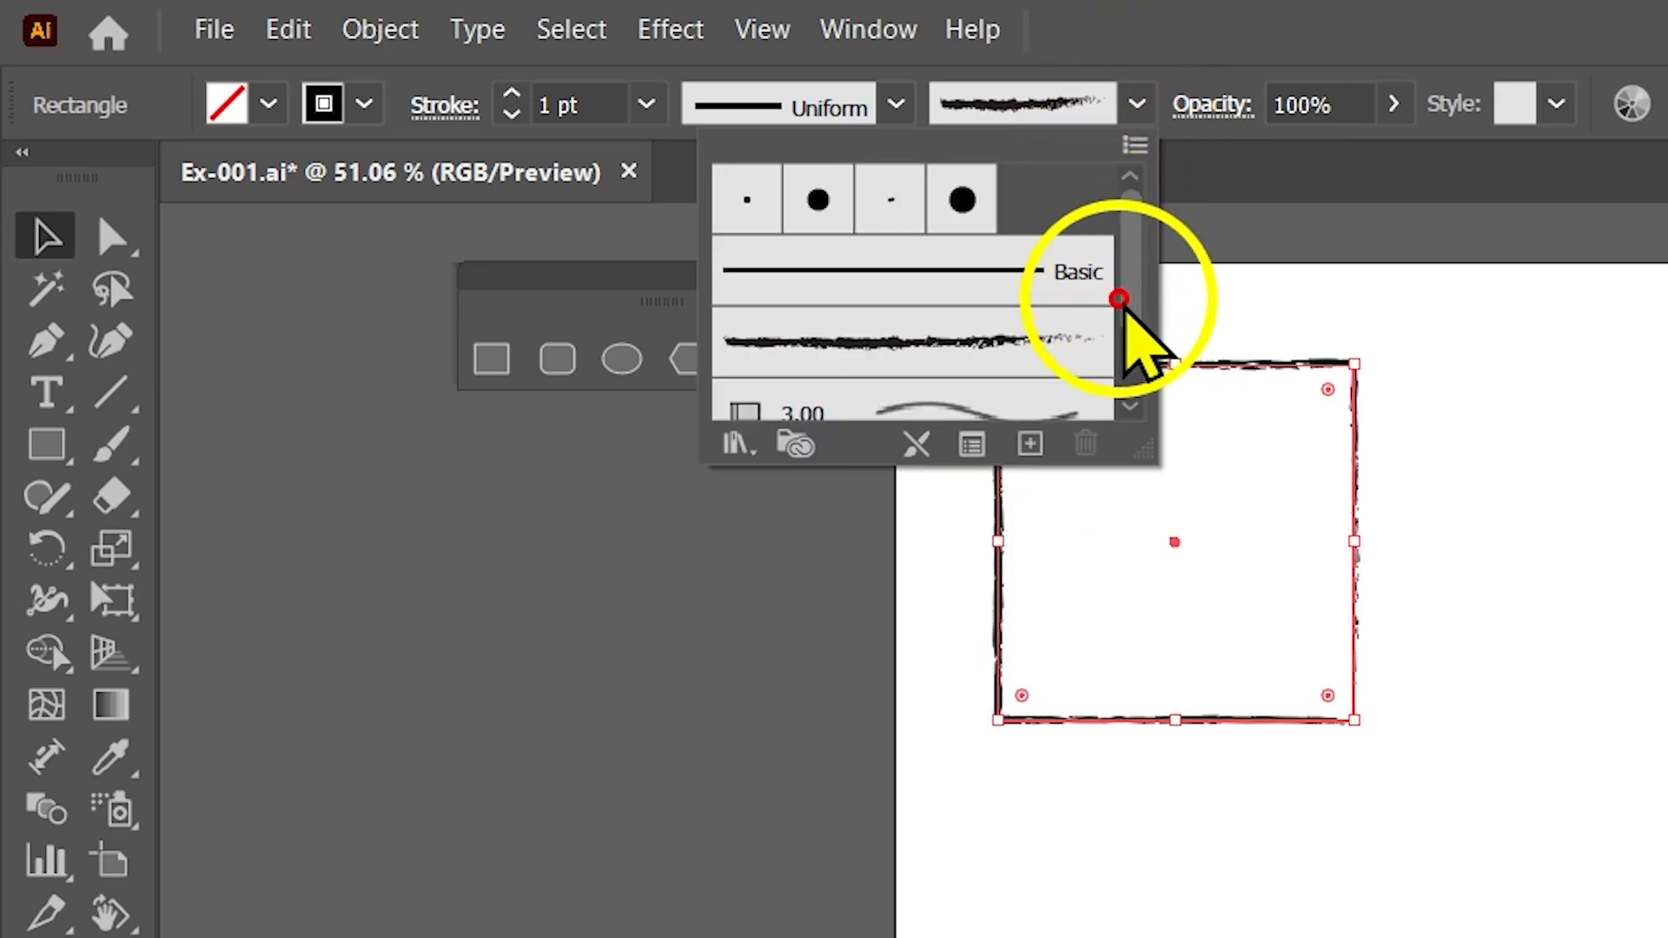
left_click_drag(1130, 304, 1129, 402)
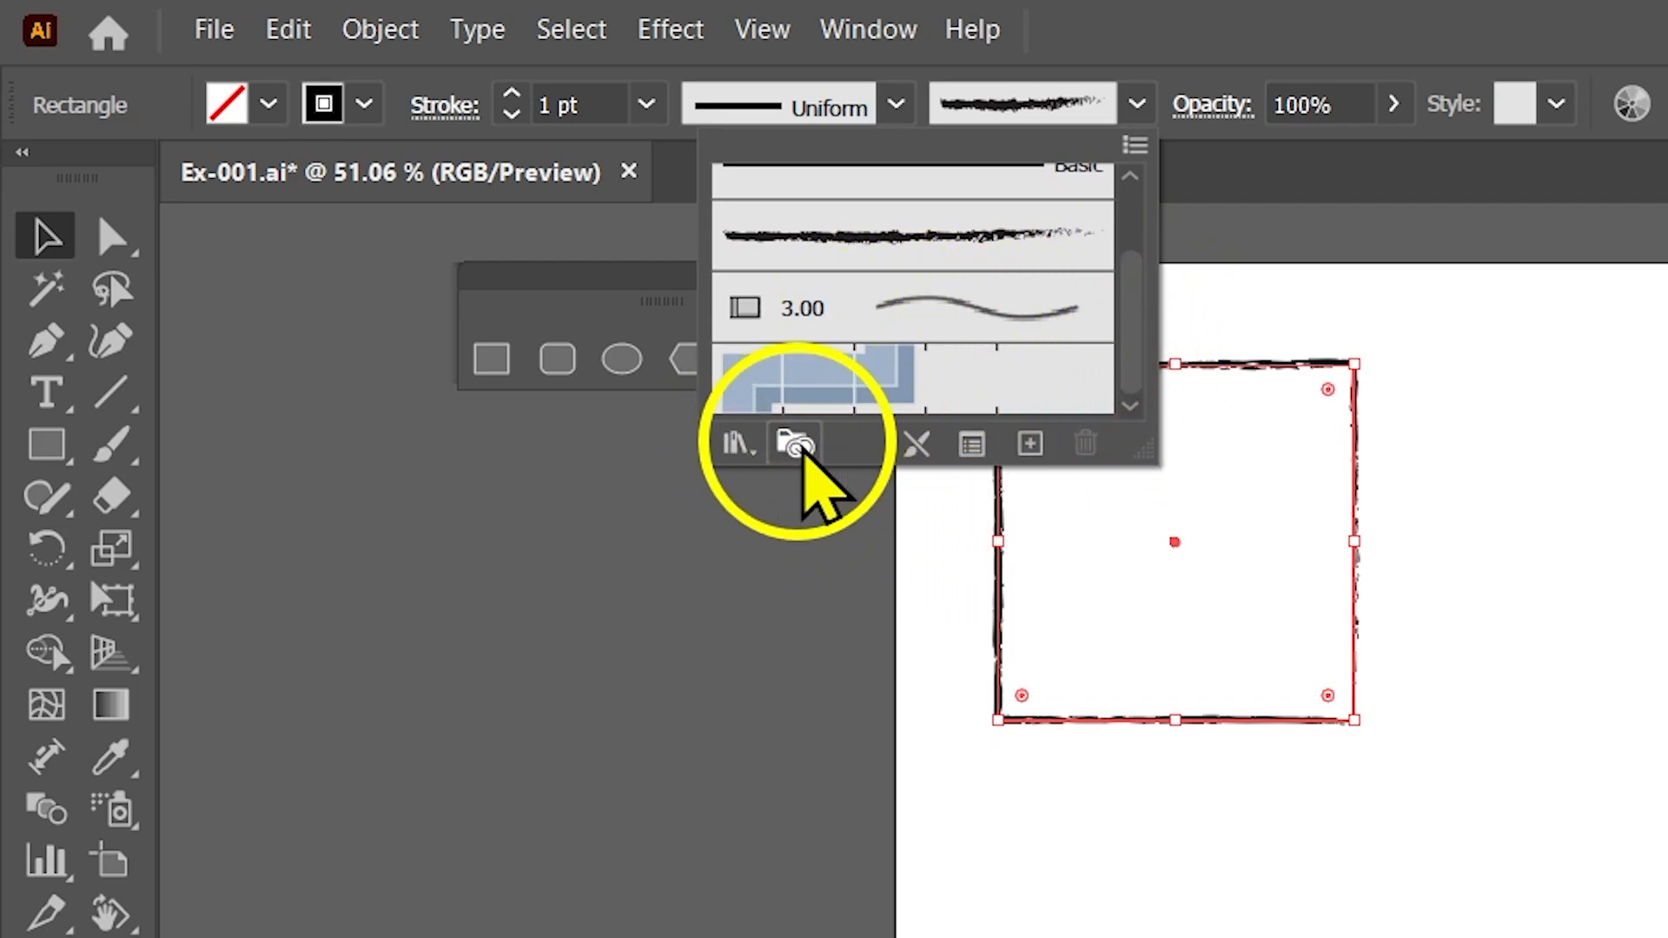
Open the Libraries panel, explore ready-made libraries in Creative Cloud Desktop, and browse the free library packs.
left_click(795, 450)
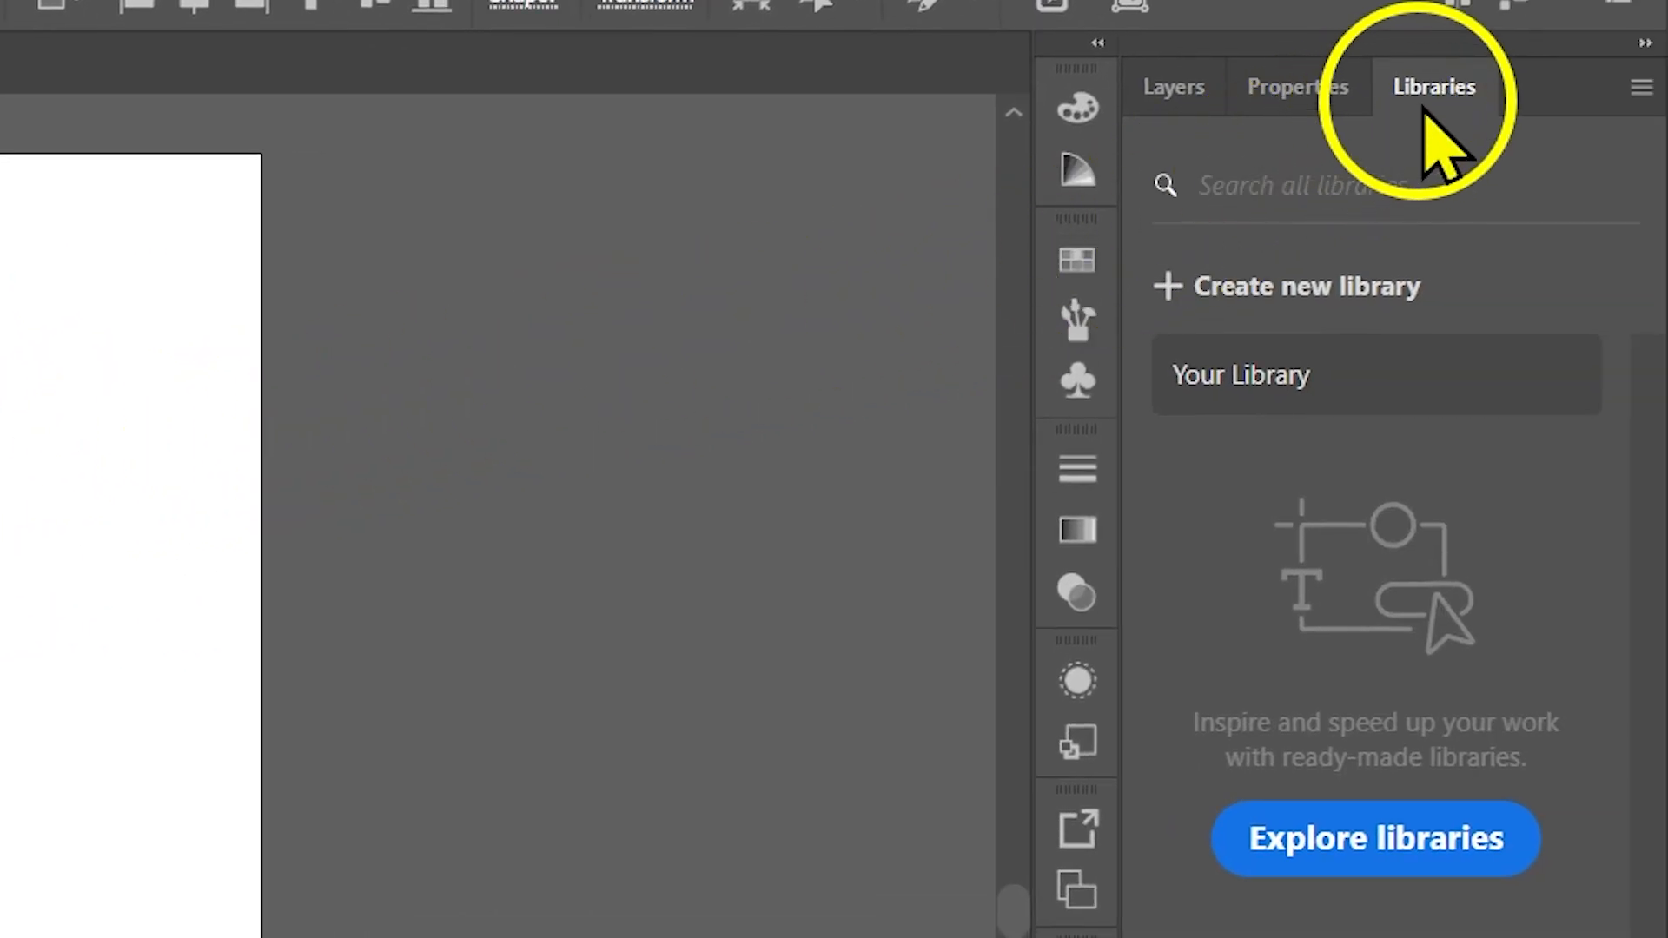
left_click(1405, 856)
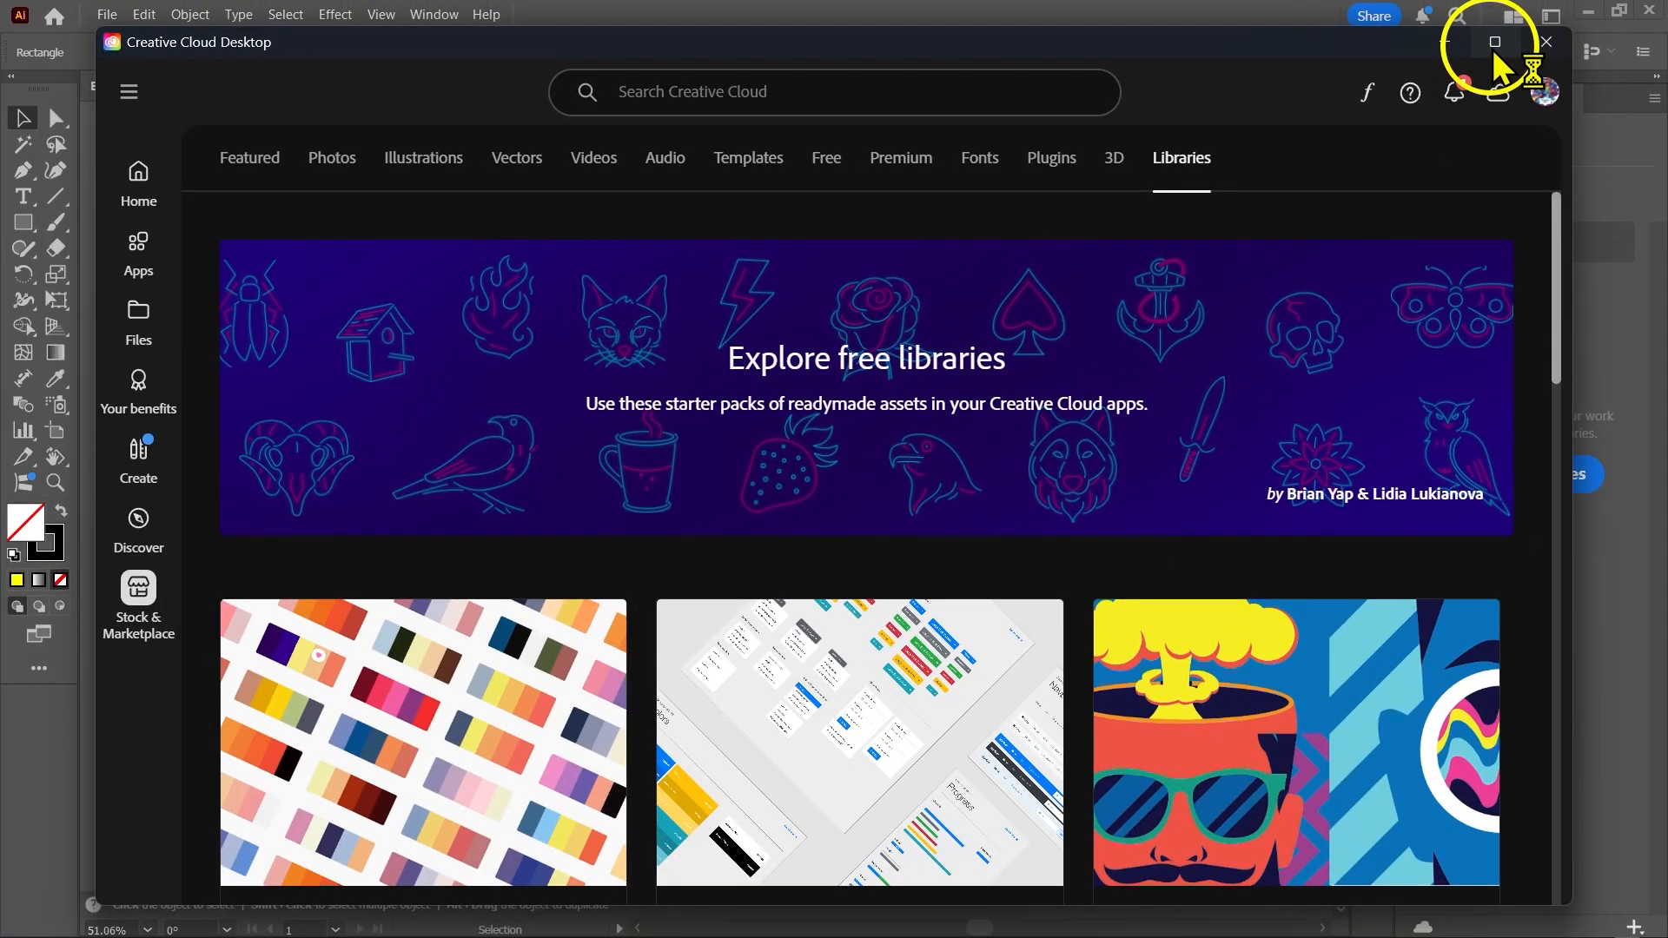
left_click(1494, 43)
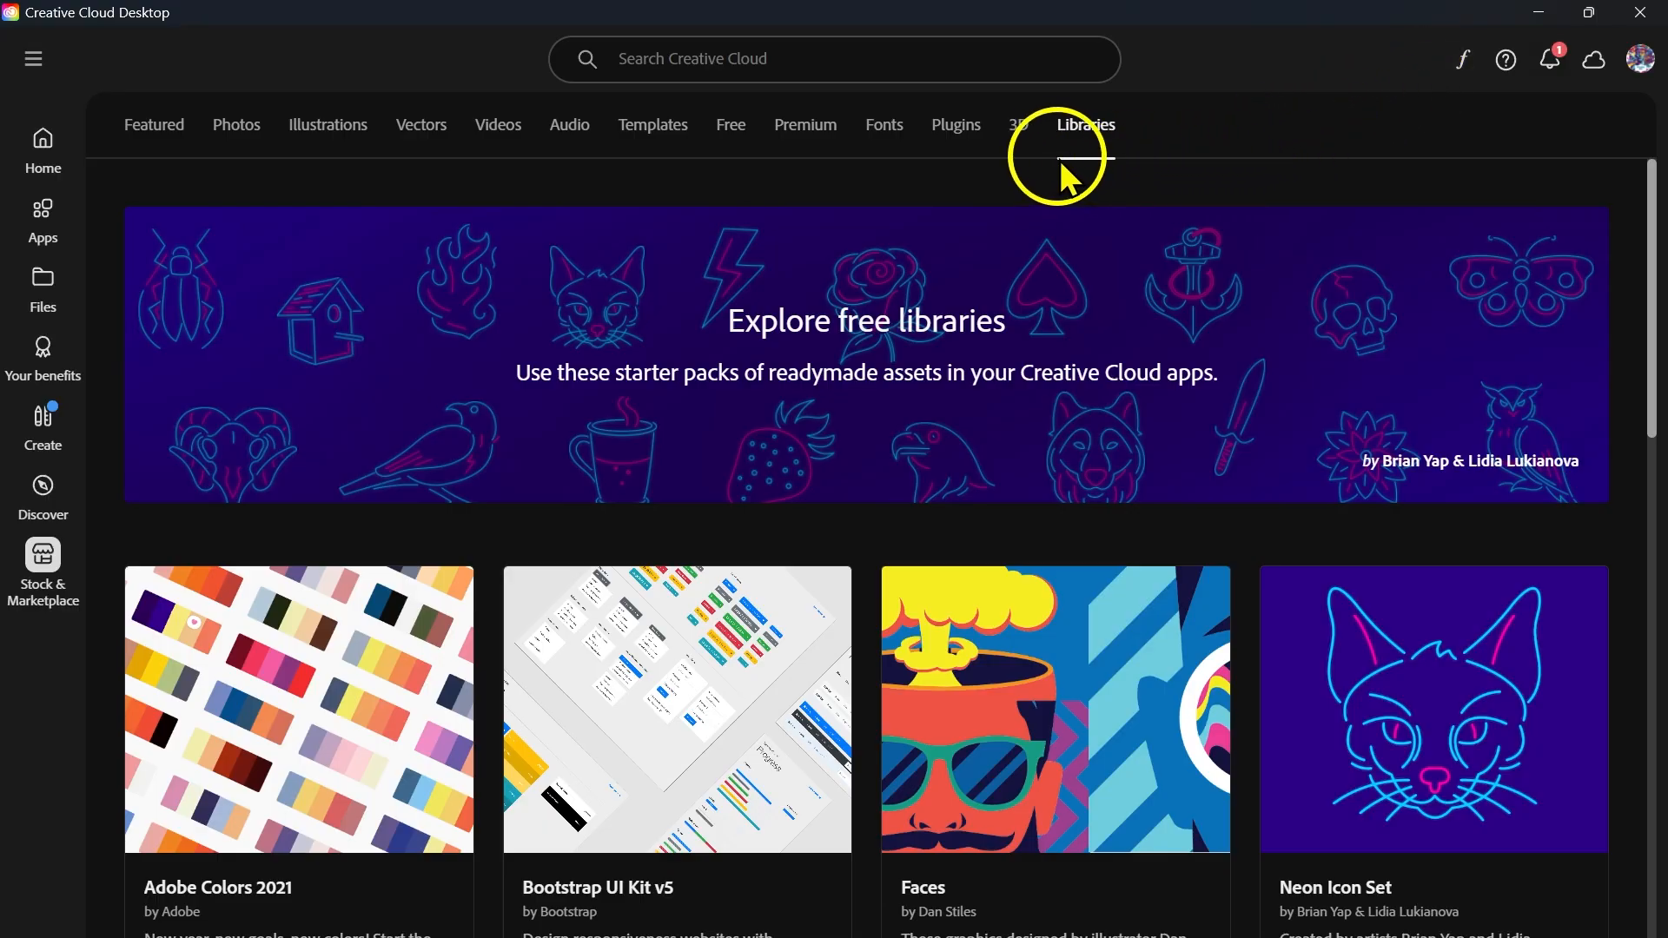
scroll(625, 681, "down", 5)
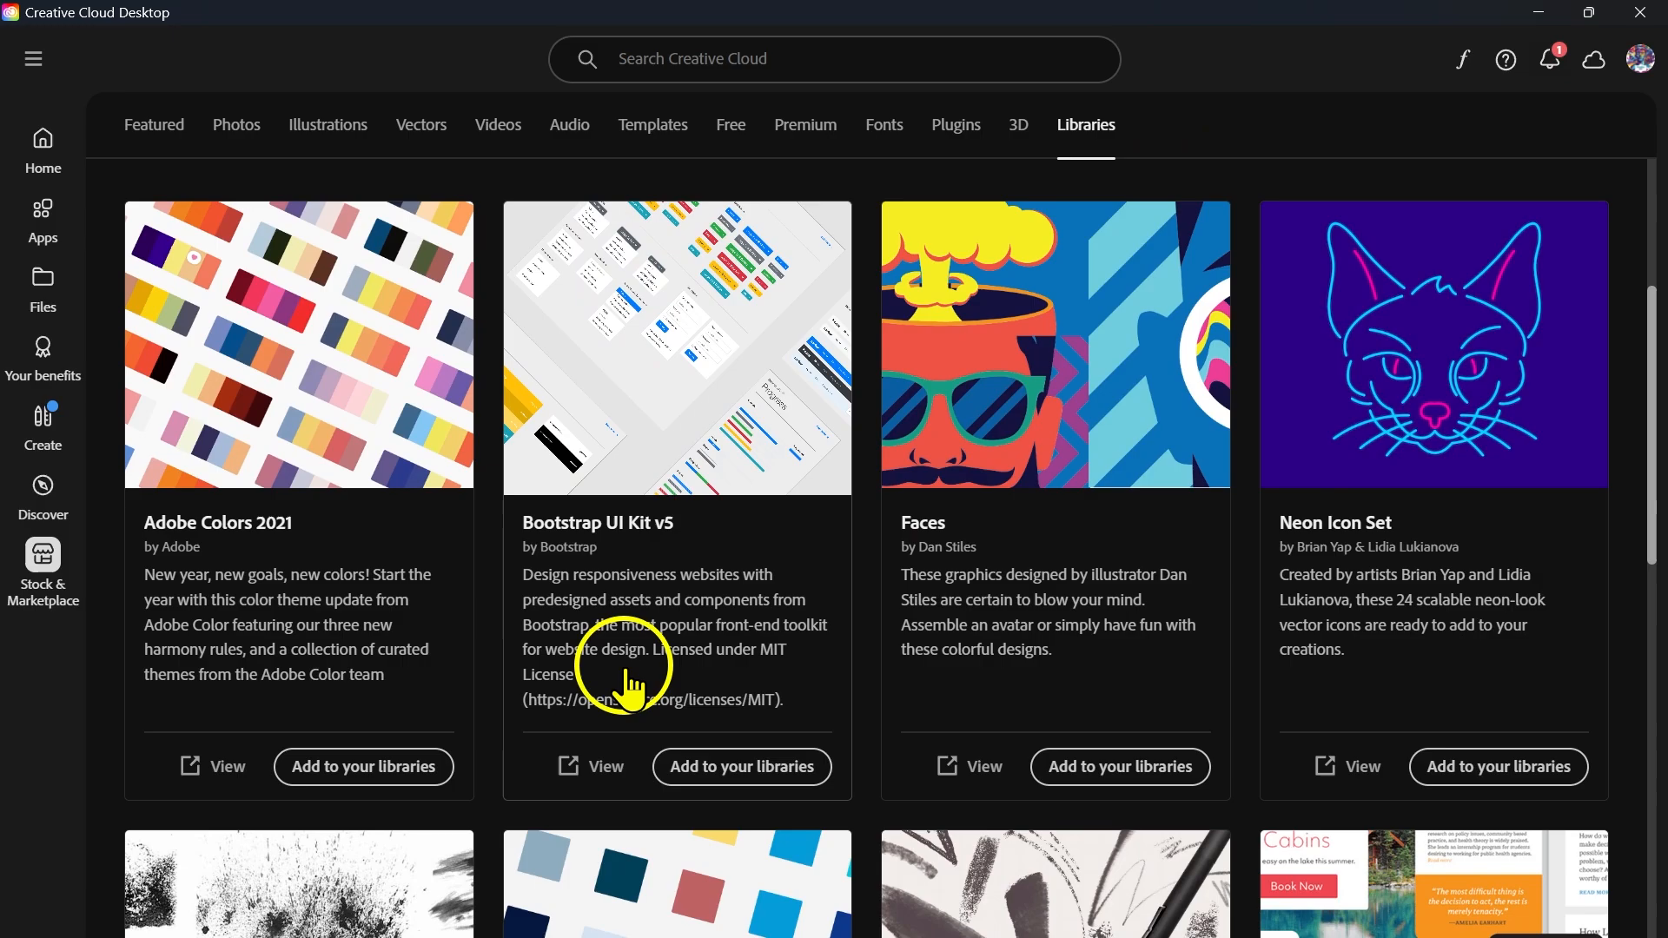
scroll(627, 686, "down", 5)
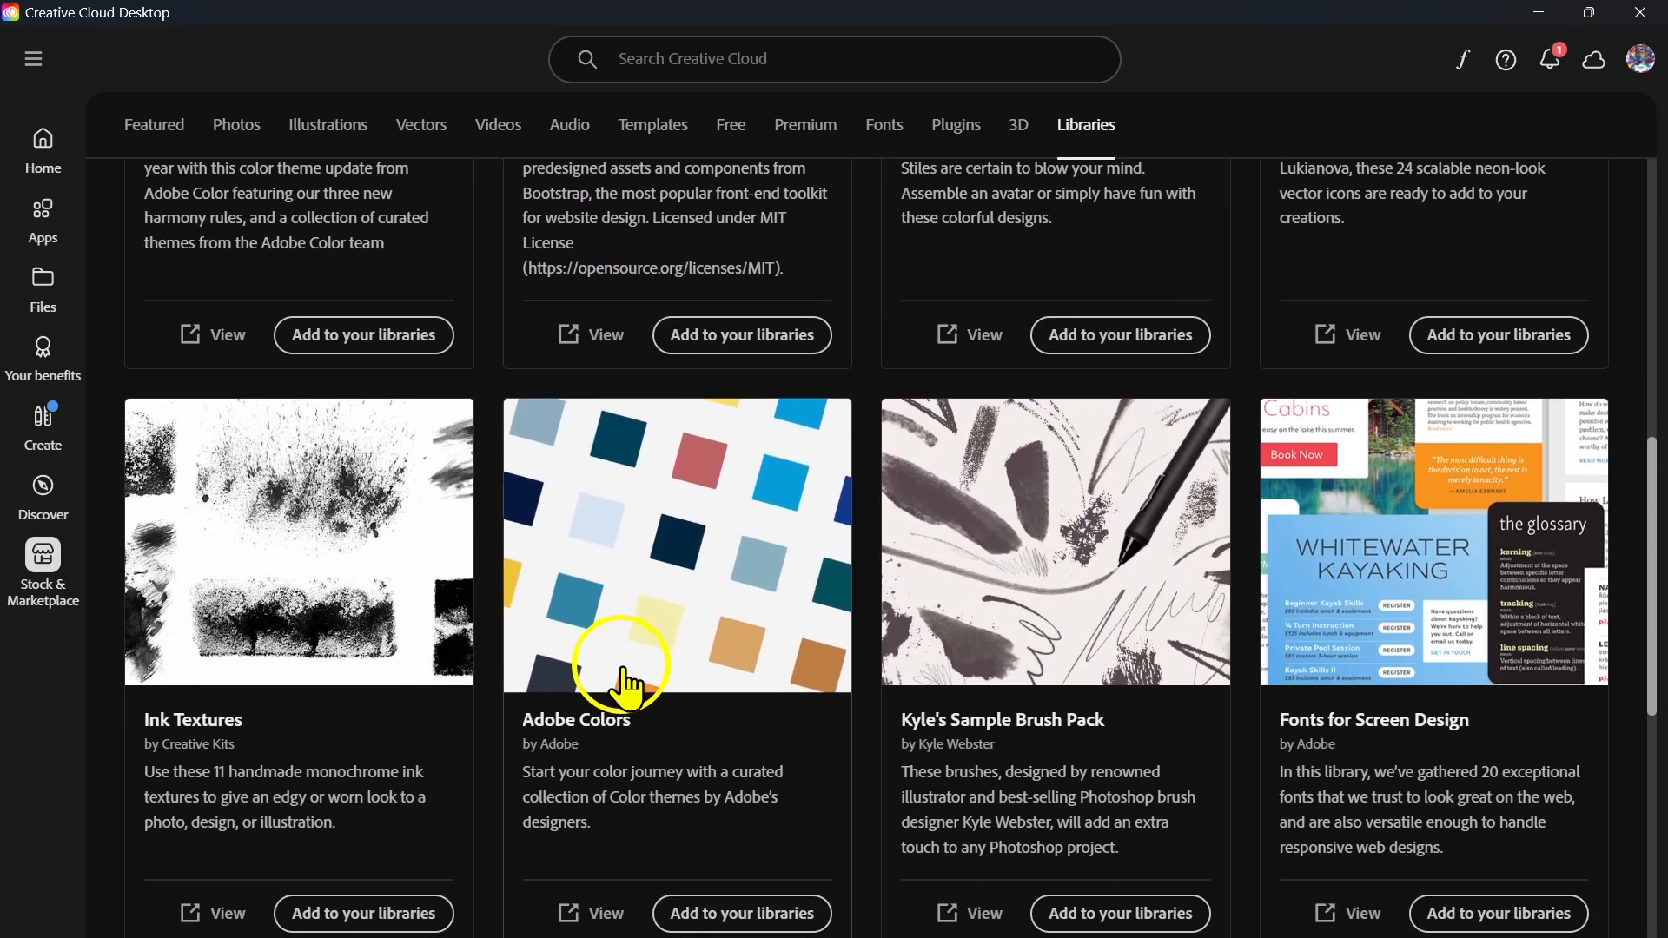
Look through the remaining free library packs and return to the Illustrator document by closing Creative Cloud Desktop.
scroll(624, 687, "down", 2)
scroll(624, 686, "down", 4)
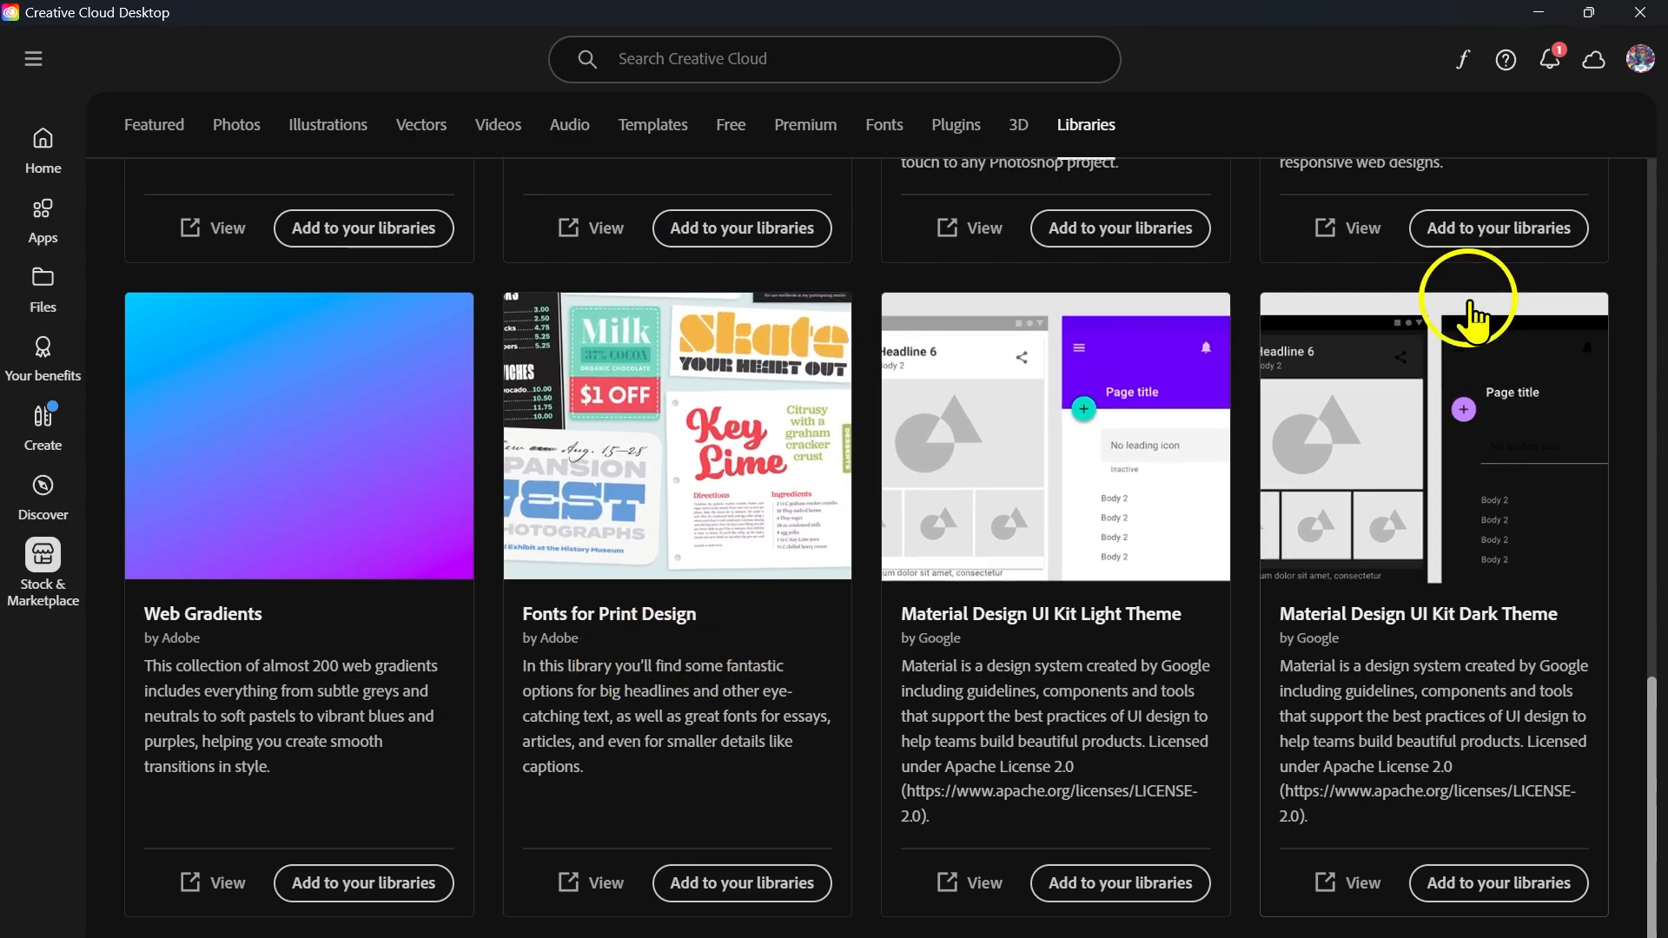
left_click(1642, 18)
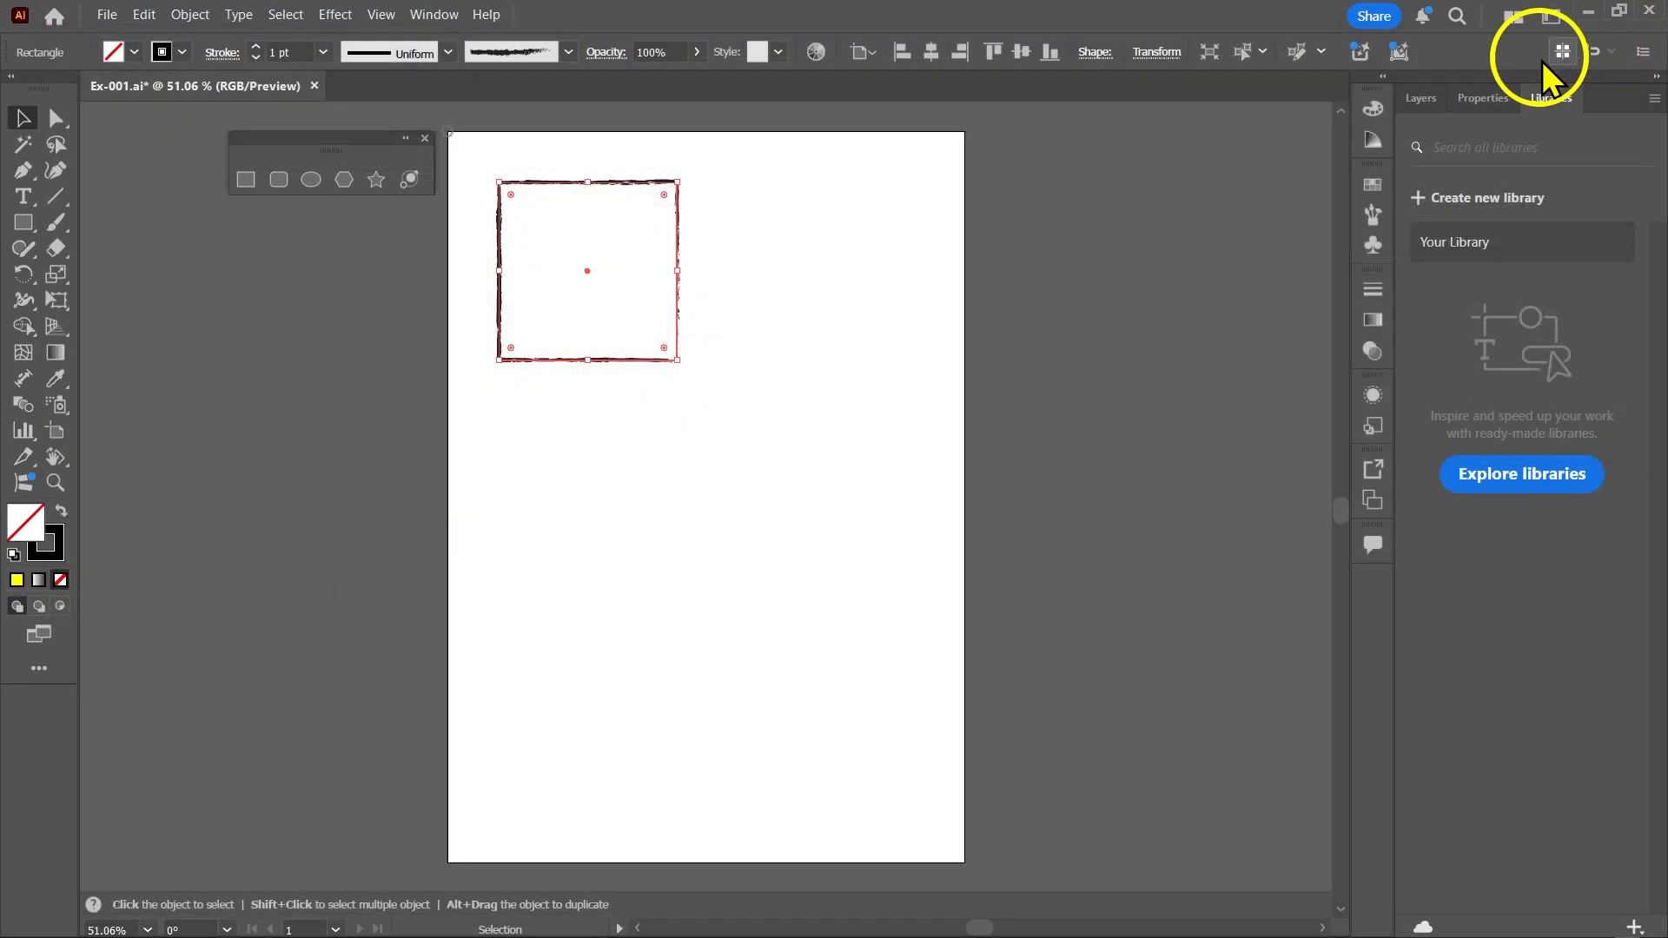
Restore the Basic brush definition on the square's stroke and deselect the square.
left_click(570, 54)
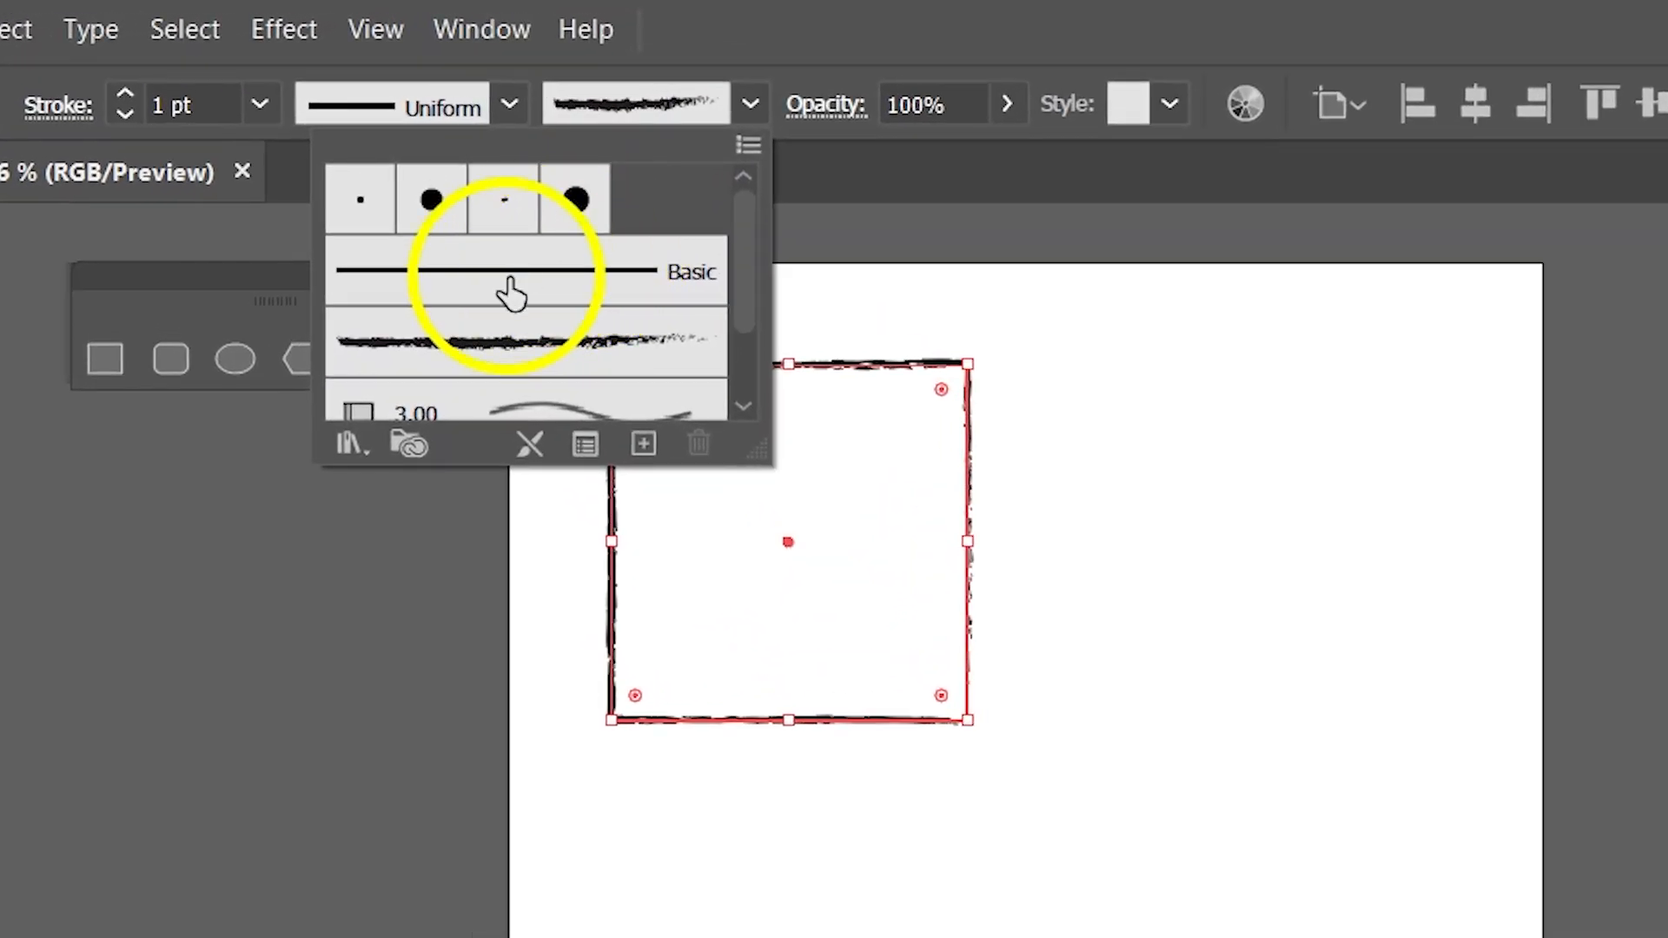
left_click(511, 293)
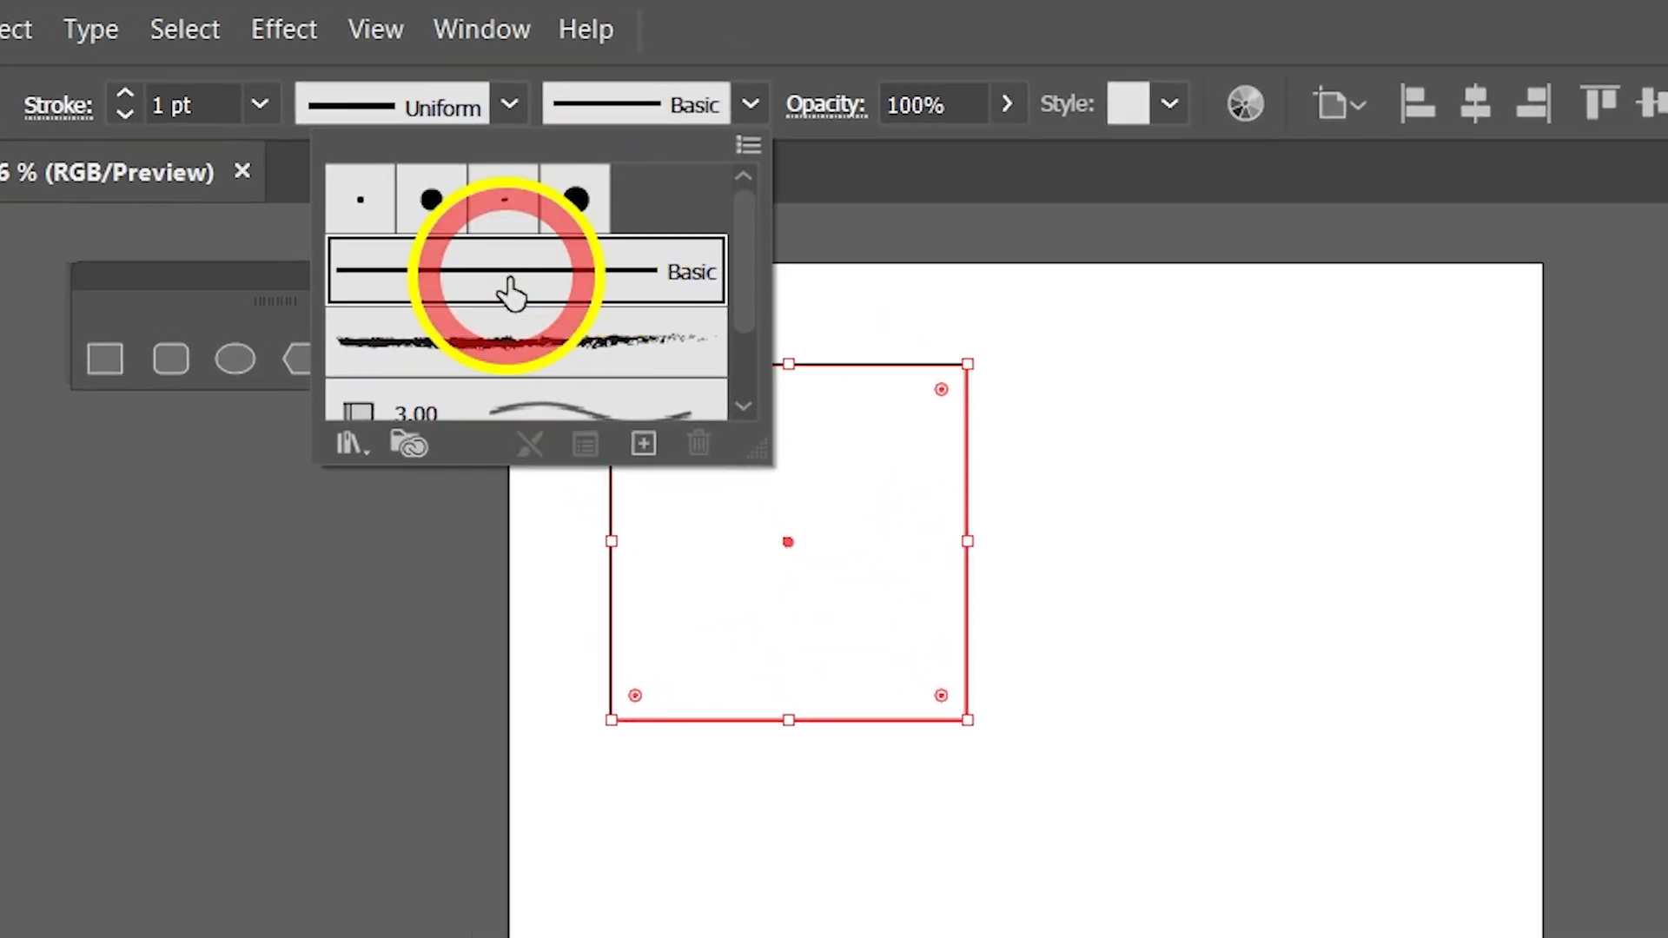
left_click(1078, 548)
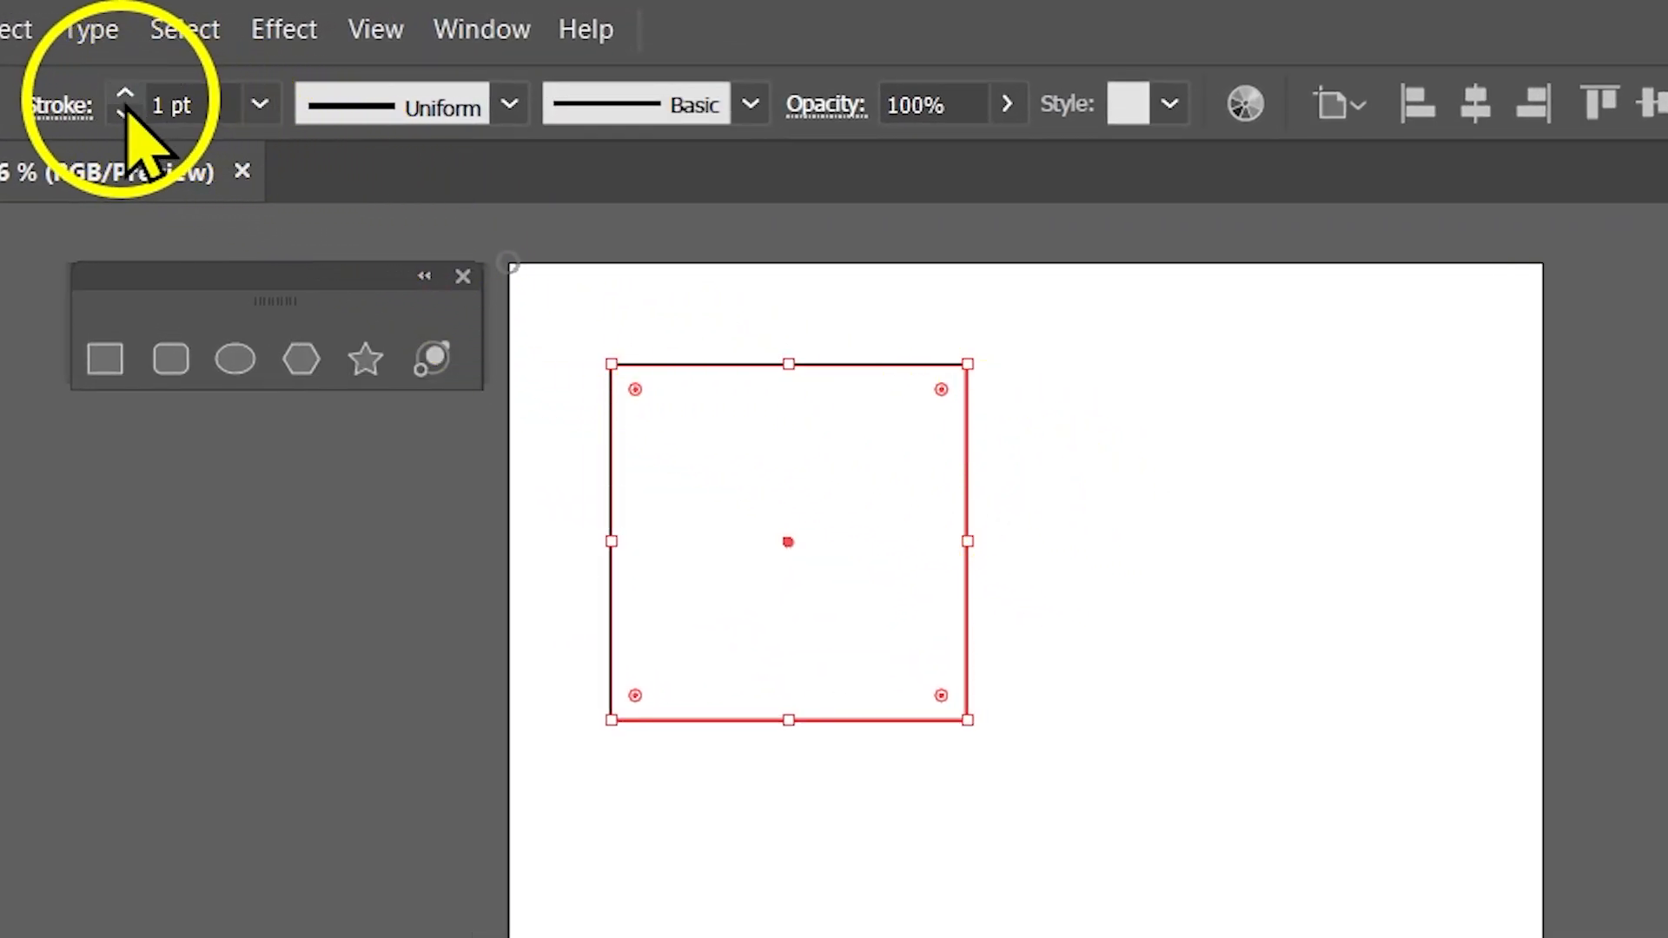
left_click(1124, 477)
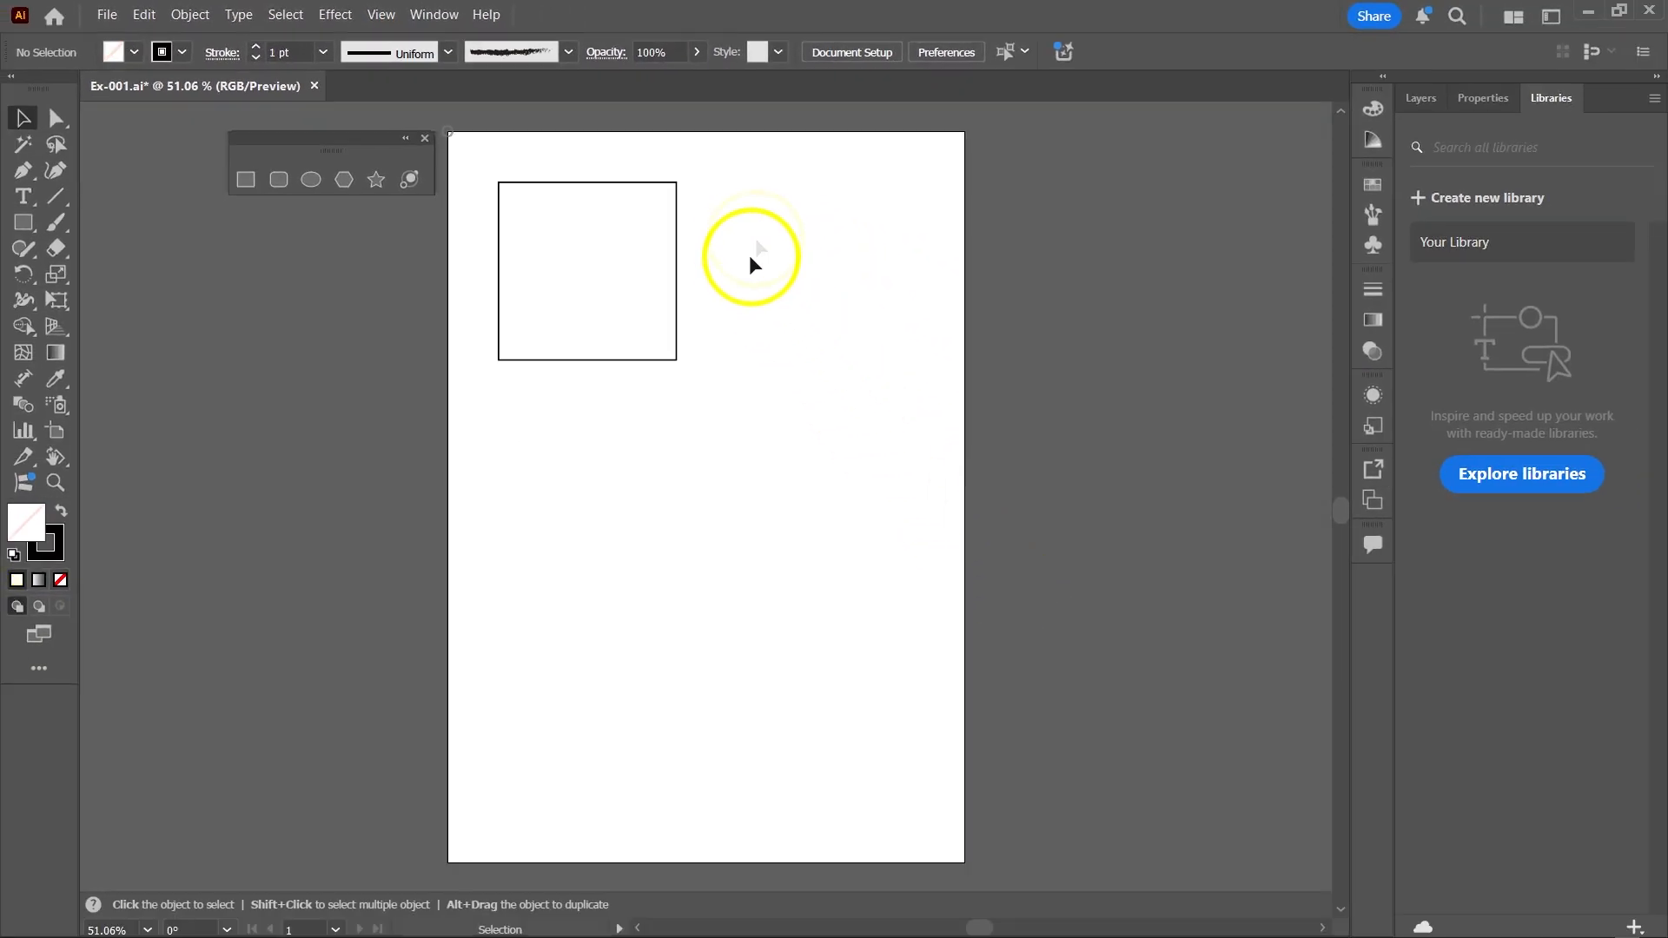
Select the square, set its stroke weight to 2 pt and try the opacity slider, keeping it at 100%.
left_click(676, 244)
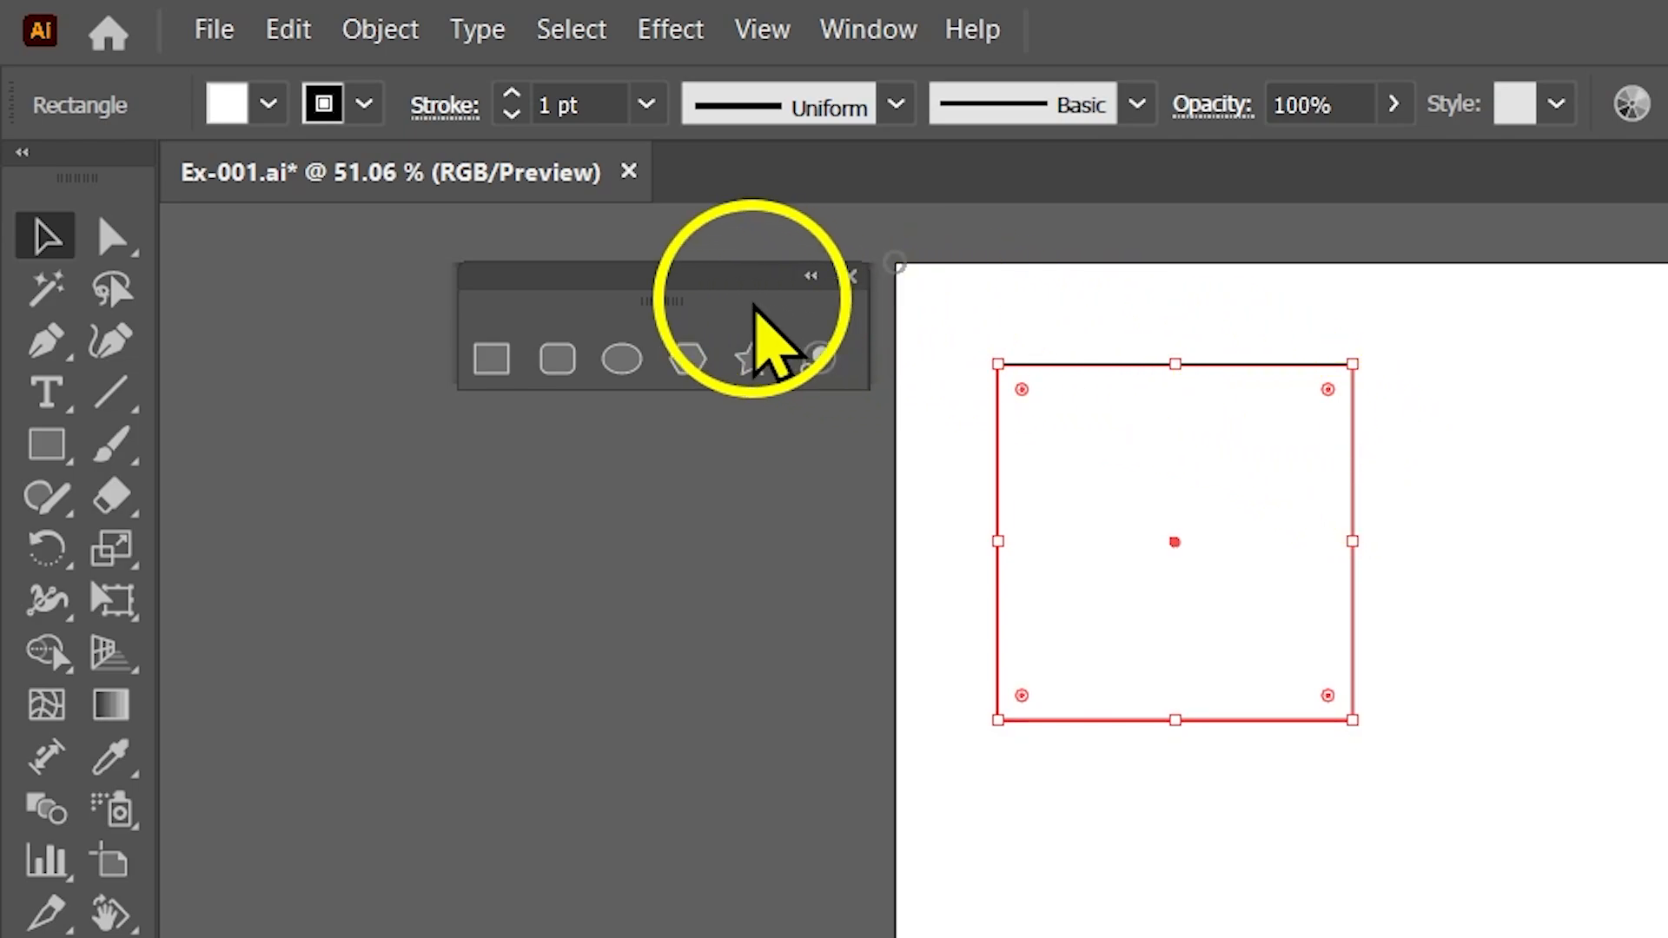
left_click(512, 94)
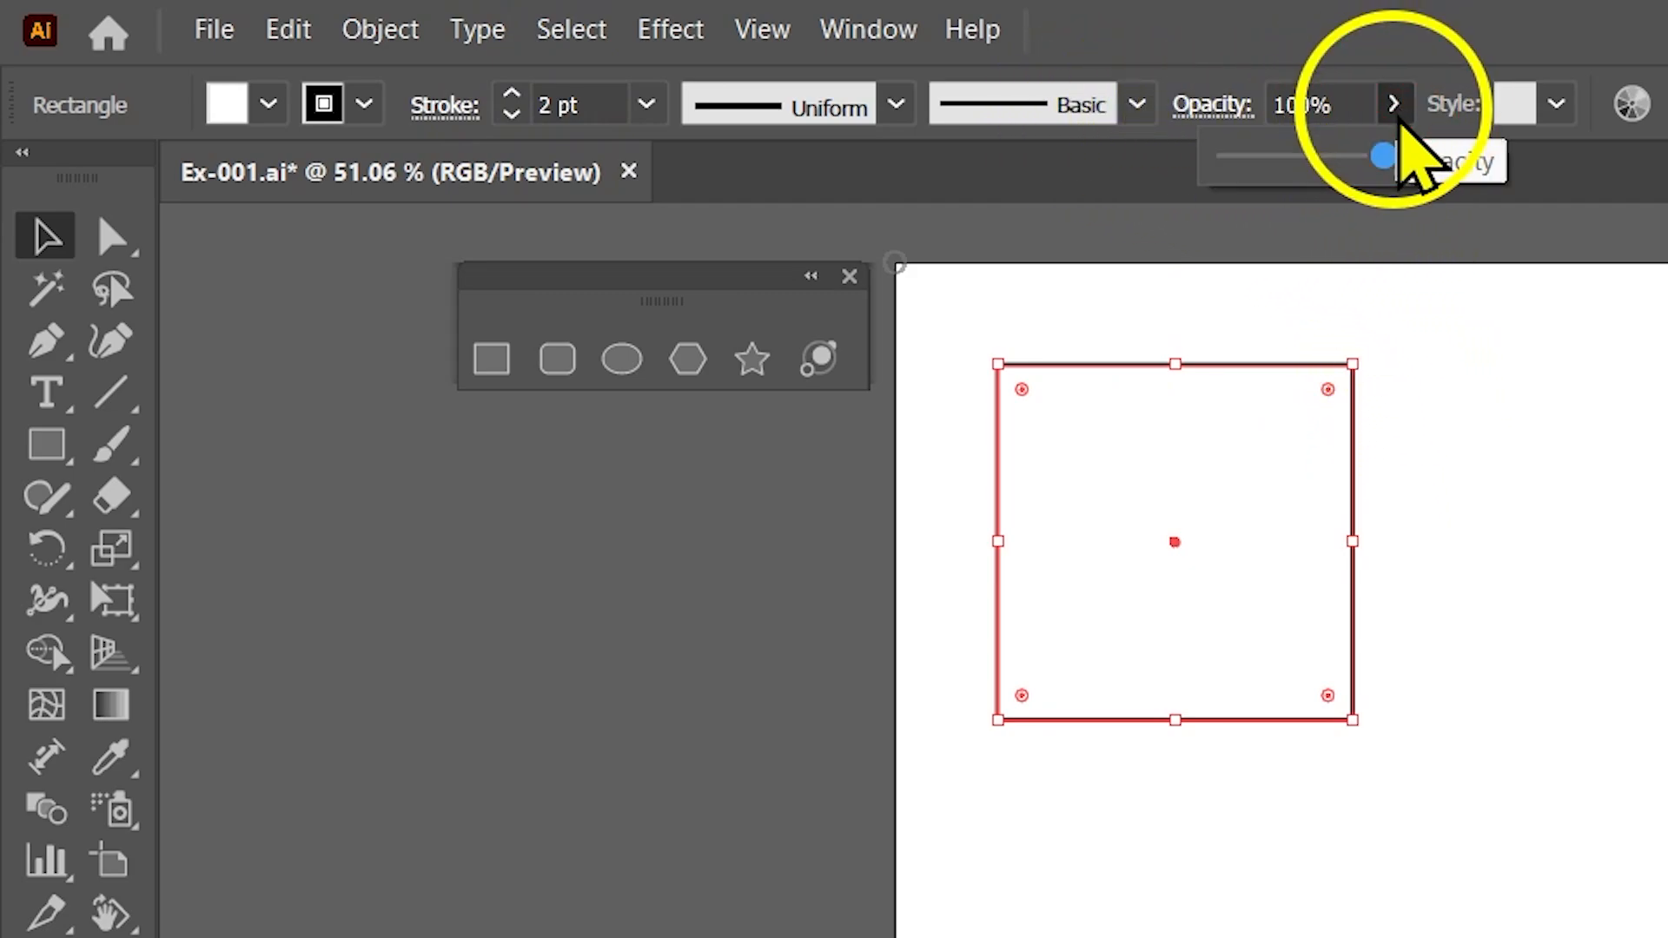
mouse_move(1382, 159)
left_mouse_down()
mouse_move(1277, 171)
mouse_move(1401, 169)
left_mouse_up()
left_click(1395, 106)
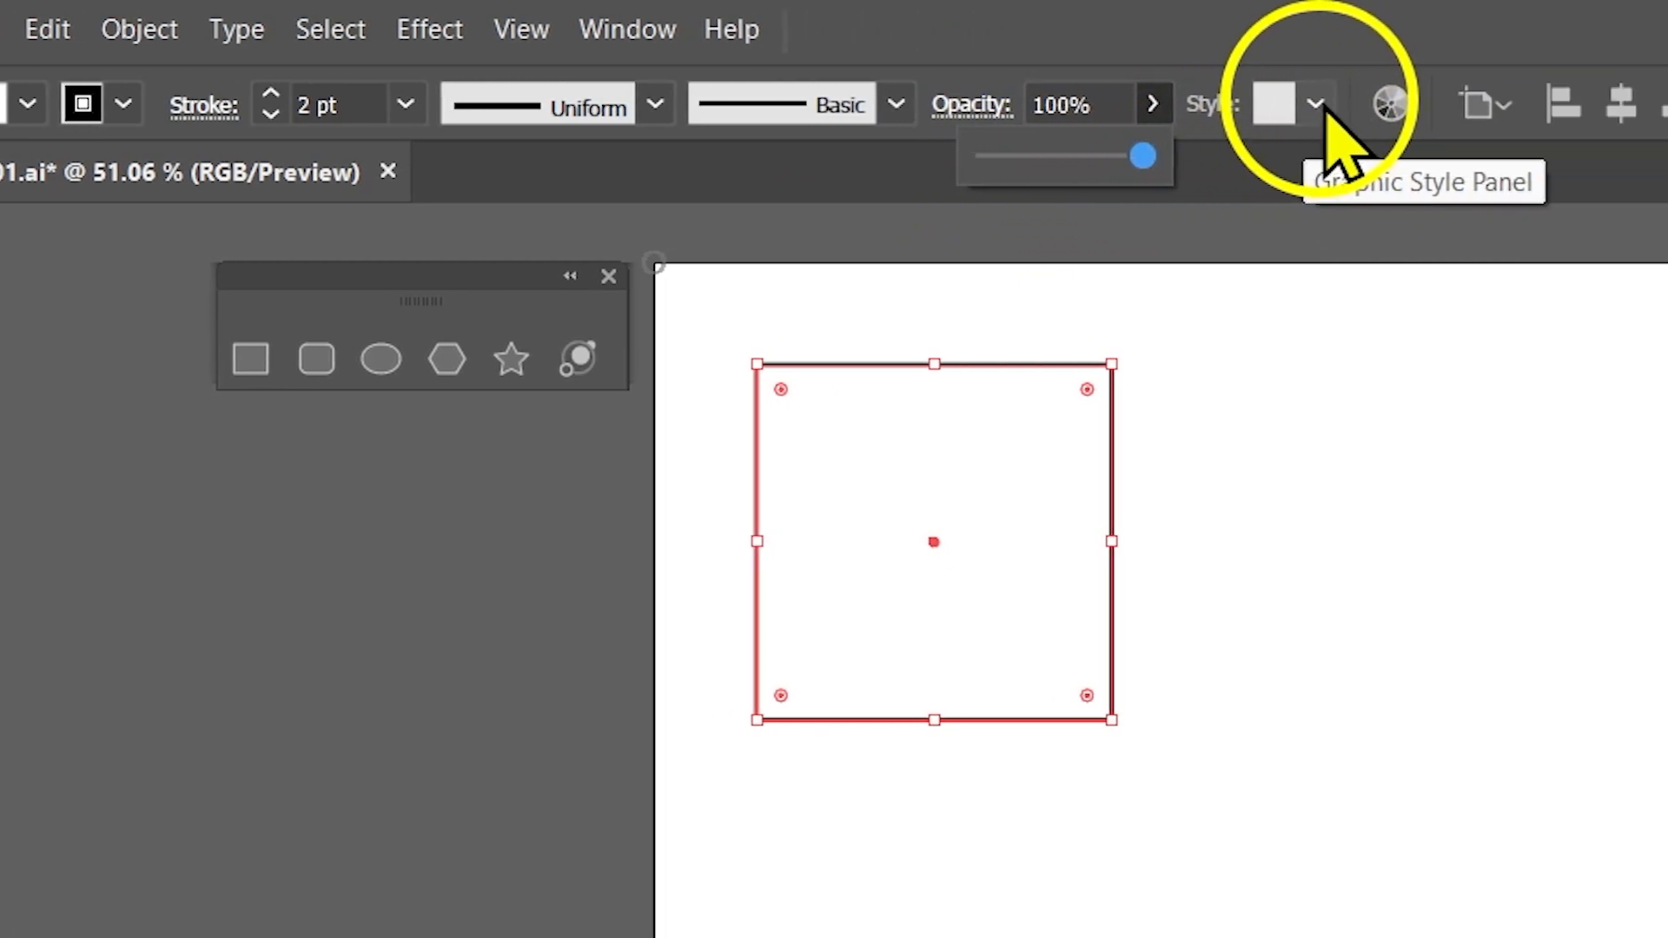
Try the blue swirl pattern graphic style on the square, then restore the default white-fill, black-stroke style.
left_click(1556, 104)
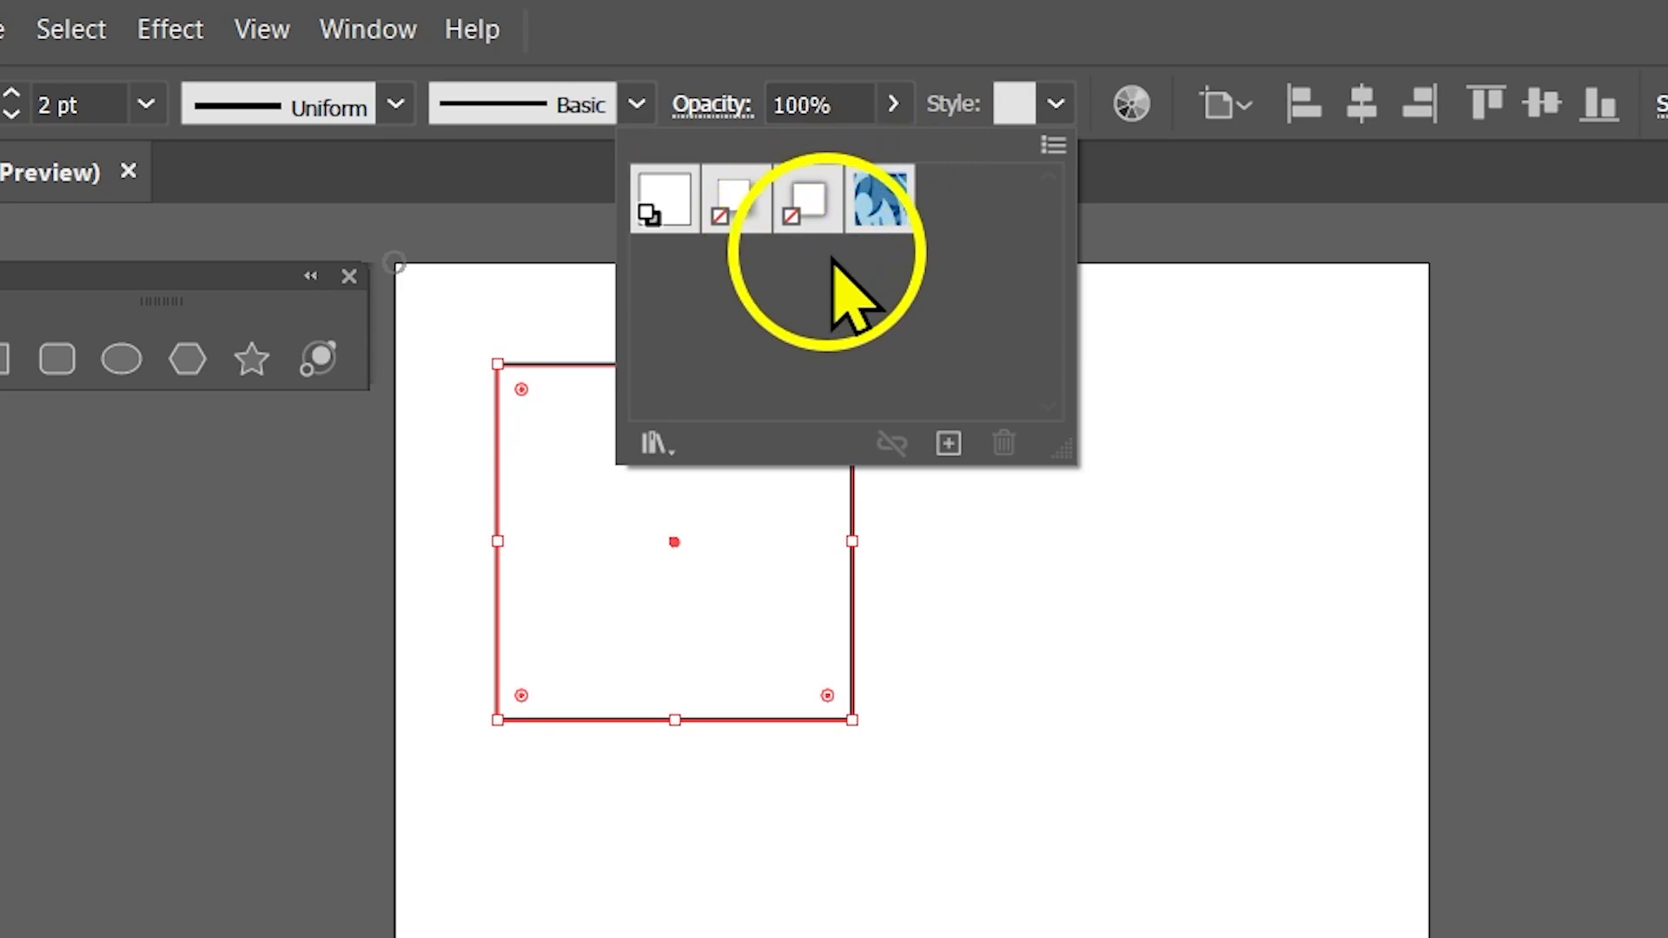
left_click(890, 213)
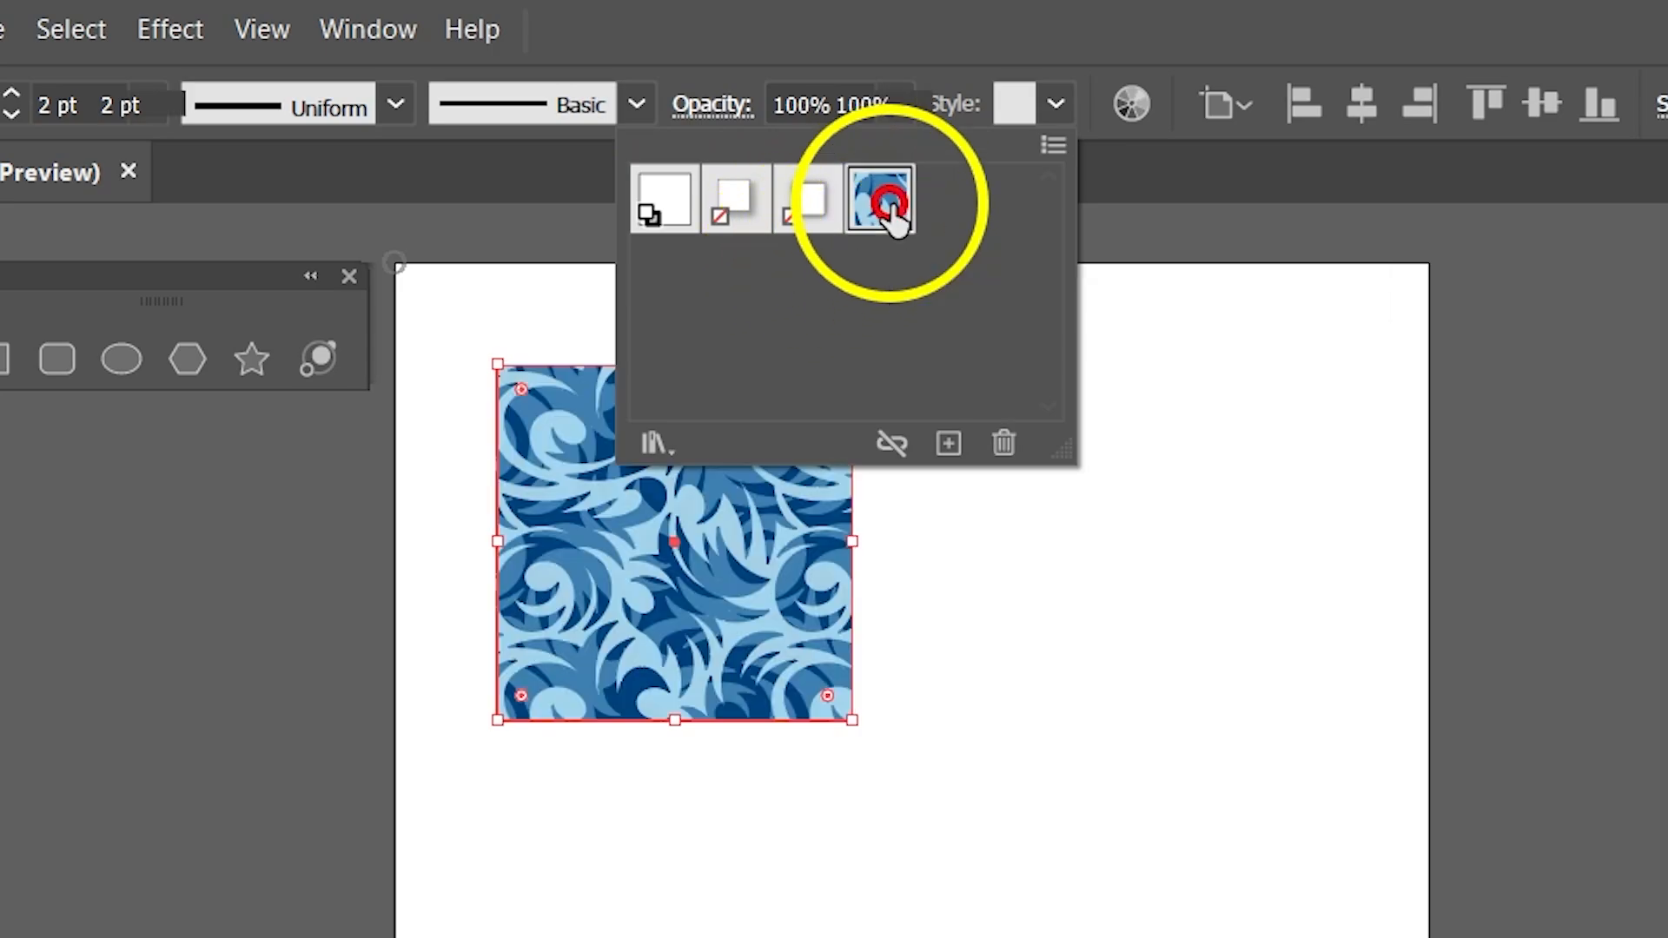
left_click(678, 224)
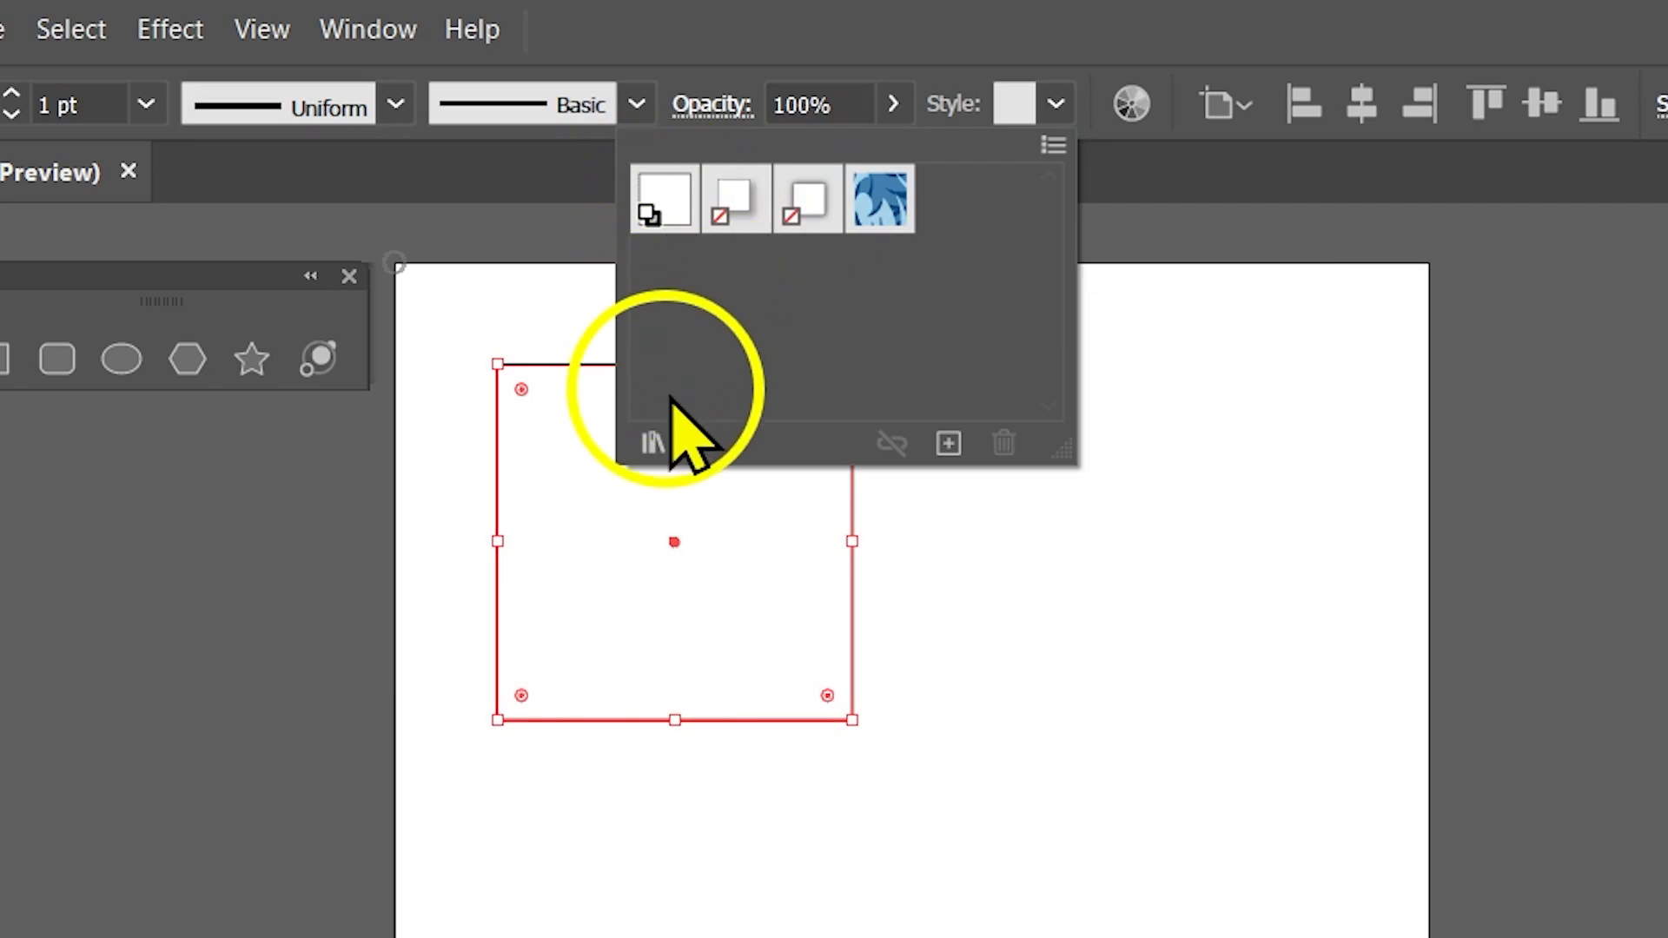
Open the Textures graphic style library, enlarge it to view all its styles, and close it.
left_click(652, 445)
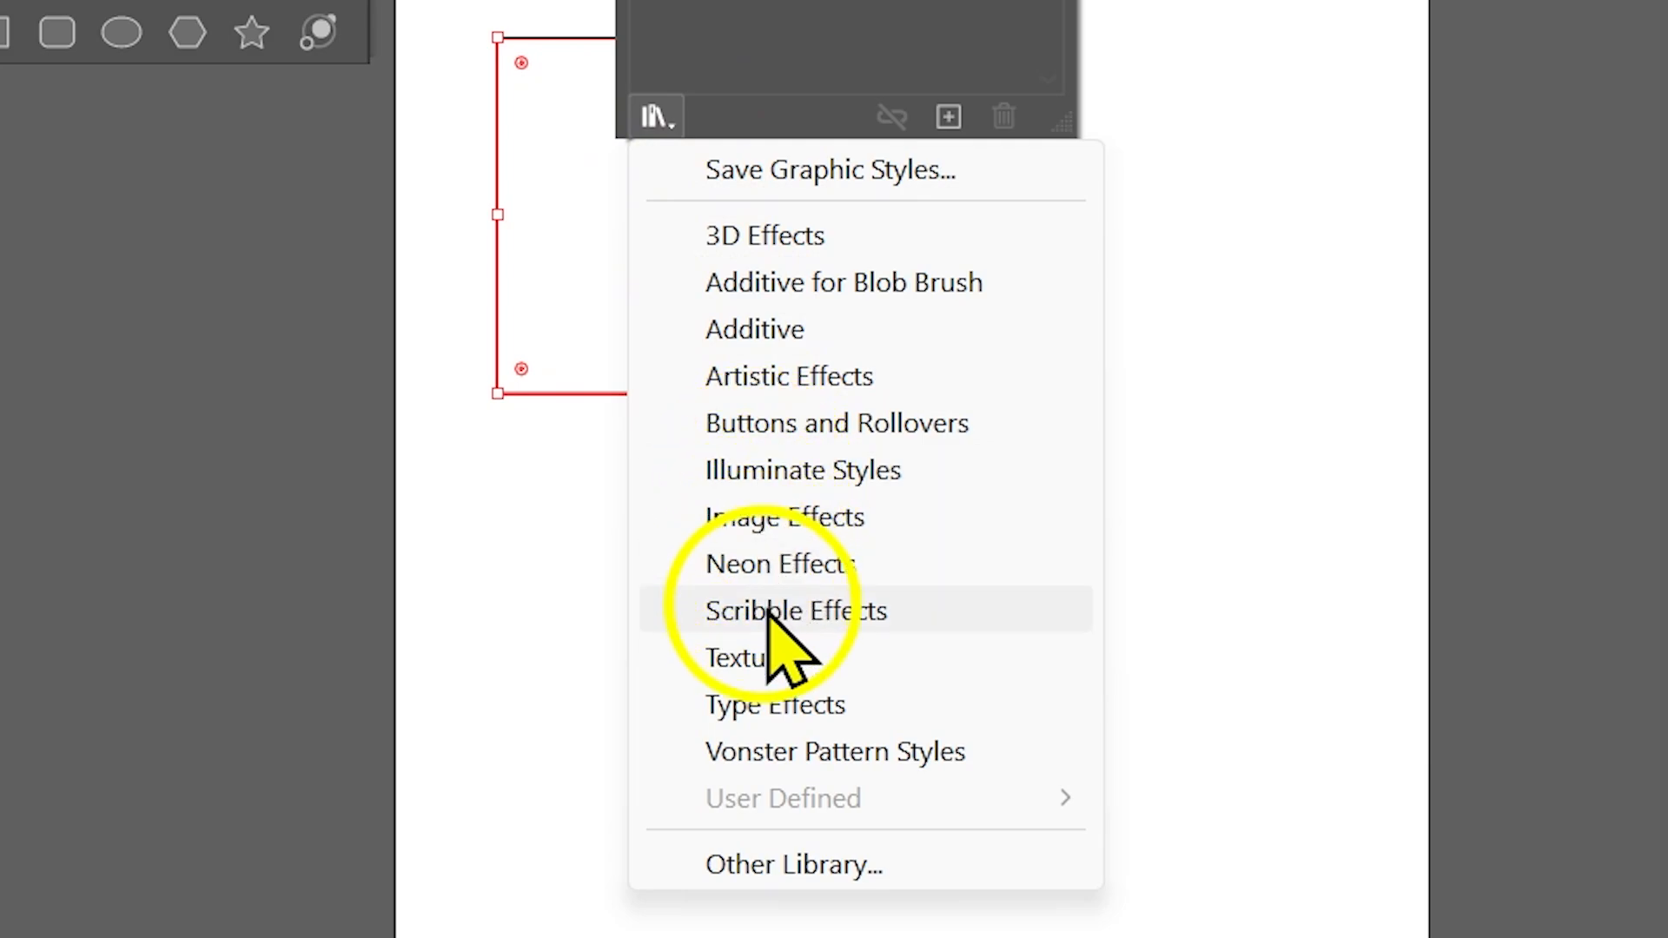
left_click(874, 659)
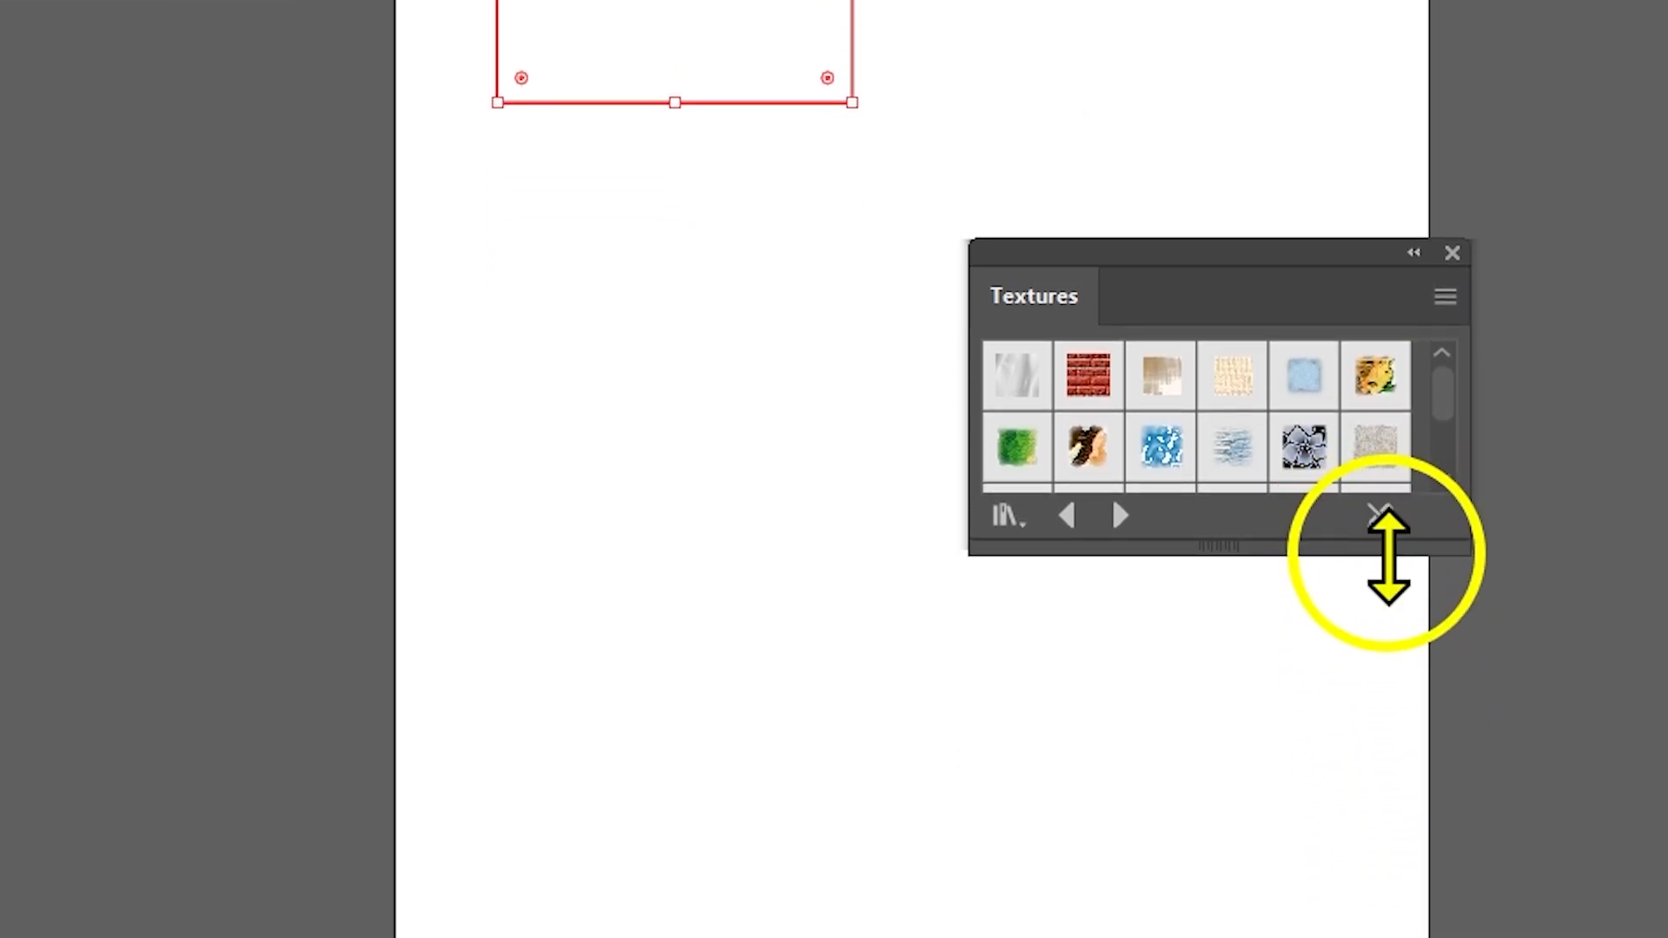
left_click_drag(1388, 554, 1391, 775)
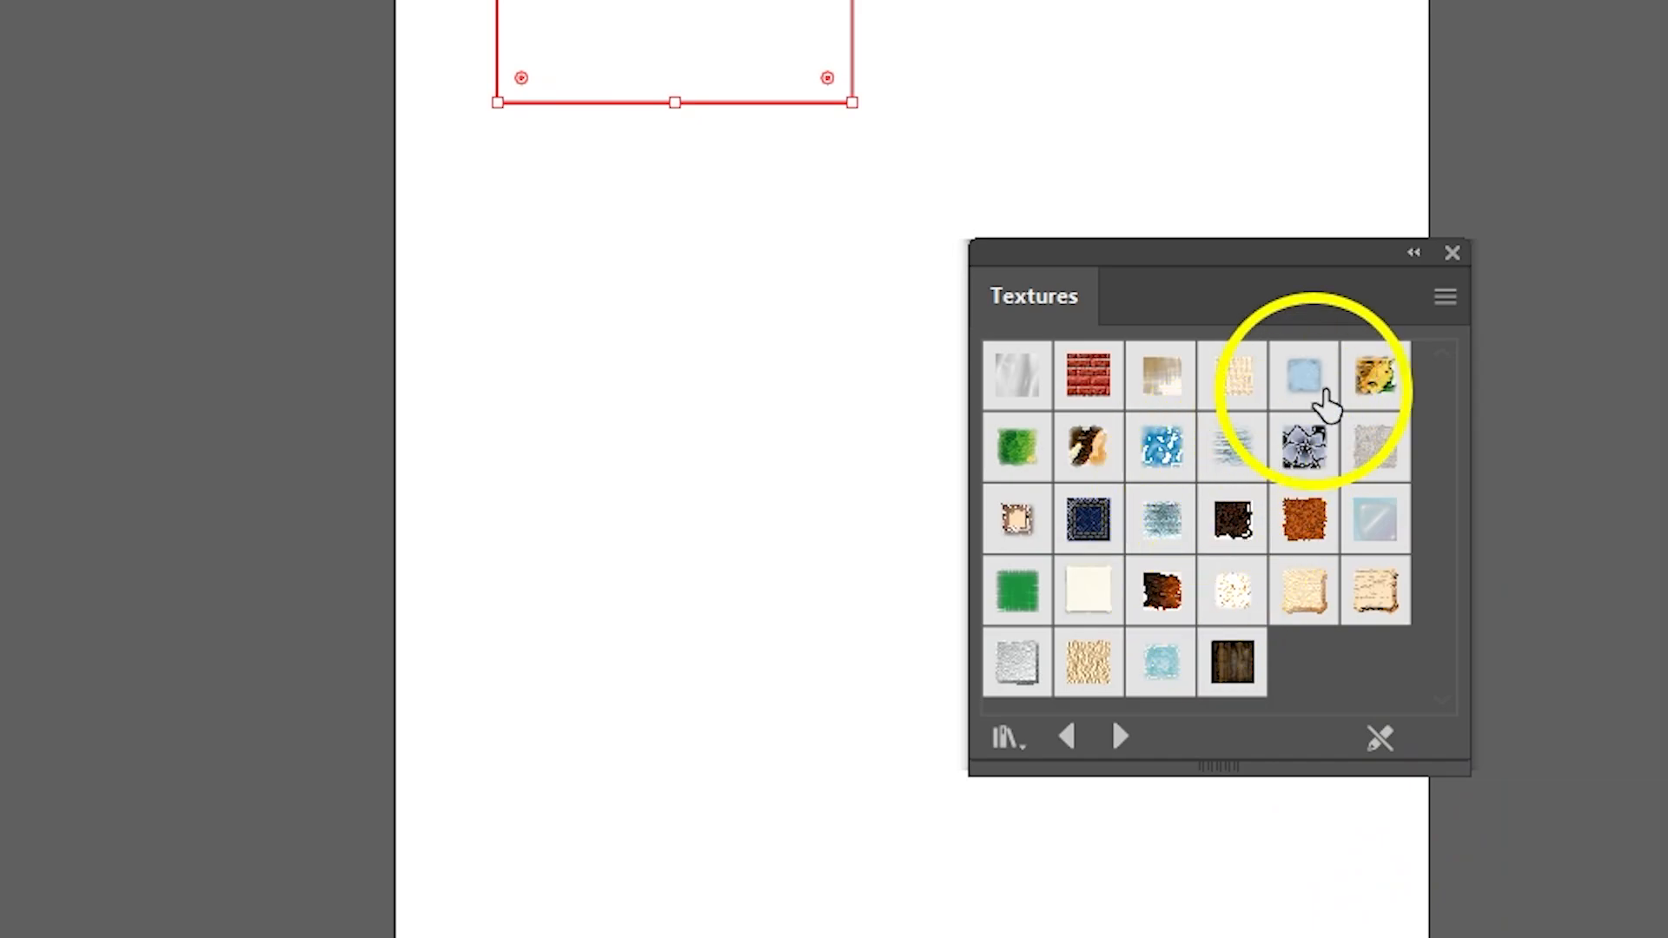
left_click(1451, 252)
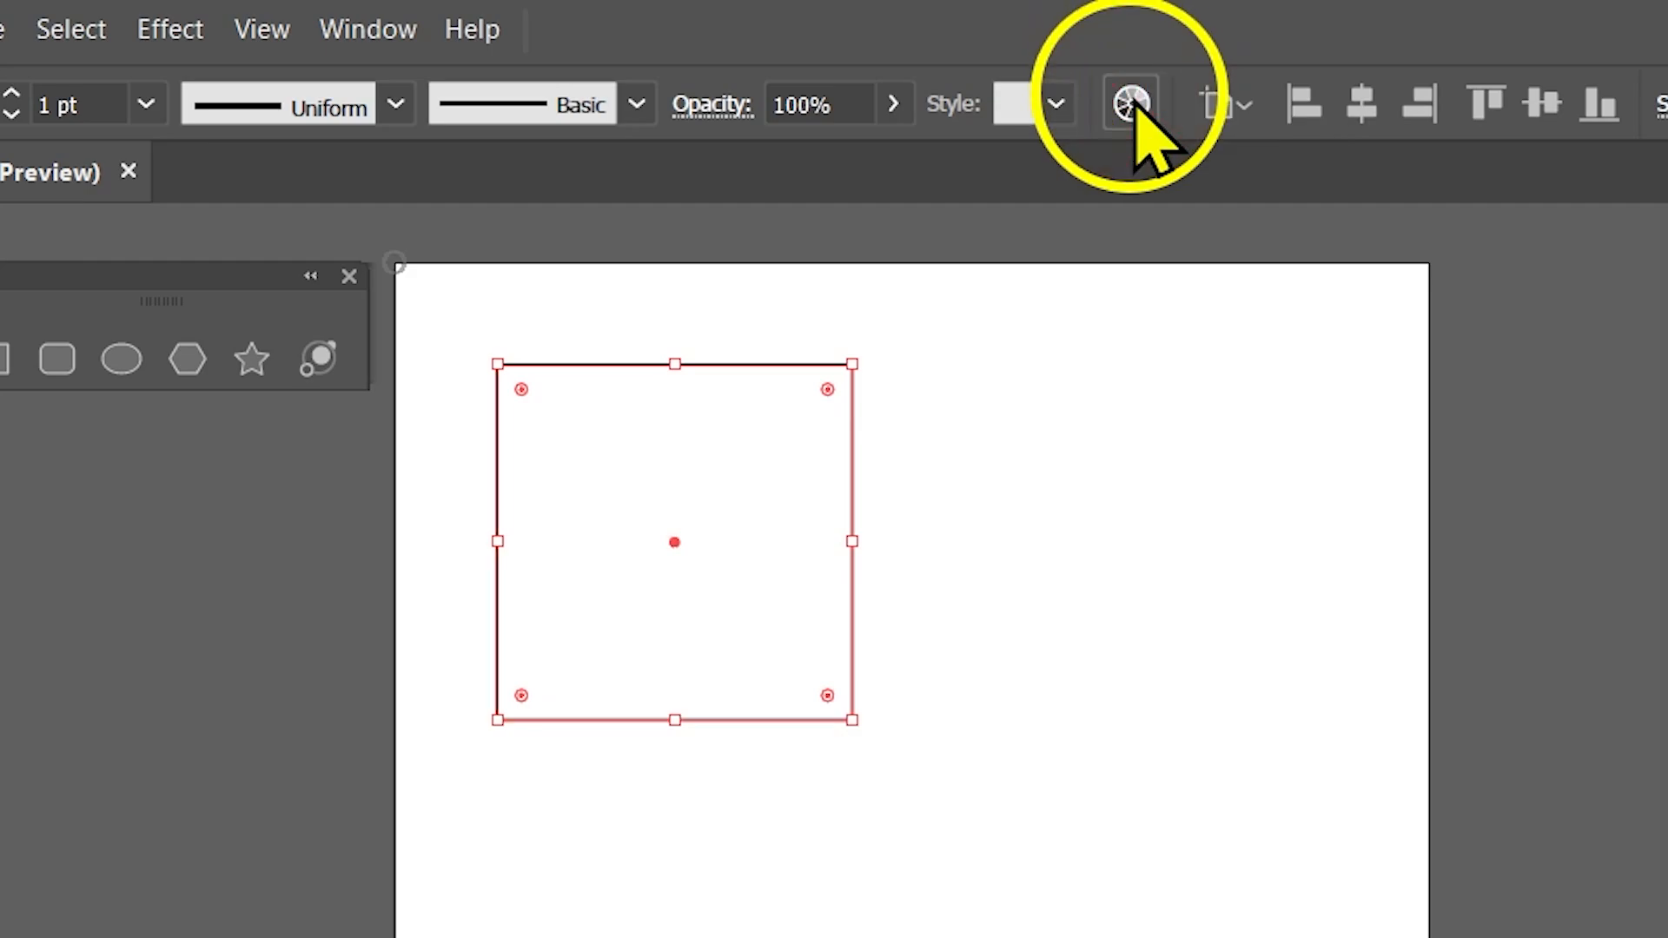
Open the Recolor Artwork options for the selected square.
left_click(1132, 105)
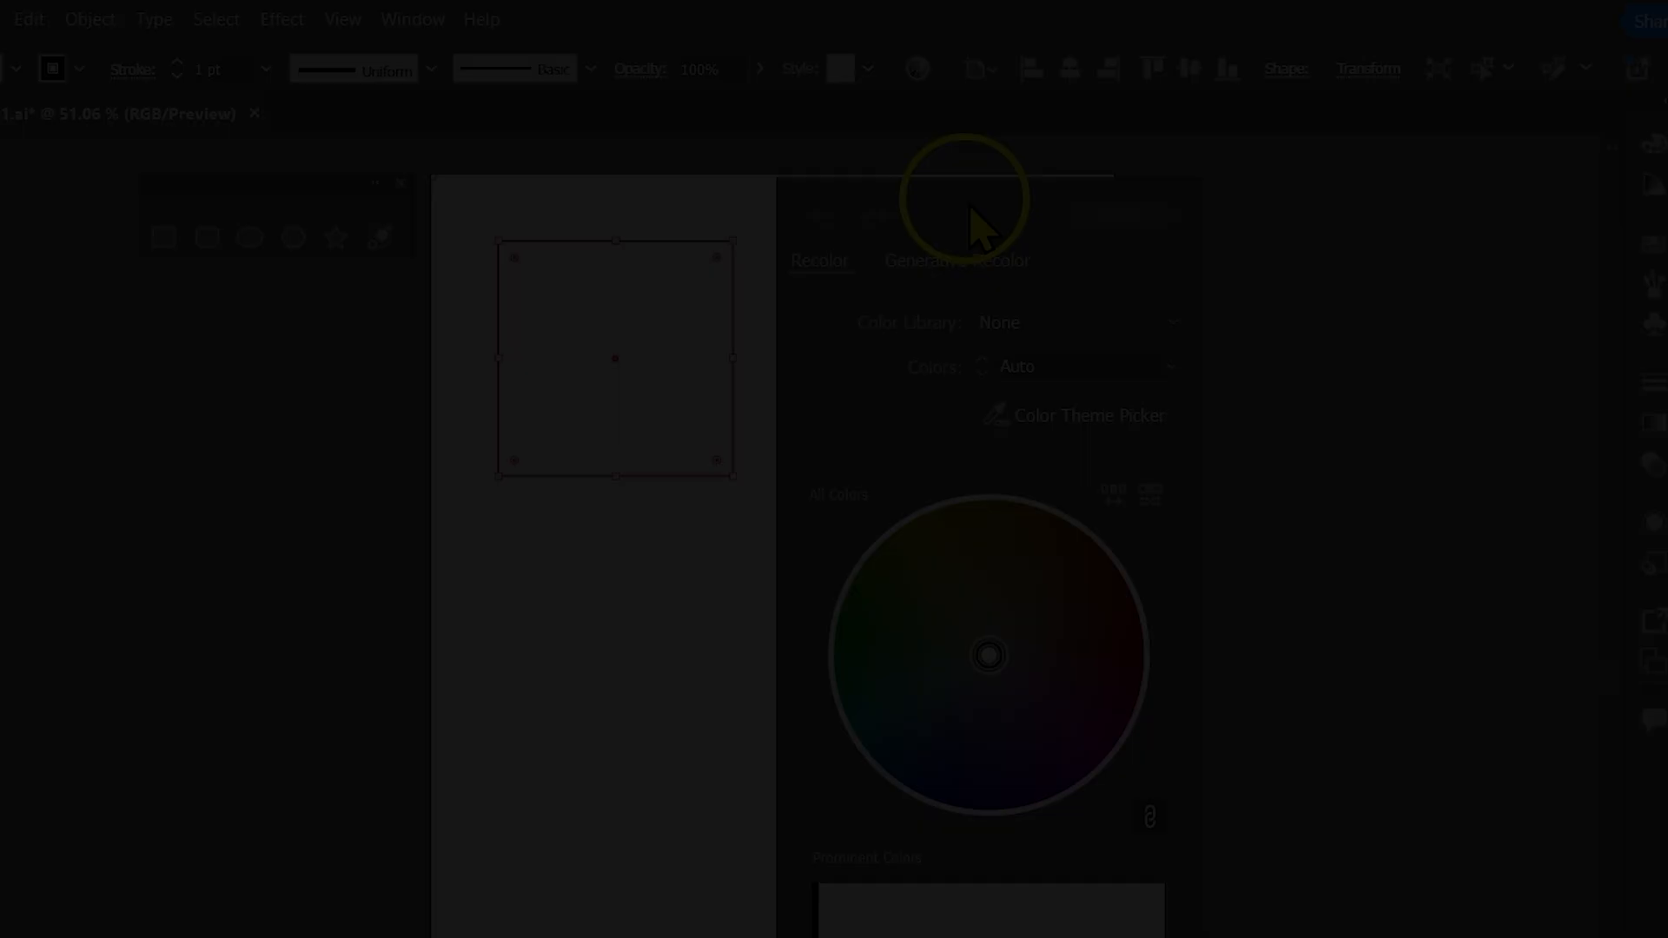